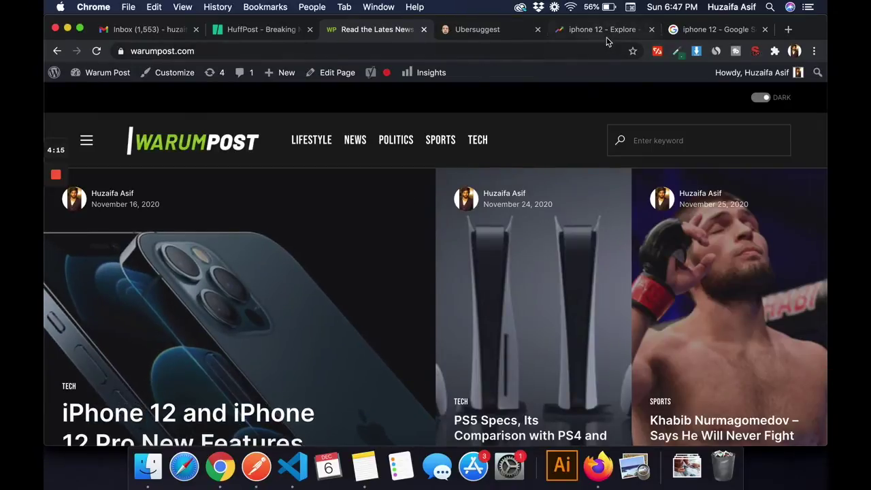
- Switch to the Google results for "iphone 12" and look over the listings and Keyword Surfer's keyword ideas
click(708, 30)
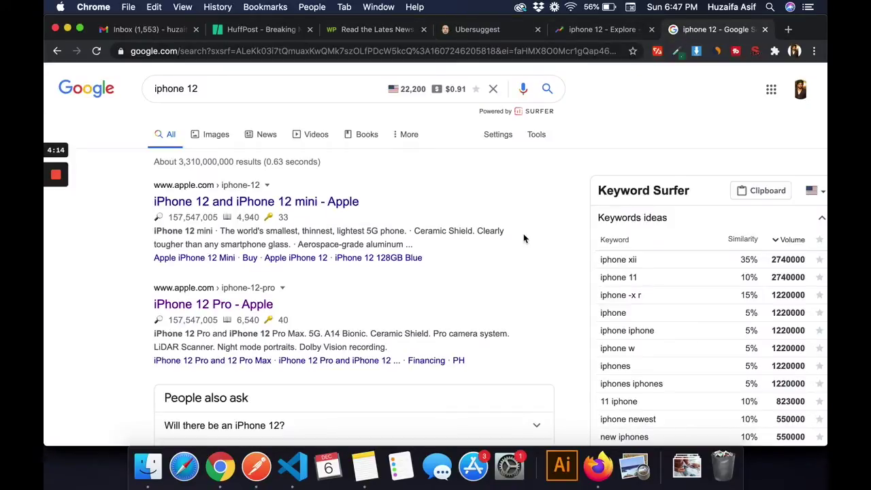
scroll(523, 233, down, 3)
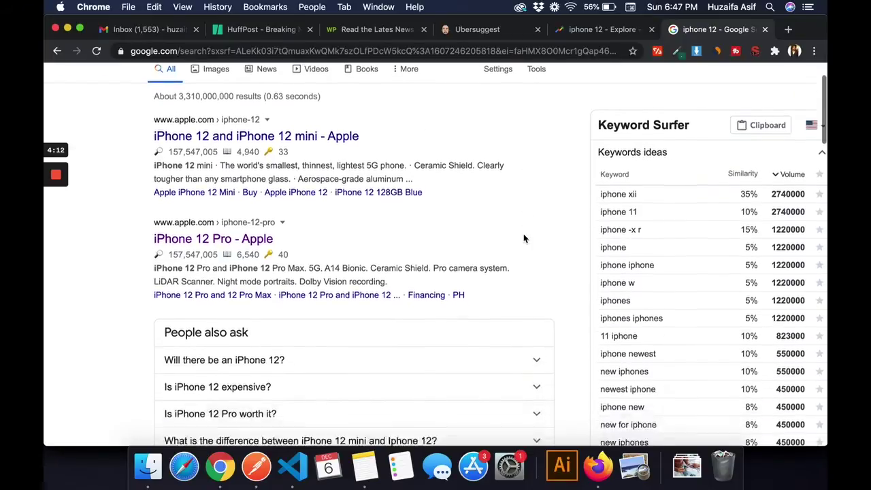
scroll(585, 193, up, 3)
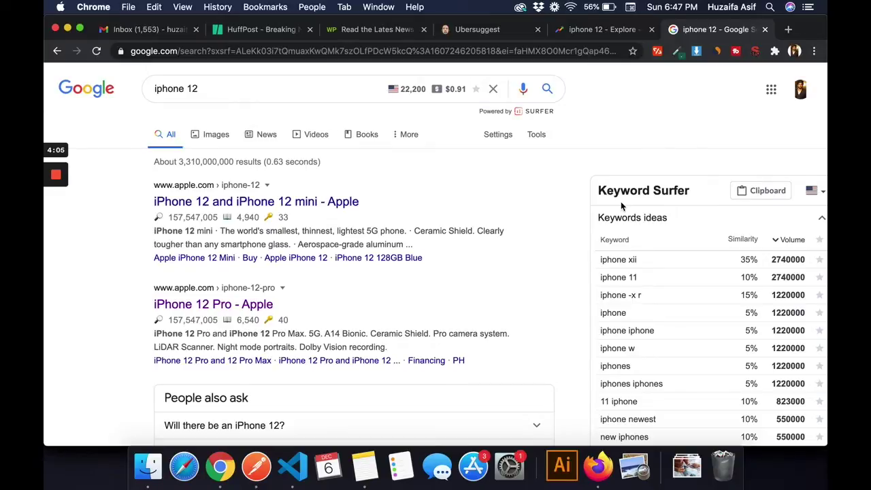
scroll(435, 305, down, 1)
scroll(436, 306, up, 1)
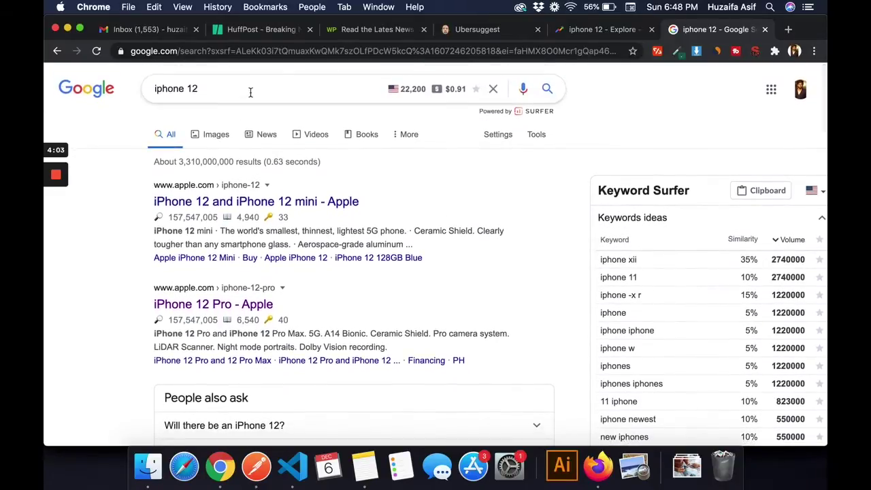
- Clear the Google query and search for "iphone 12" again
click(220, 88)
key(super+a)
key(BackSpace)
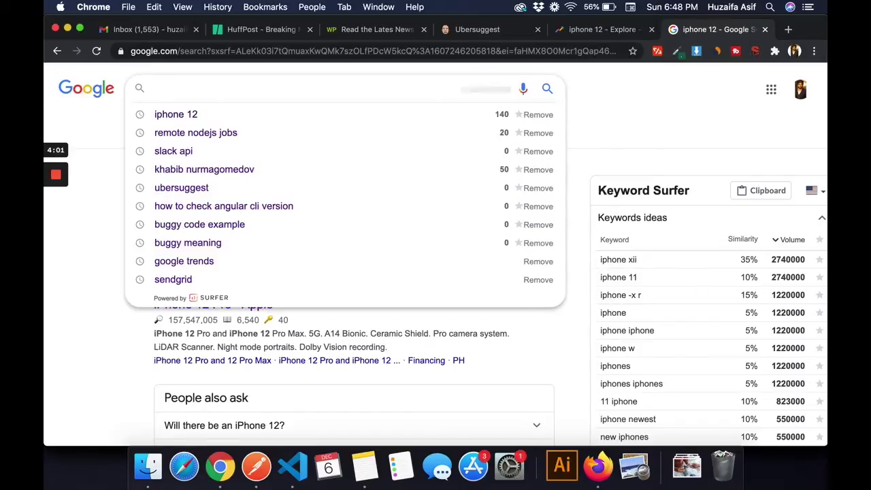
text(i)
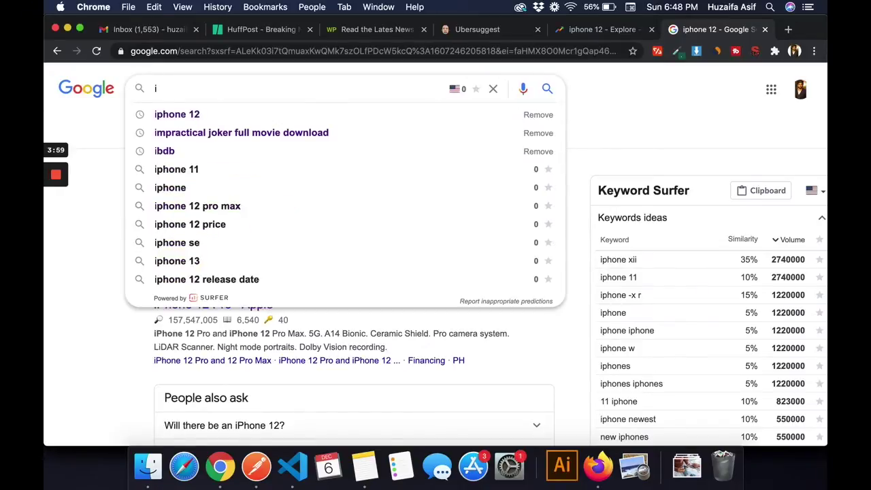
text(phone 12)
key(Return)
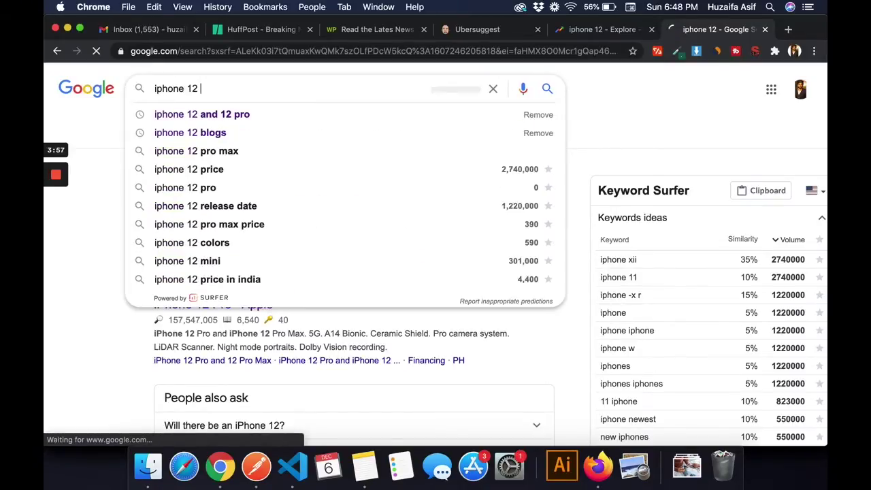
- Examine Keyword Surfer's related keywords for "iphone 12", comparing their similarity and search volume
scroll(666, 269, down, 3)
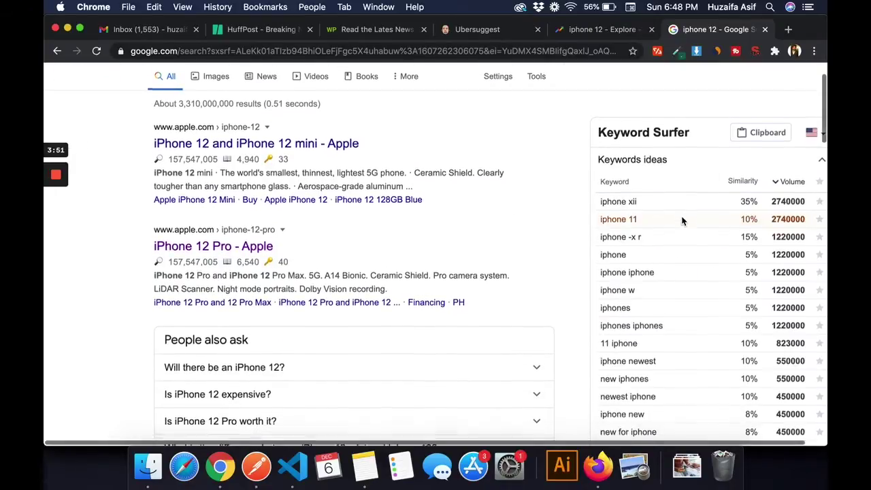
scroll(715, 204, down, 1)
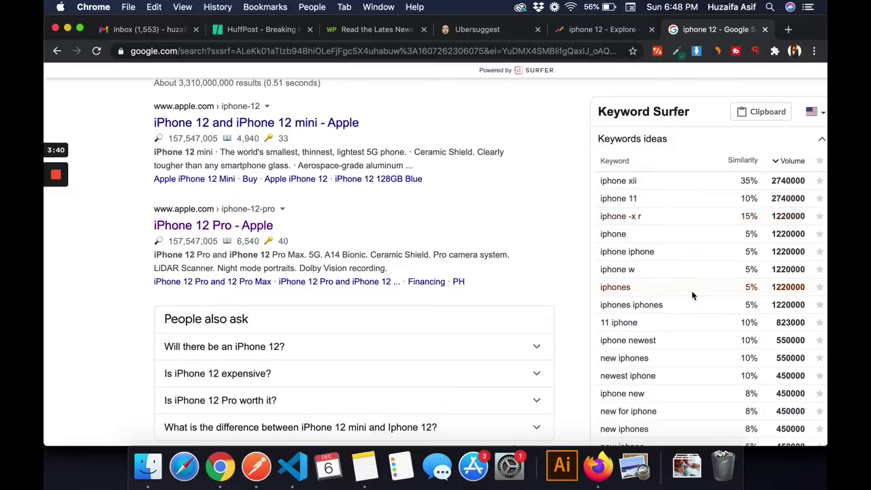
scroll(692, 294, down, 2)
scroll(647, 304, down, 5)
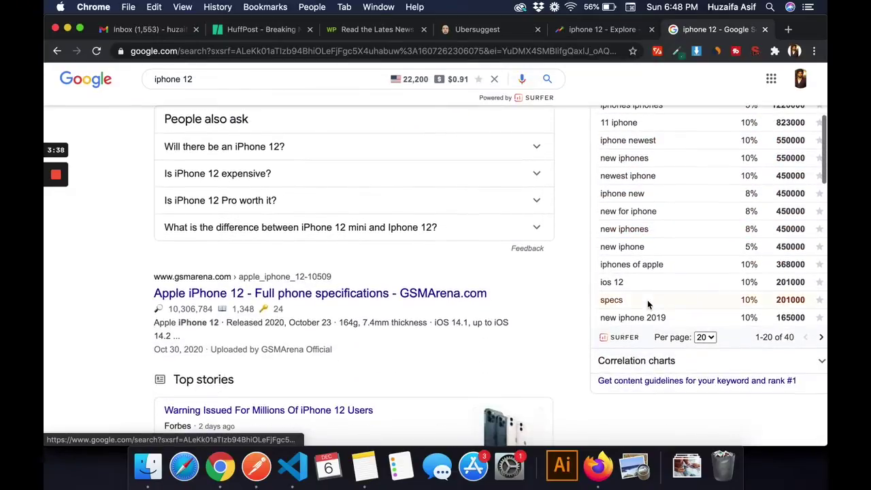
scroll(647, 300, up, 4)
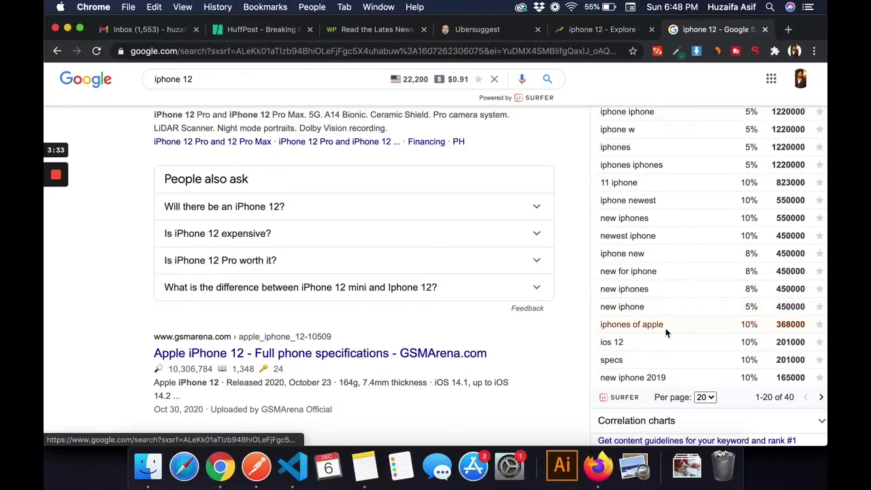
scroll(704, 322, up, 5)
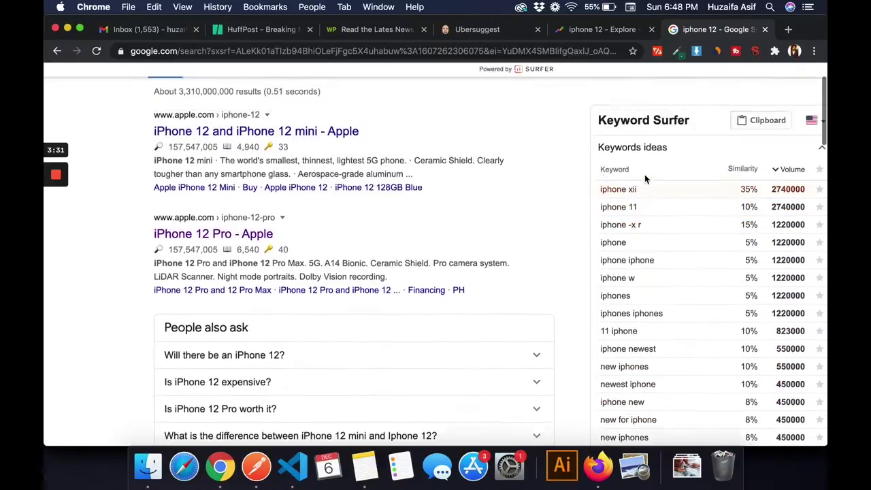
scroll(644, 174, up, 2)
scroll(650, 342, down, 1)
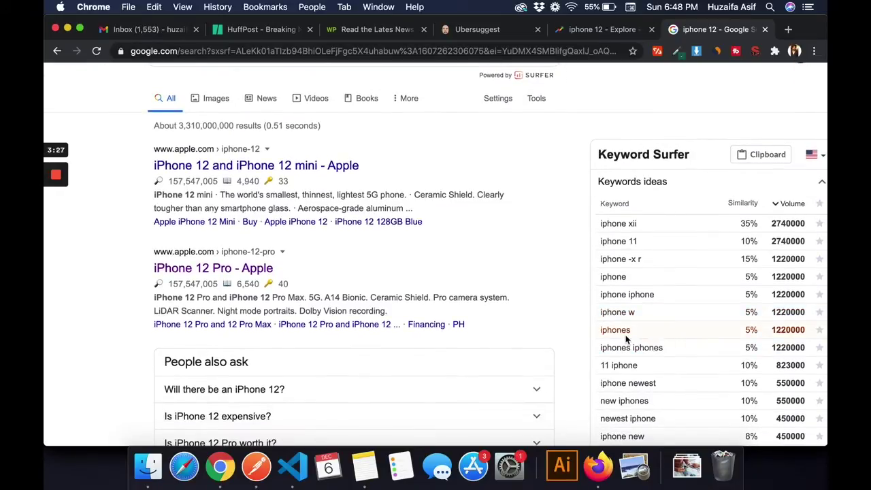
scroll(636, 334, down, 3)
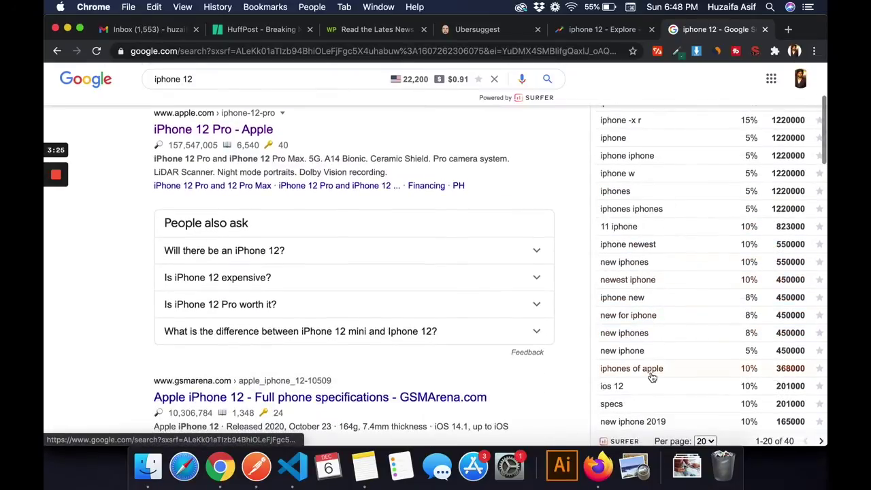
scroll(642, 234, up, 4)
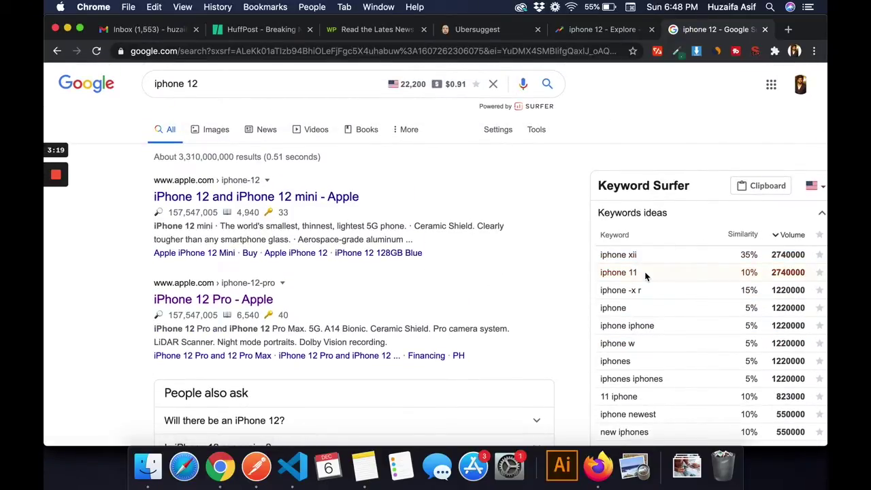
scroll(645, 275, down, 1)
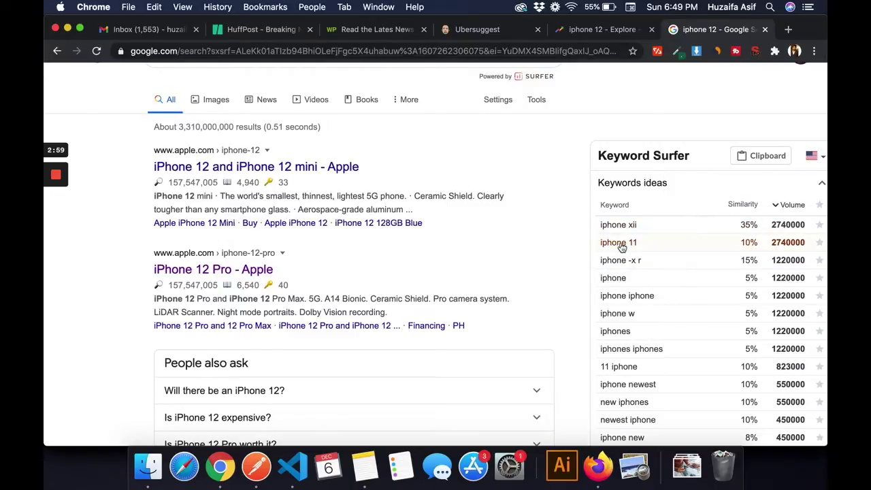
scroll(661, 222, up, 1)
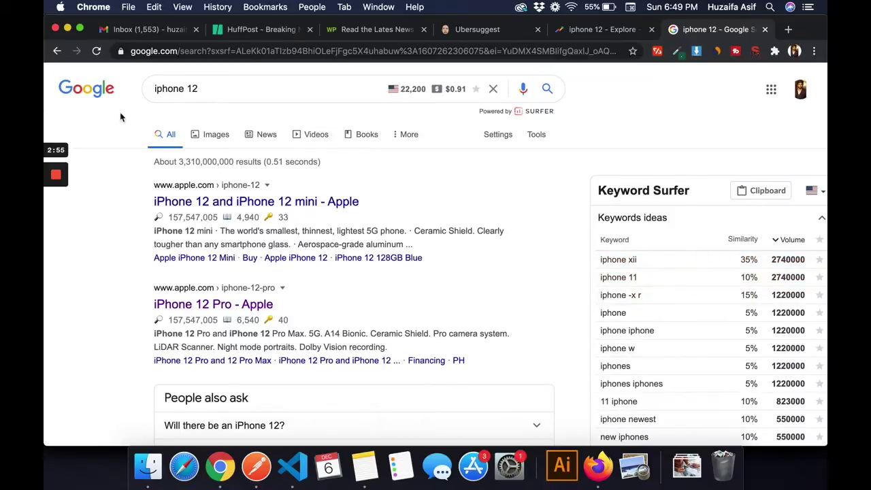
- Replace the Google query with the suggested search "khabib nurmagomedov will not fight" and run it
click(197, 88)
key(super+a)
key(BackSpace)
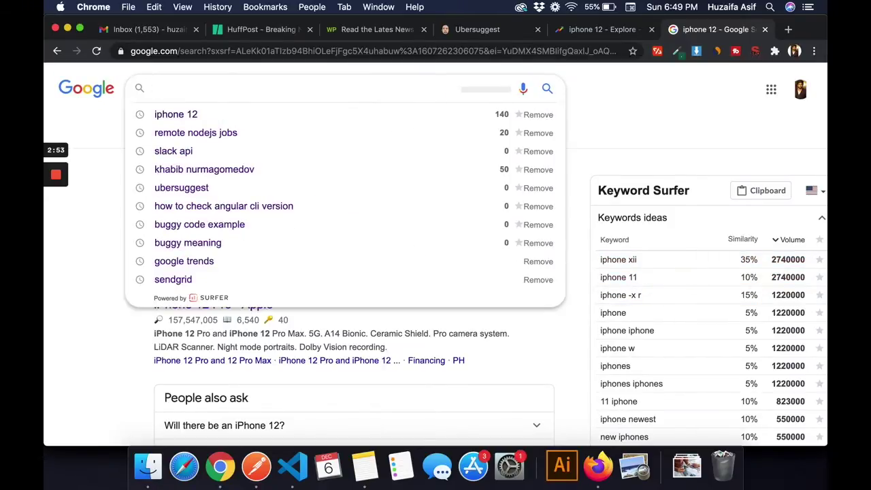
text(khabib)
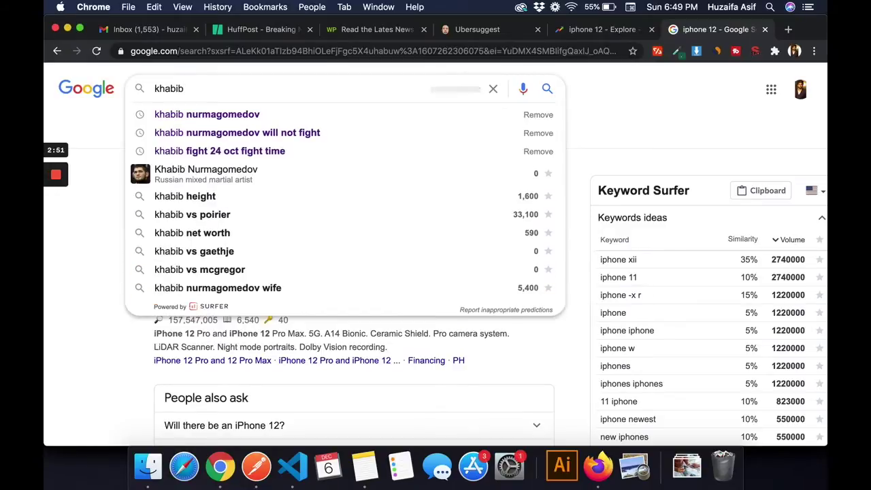
key(Down)
key(Down)
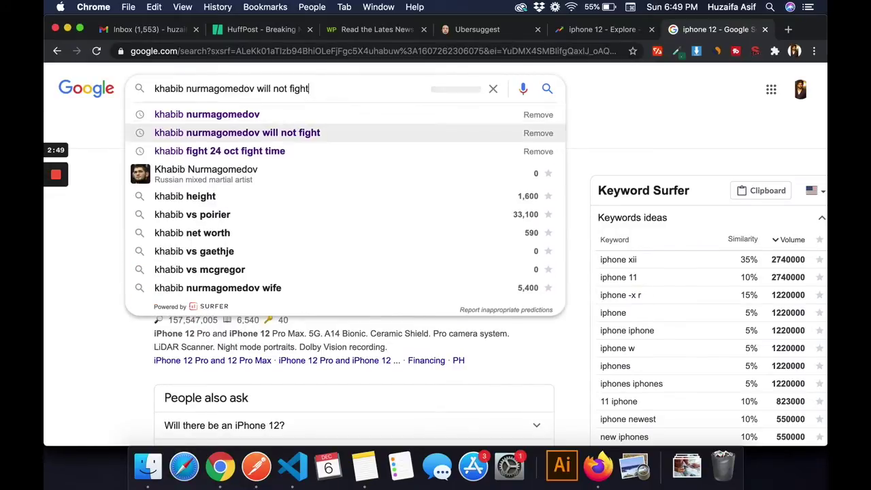
key(Return)
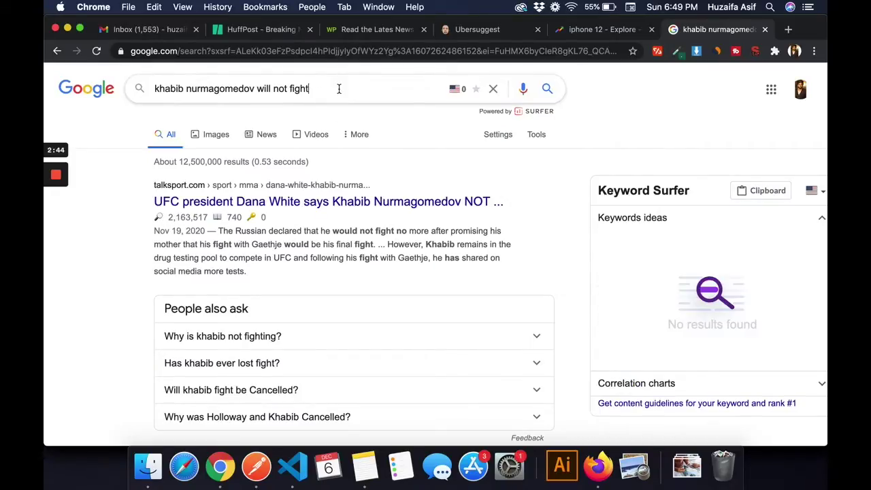
- Shorten the Google query to "khabib nurmagomedov" and run the search
drag(323, 89, 261, 88)
key(BackSpace)
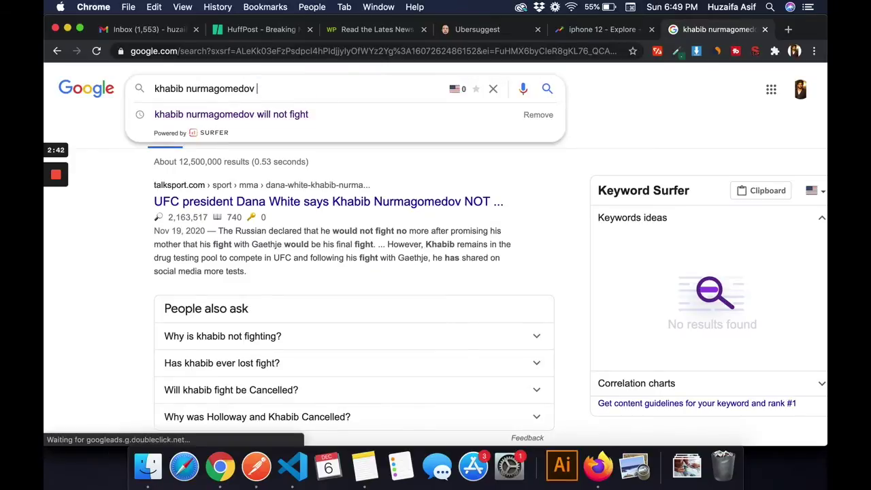
key(Return)
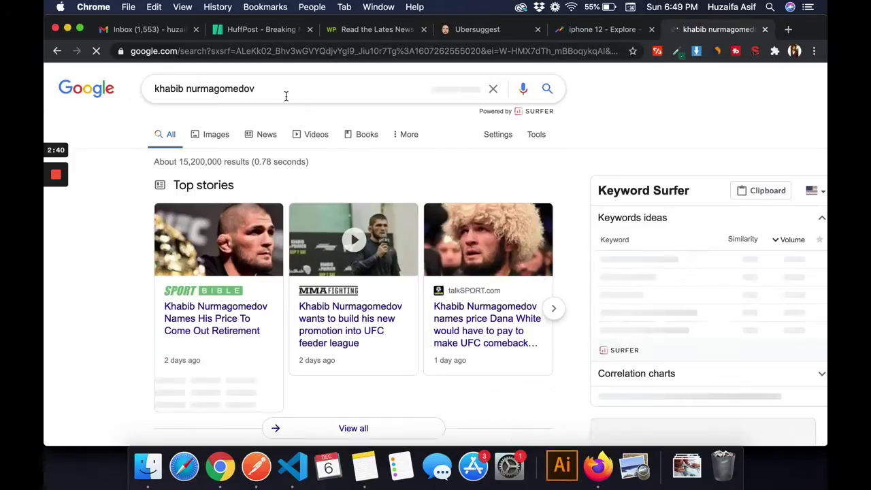
- Examine the search volume for "khabib nurmagomedov" and the similarity and volume of its related keyword ideas
scroll(492, 147, down, 1)
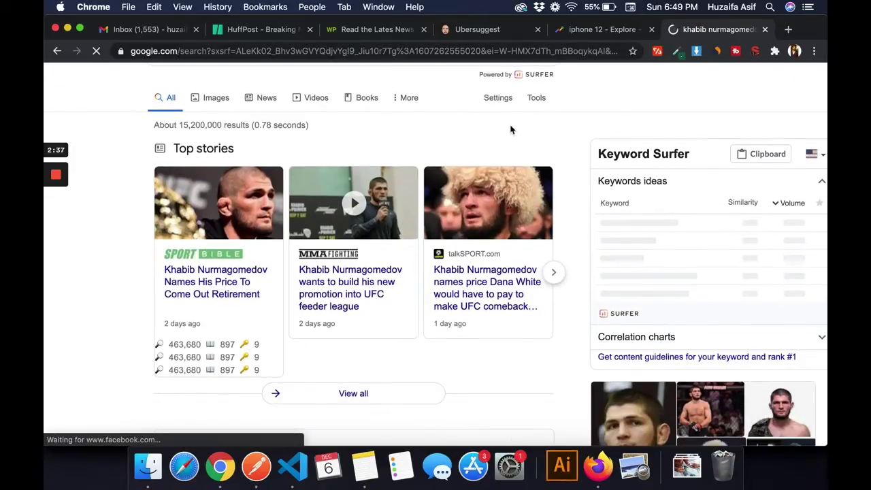
scroll(625, 164, up, 1)
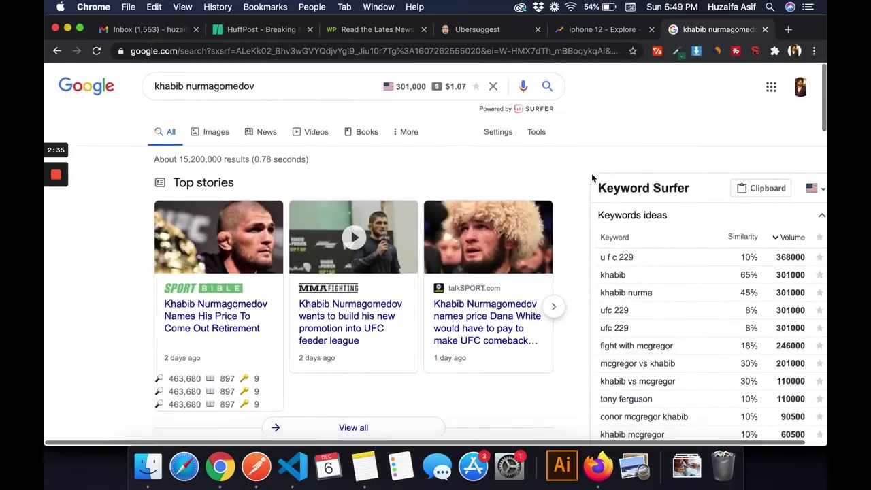
scroll(633, 164, down, 3)
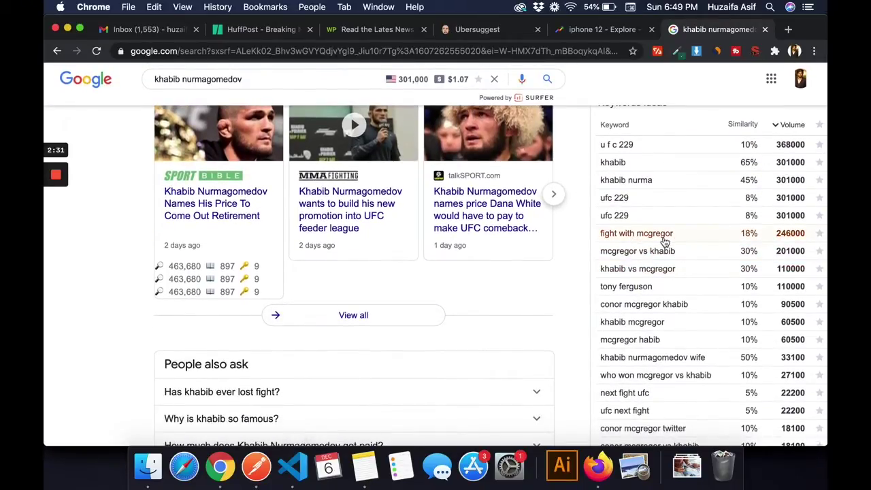
scroll(677, 235, down, 1)
scroll(686, 232, down, 1)
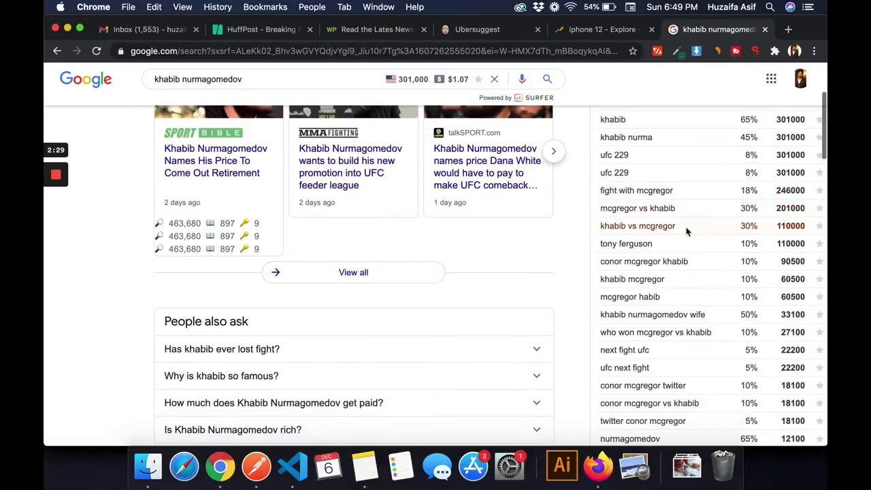
scroll(649, 282, up, 7)
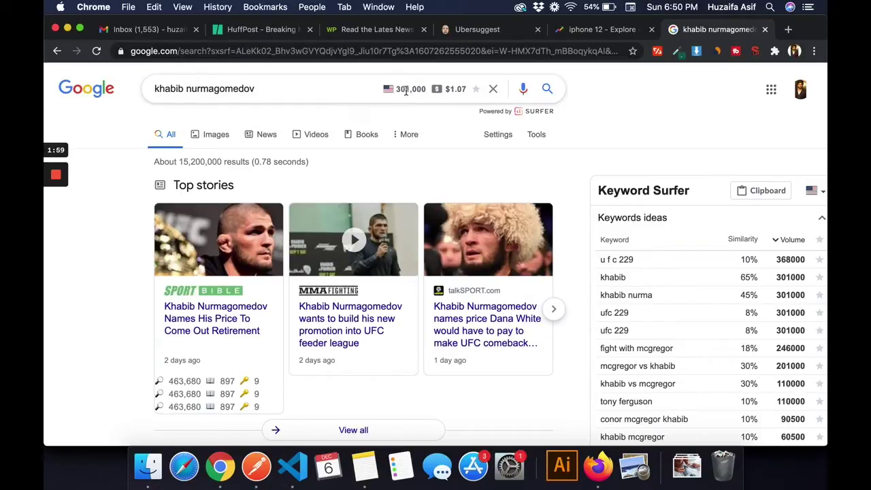
scroll(413, 121, down, 5)
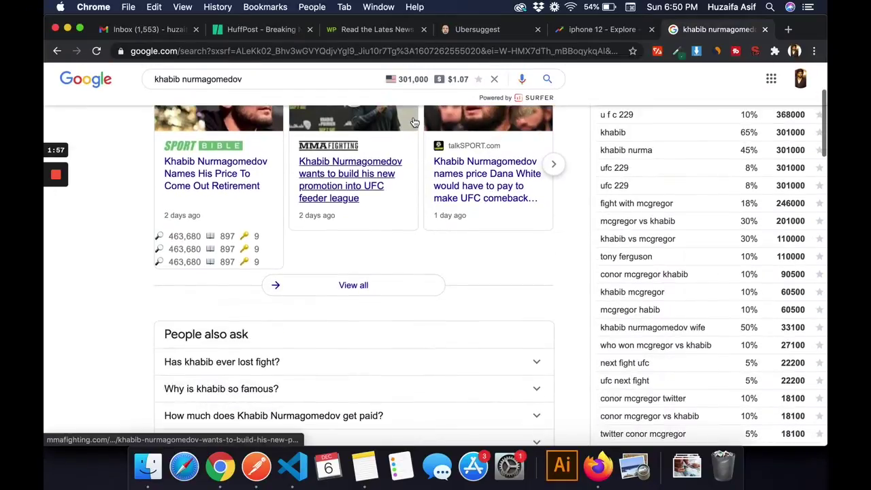
scroll(680, 236, down, 3)
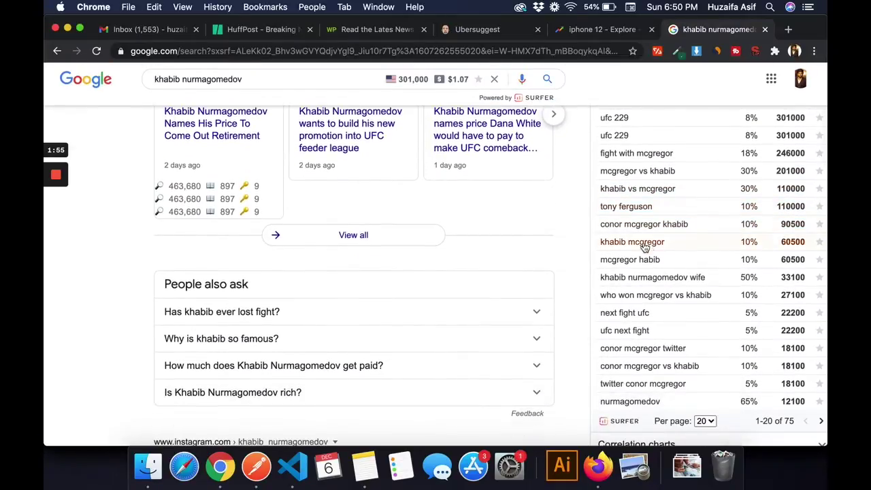
scroll(603, 293, down, 2)
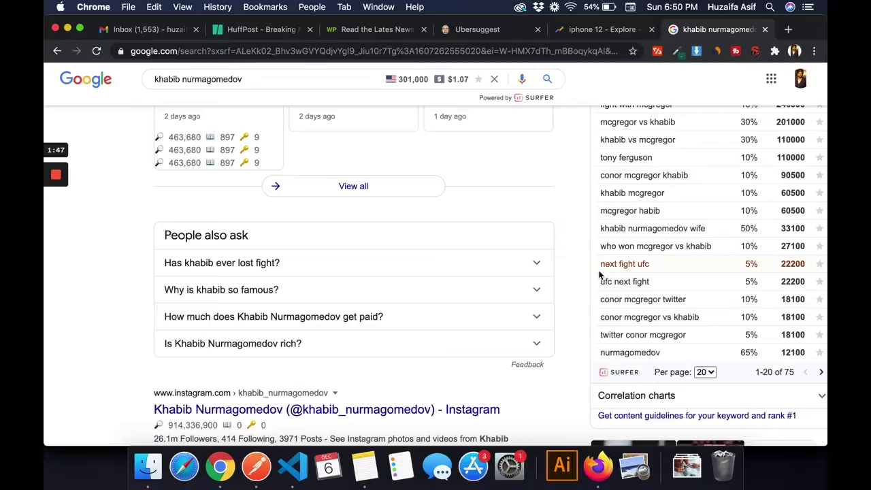
scroll(602, 274, down, 2)
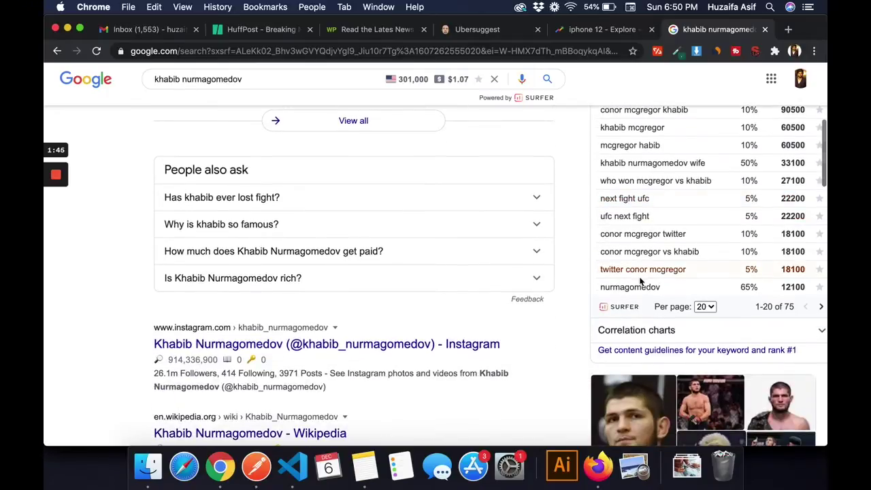
scroll(646, 286, up, 3)
scroll(653, 294, up, 2)
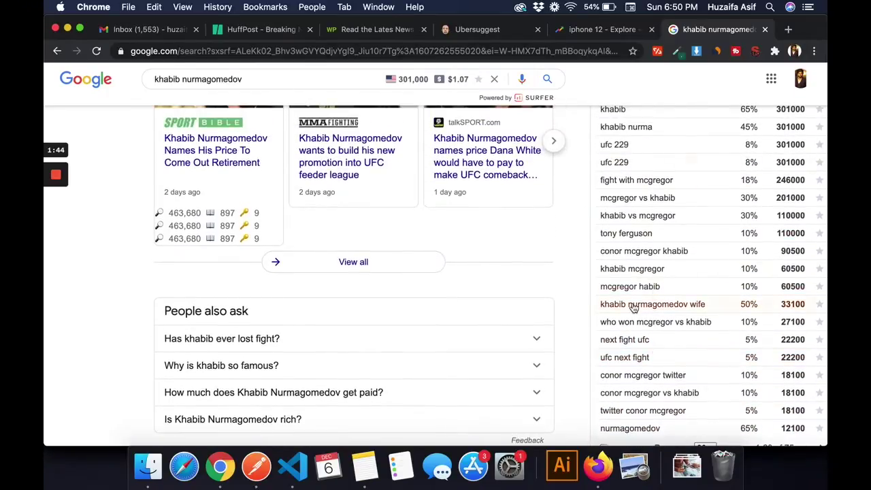
scroll(608, 307, down, 1)
scroll(626, 259, up, 2)
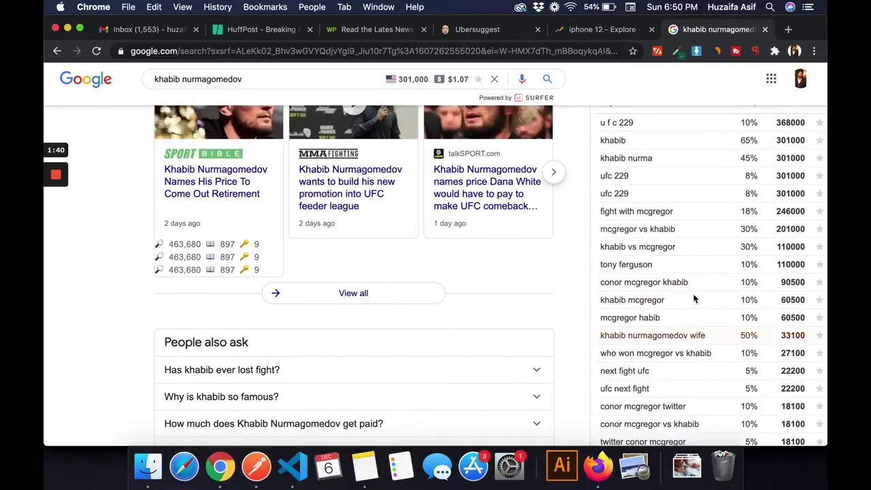
scroll(664, 272, up, 1)
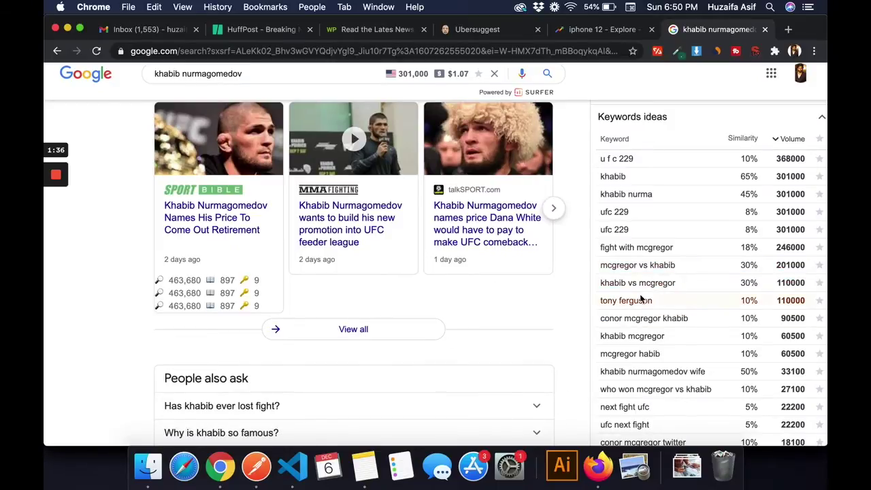
scroll(639, 299, up, 3)
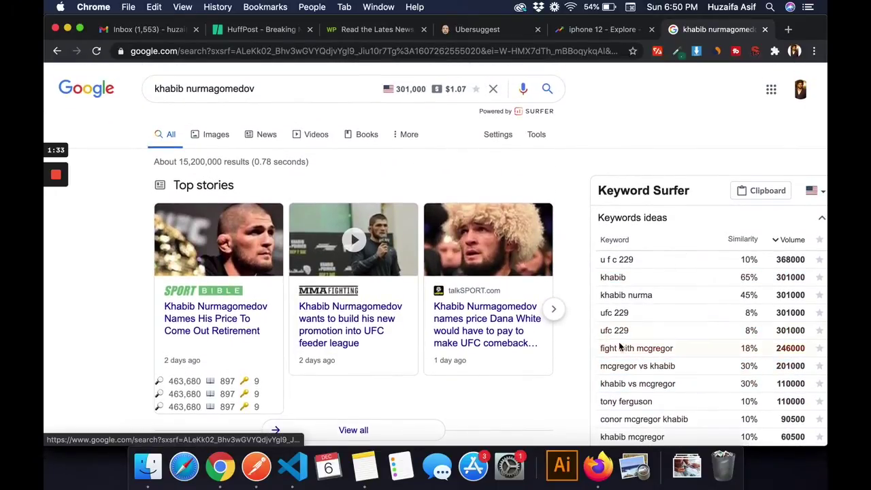
scroll(618, 344, down, 2)
scroll(670, 313, up, 2)
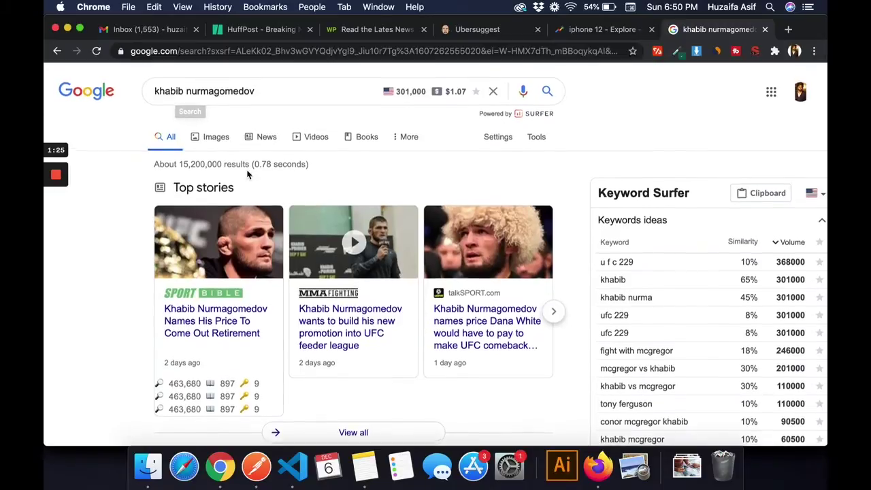
- Switch to Google Trends and replace the search term "iphone 12" with the suggested topic Khabib Nurmagomedov, Russian mixed martial artist
click(612, 37)
click(143, 138)
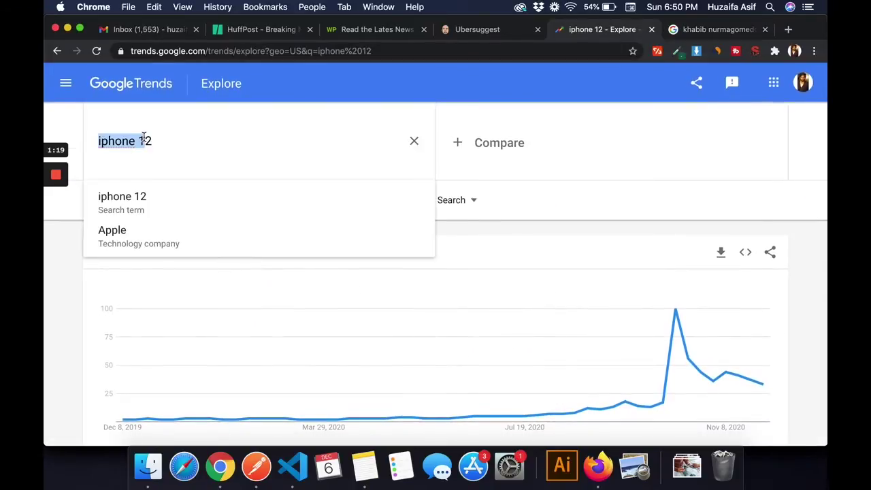
key(BackSpace)
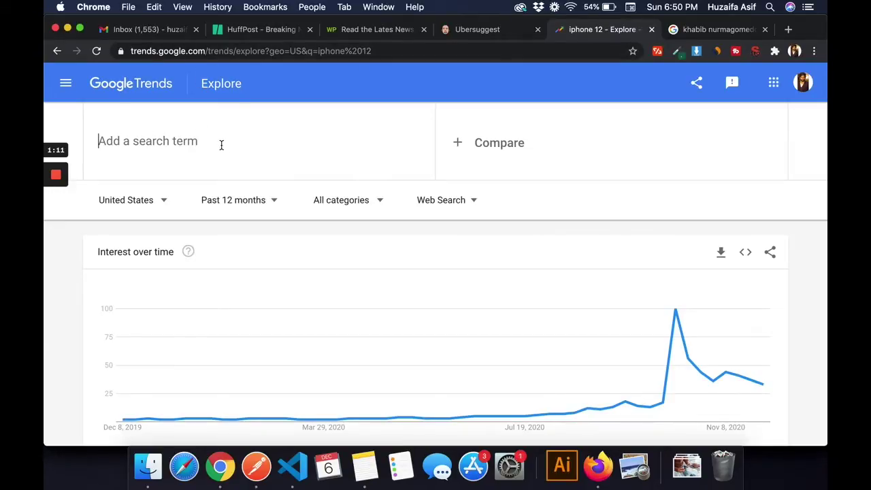
text(khabib)
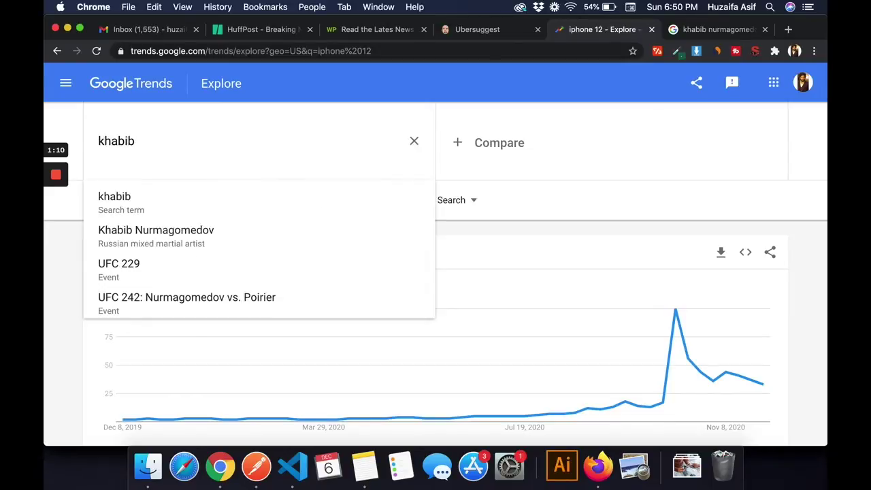
key(Down)
key(Down)
key(Return)
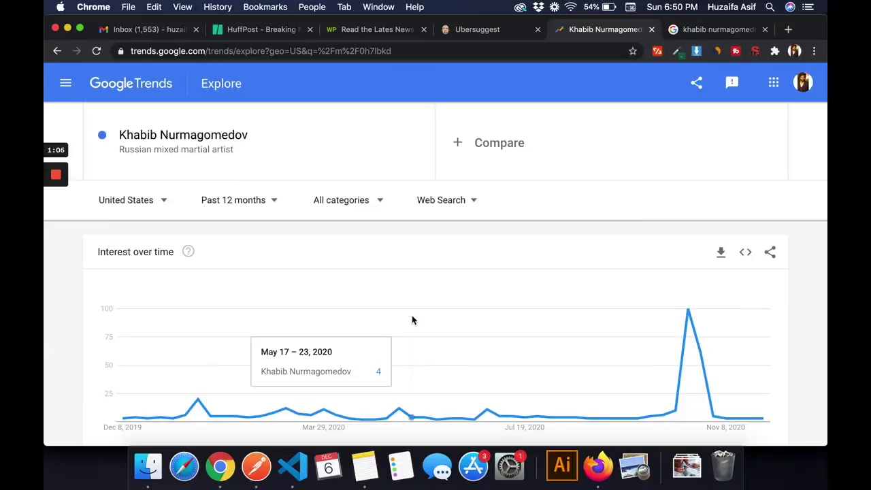
- Examine the Khabib Nurmagomedov trend's interest by subregion and its rising related topics and queries
scroll(411, 315, down, 5)
scroll(411, 317, down, 4)
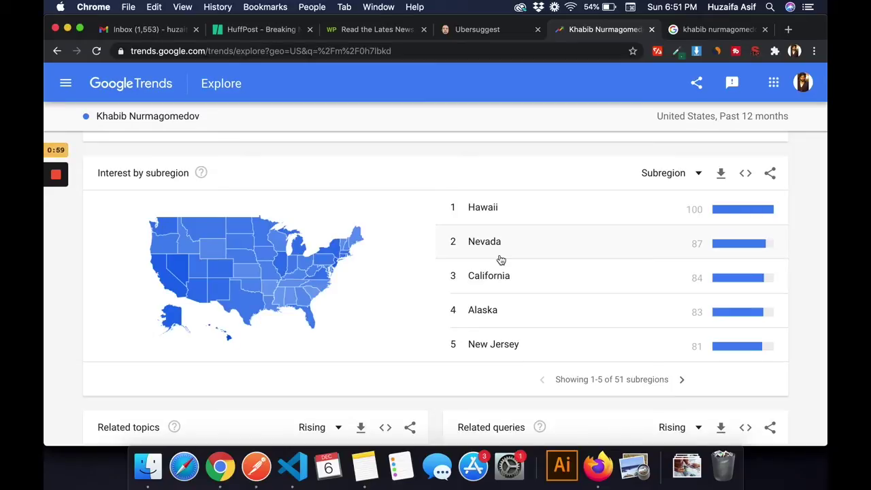
scroll(501, 260, down, 5)
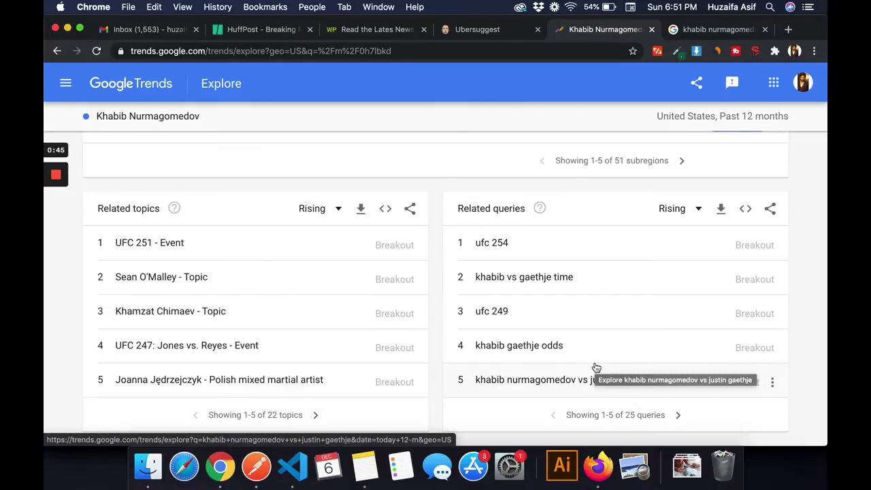
- Replace the Google Trends topic with the search term "ps 5" and run it
scroll(470, 306, up, 15)
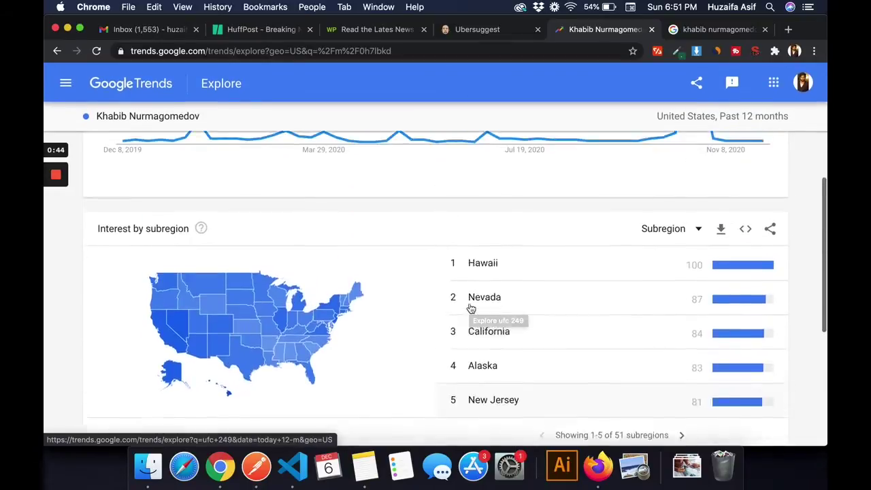
click(157, 122)
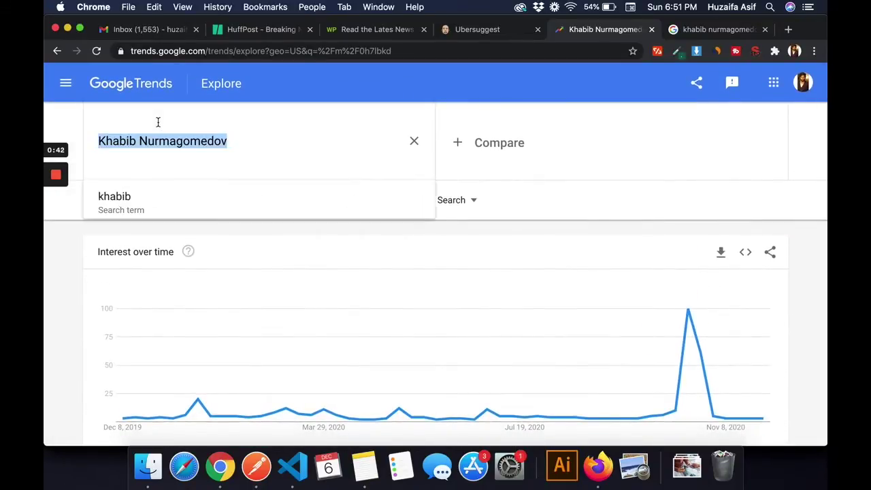
text(ps 5)
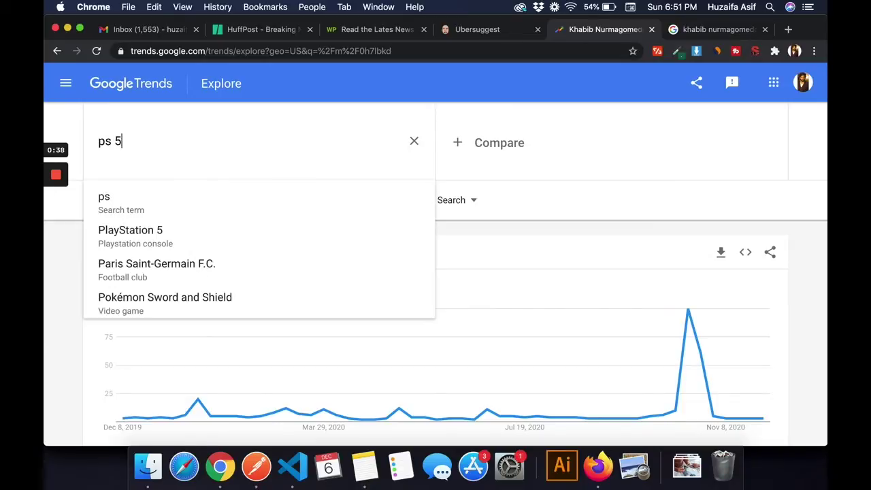
key(Return)
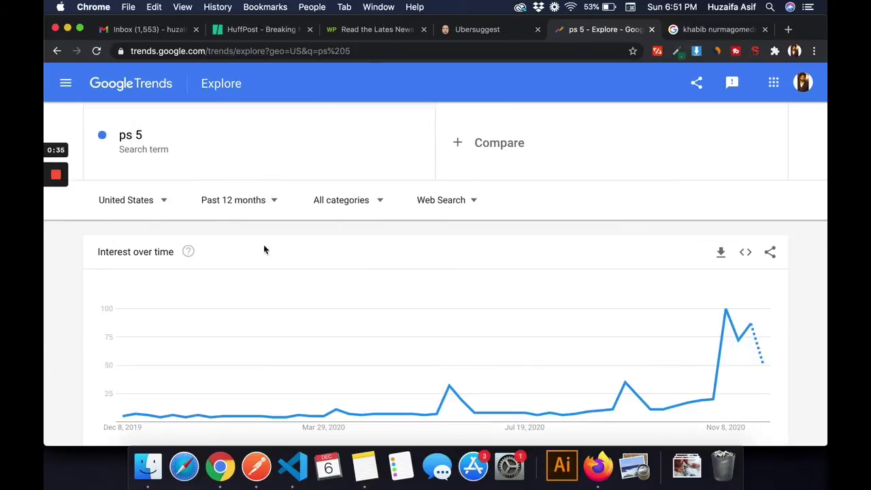
- Examine the "ps 5" trend in the United States: interest over time, interest by subregion, and rising related topics and queries
scroll(264, 247, down, 5)
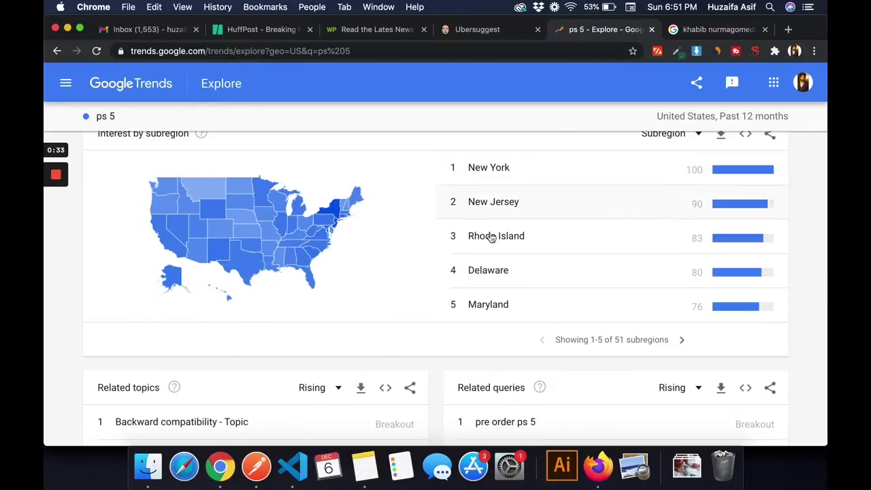
scroll(494, 270, down, 1)
scroll(512, 204, up, 2)
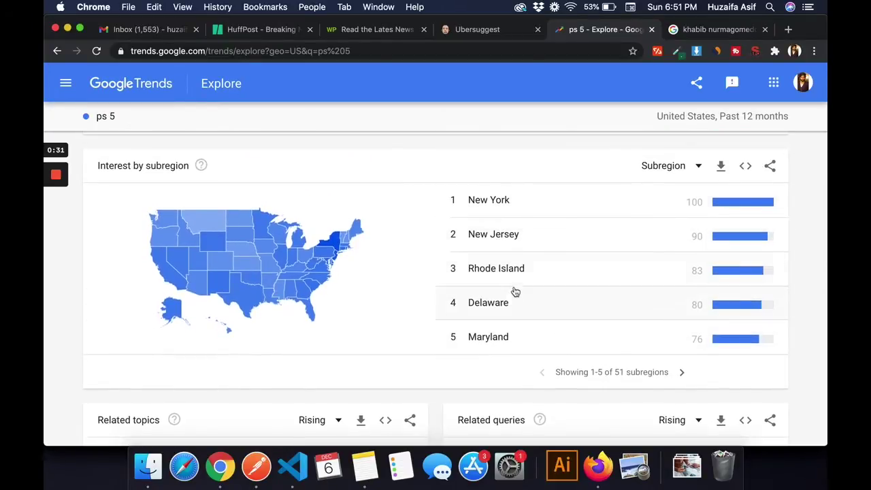
scroll(517, 286, down, 1)
scroll(557, 309, down, 3)
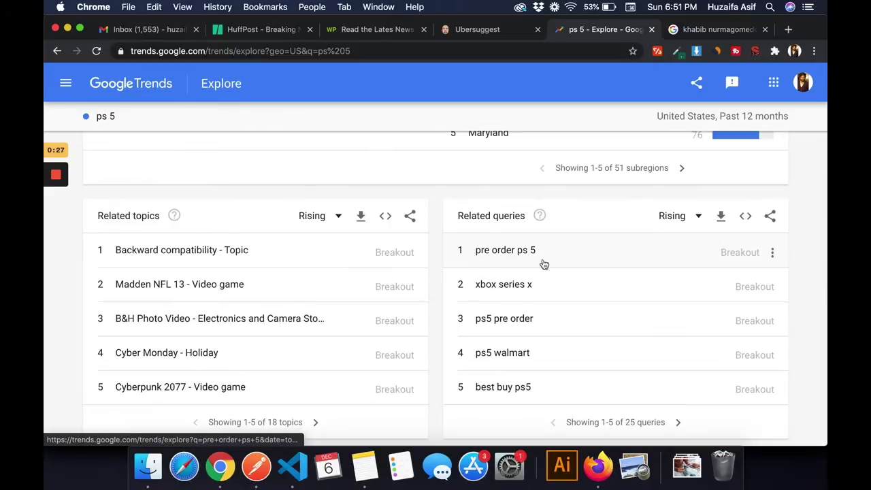
scroll(517, 293, down, 1)
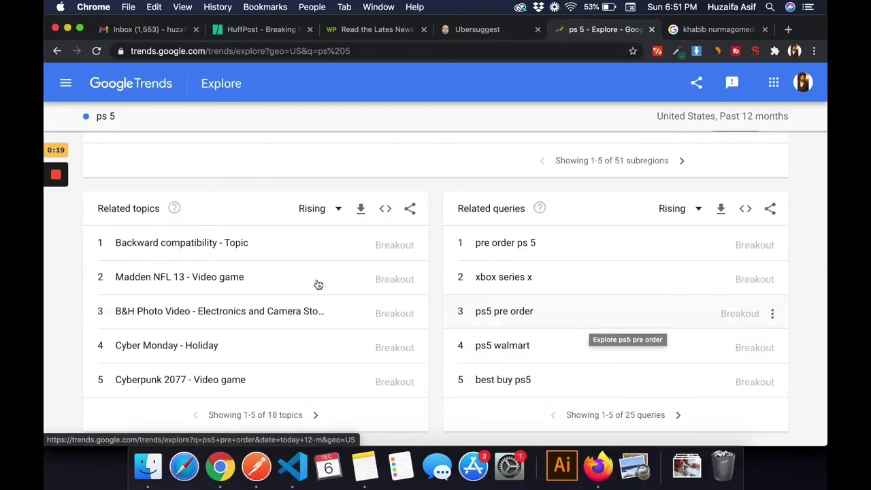
scroll(573, 275, up, 3)
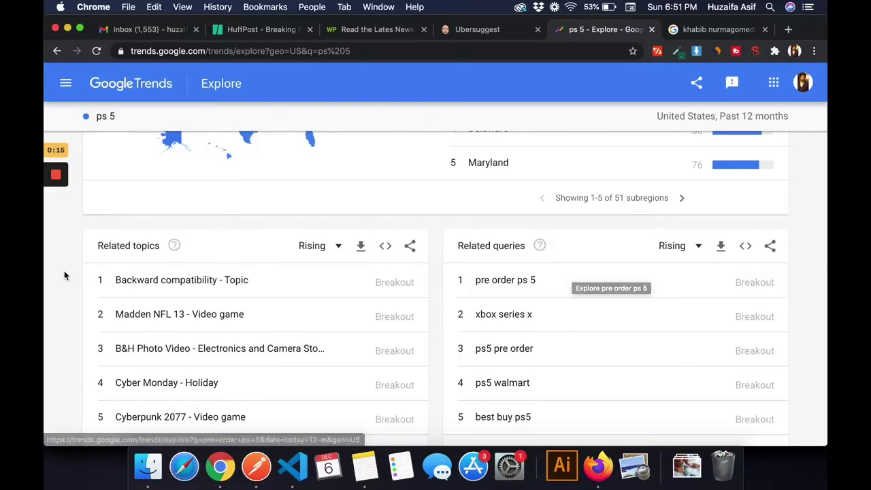
scroll(428, 136, up, 7)
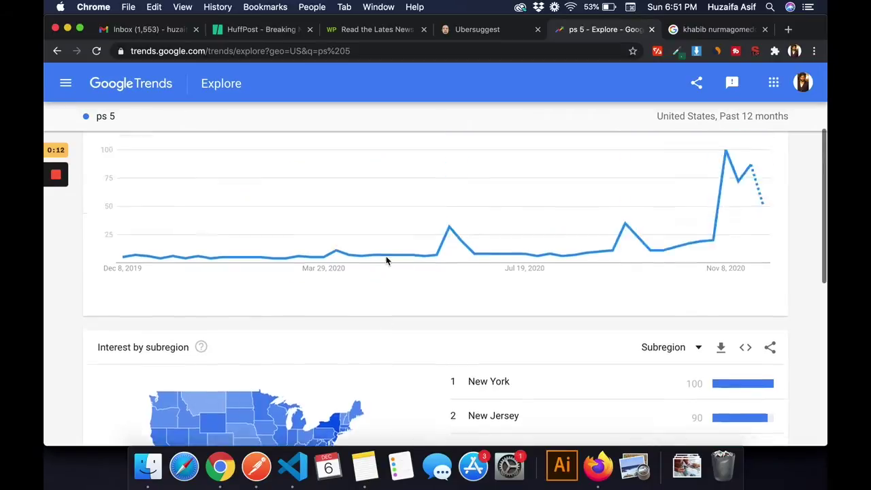
scroll(385, 258, up, 4)
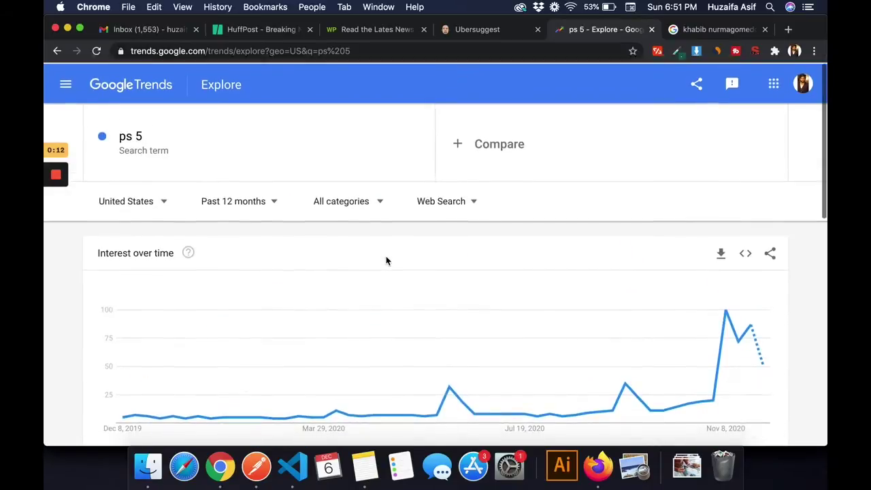
scroll(386, 259, down, 5)
scroll(386, 260, down, 5)
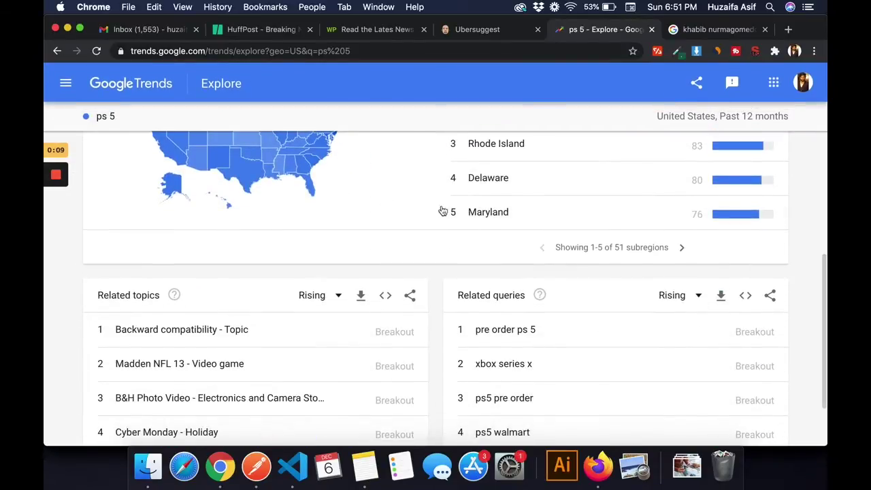
scroll(560, 369, down, 2)
scroll(562, 369, up, 8)
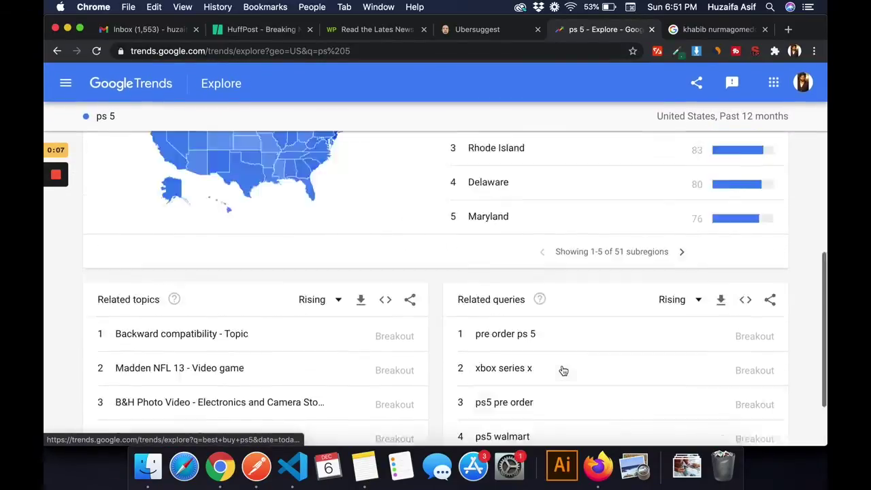
scroll(571, 334, down, 4)
scroll(571, 333, up, 1)
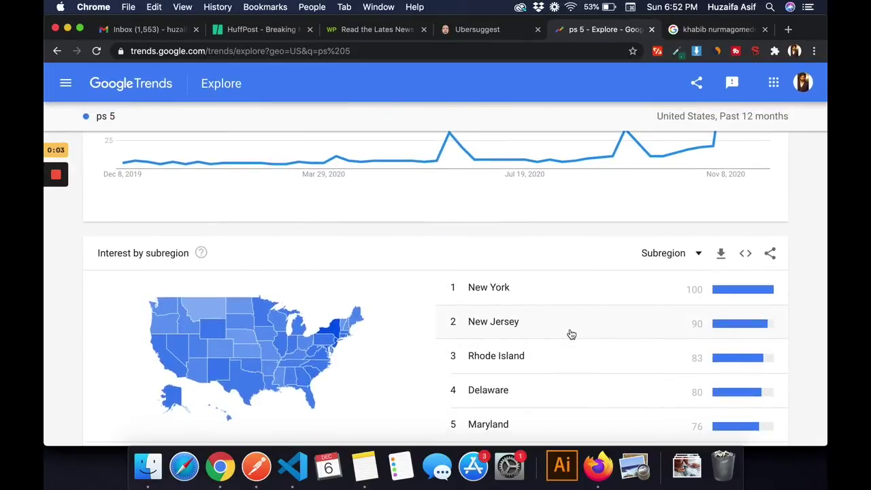
scroll(571, 333, down, 5)
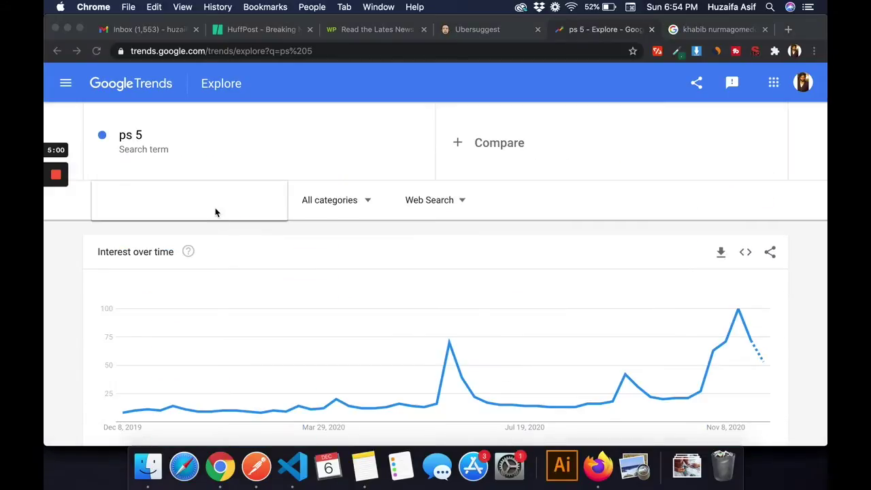
- Set the region filter of the "ps 5" trend to Pakistan
click(215, 213)
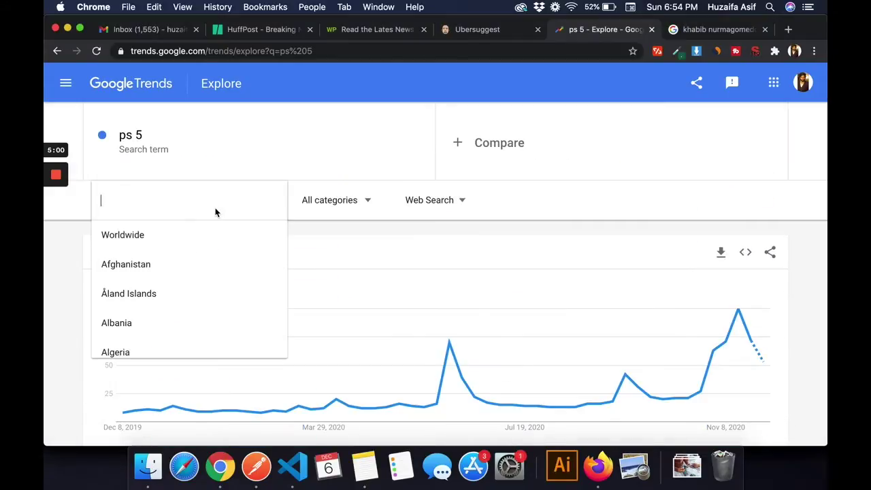
scroll(165, 307, down, 5)
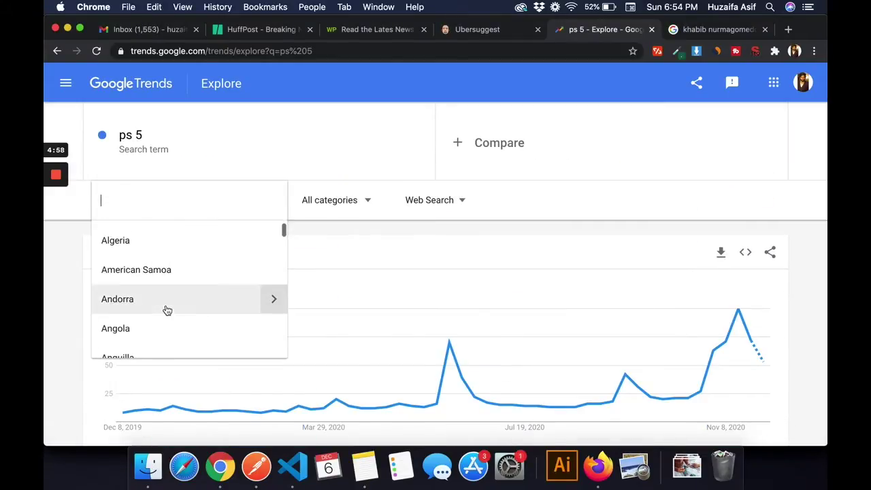
scroll(162, 247, up, 5)
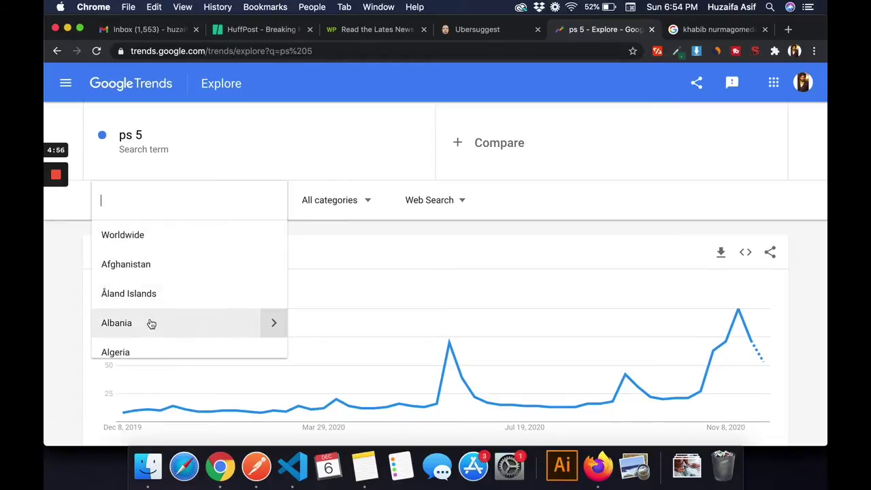
scroll(151, 324, down, 1)
scroll(151, 319, down, 1)
text(paki)
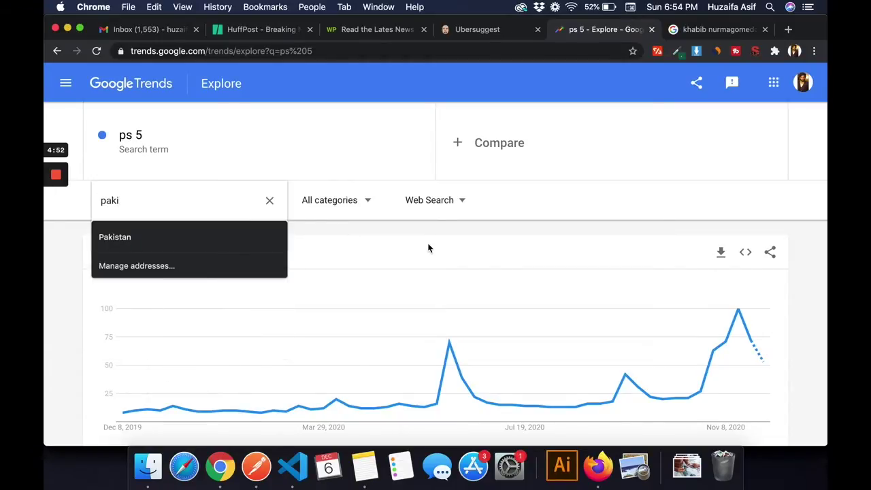
click(174, 236)
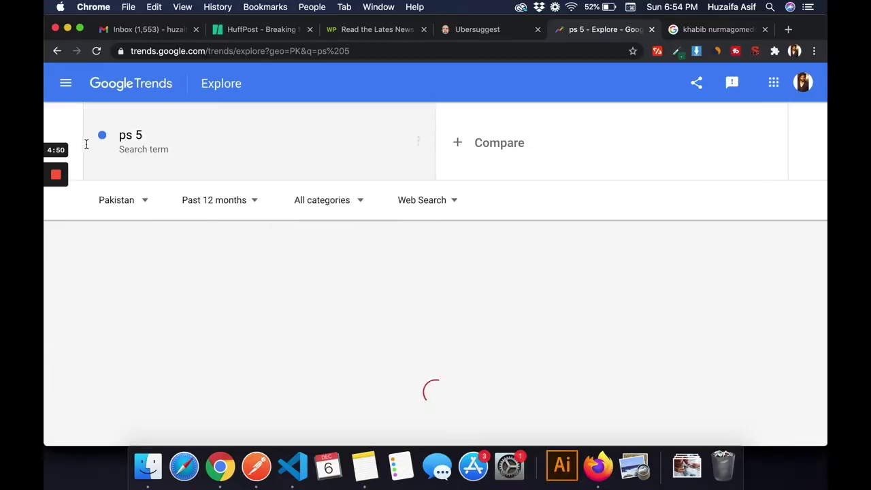
- Examine the "ps 5" trend's interest by Pakistani subregion and its rising related topics and queries
scroll(291, 282, down, 10)
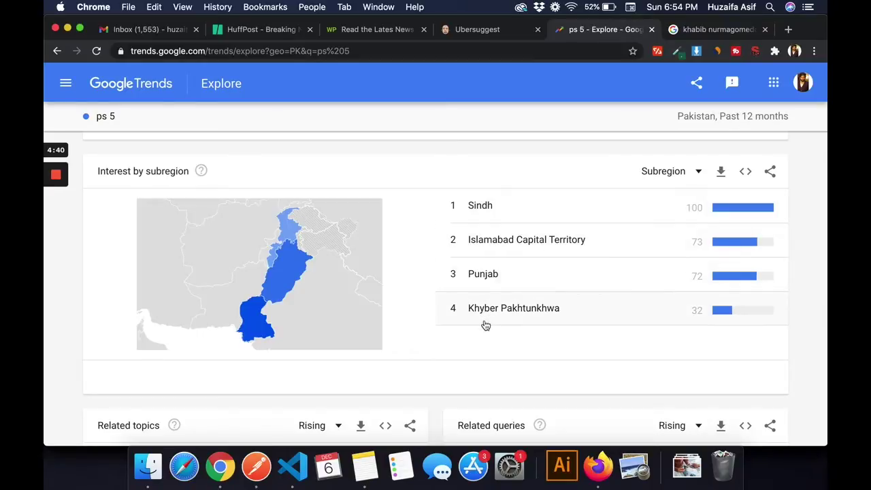
scroll(484, 325, down, 5)
scroll(483, 325, down, 1)
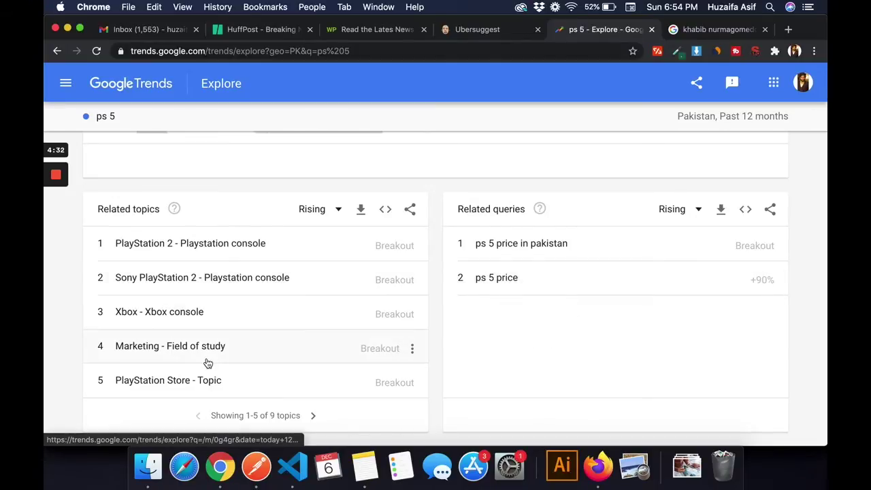
- Set the region filter of the "ps 5" trend to United States and view its interest by subregion
scroll(184, 344, up, 10)
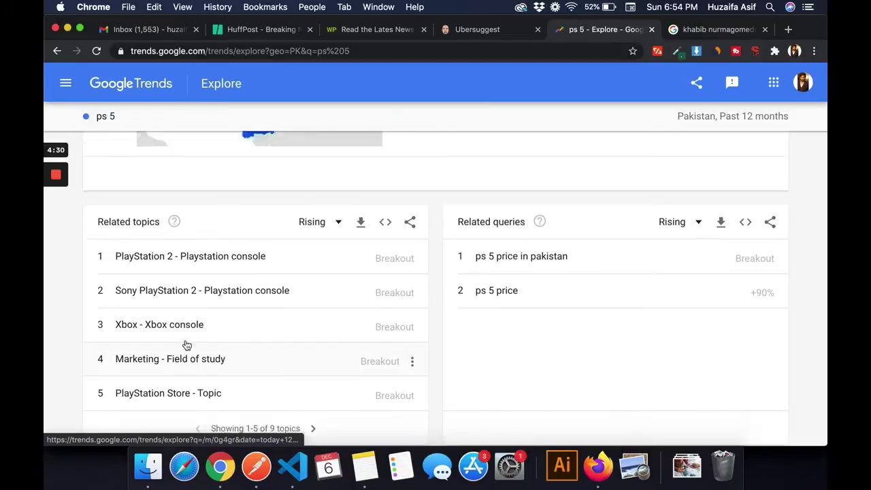
click(146, 204)
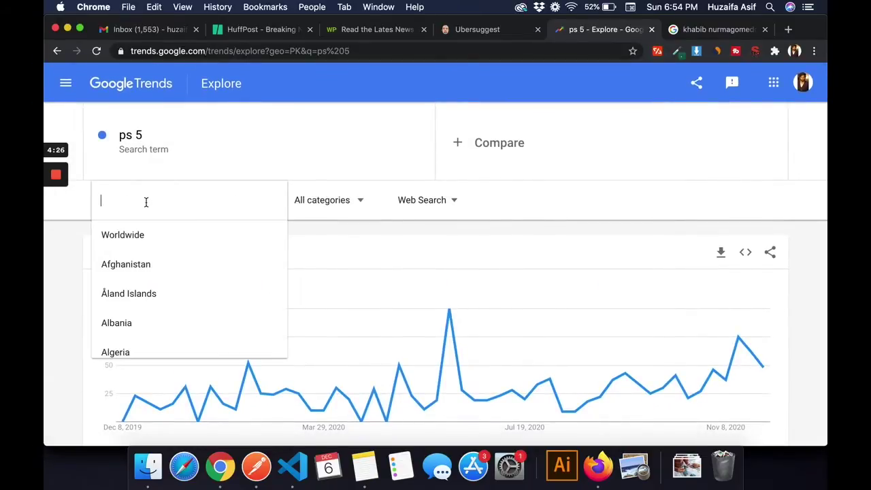
text(uni)
click(146, 300)
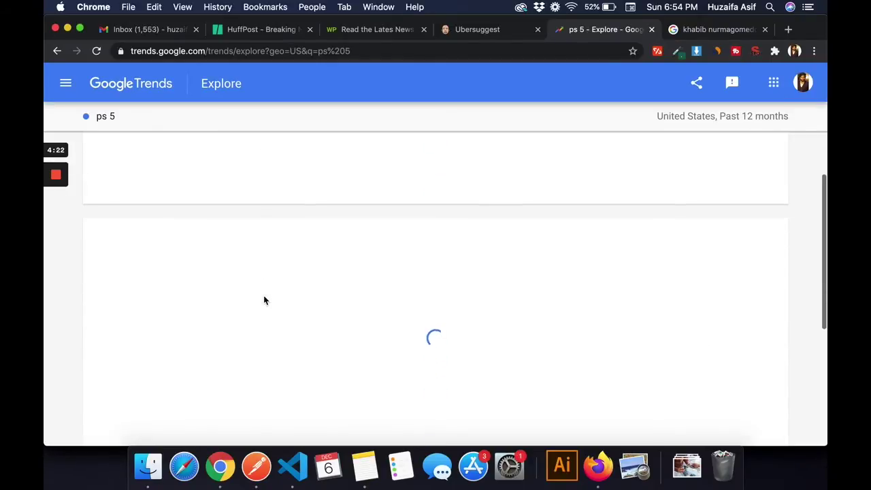
scroll(265, 300, down, 10)
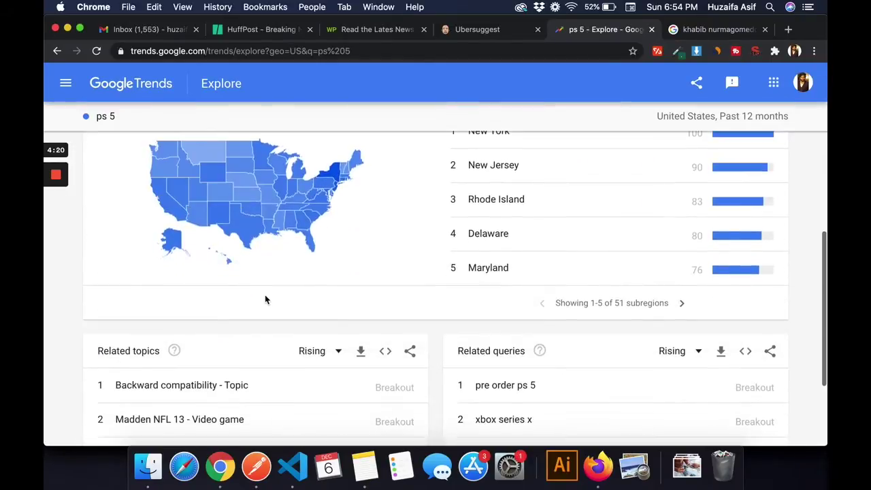
scroll(489, 225, up, 2)
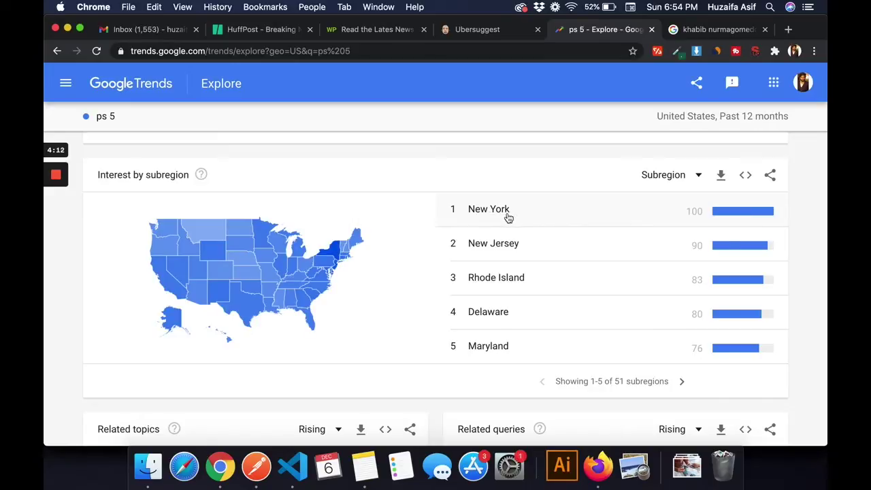
- Examine the rising related topics and related queries for "ps 5" in the United States
scroll(443, 269, down, 3)
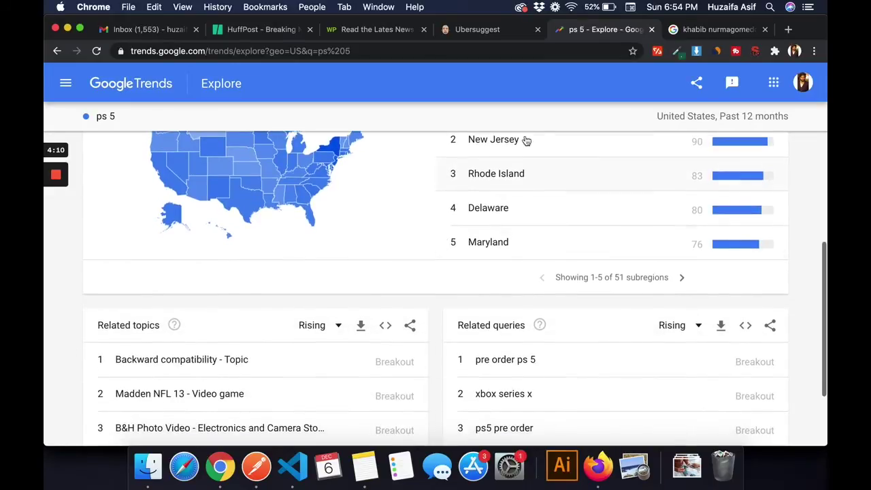
scroll(509, 266, down, 3)
scroll(507, 296, down, 1)
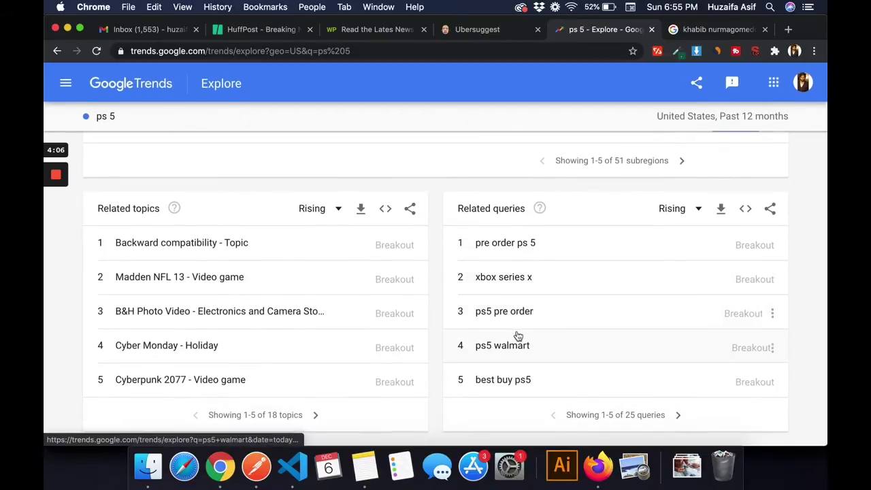
- Set the region filter of the "ps 5" trend to Worldwide
scroll(555, 340, up, 15)
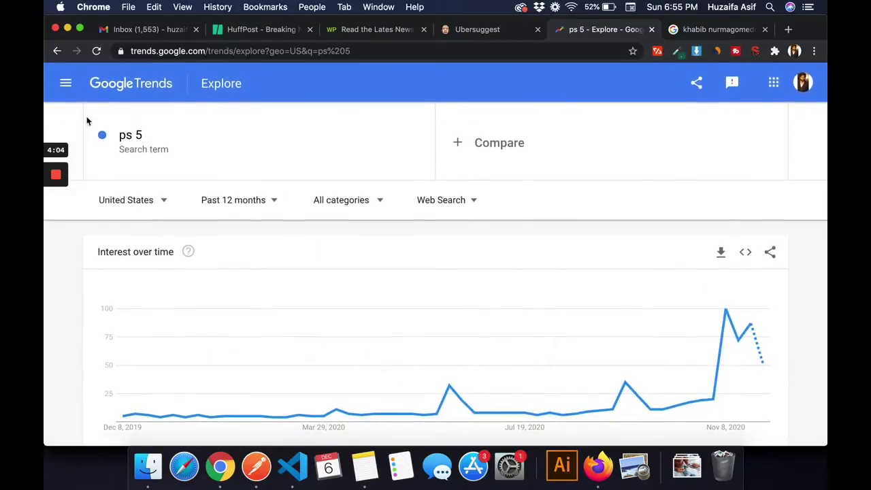
click(154, 200)
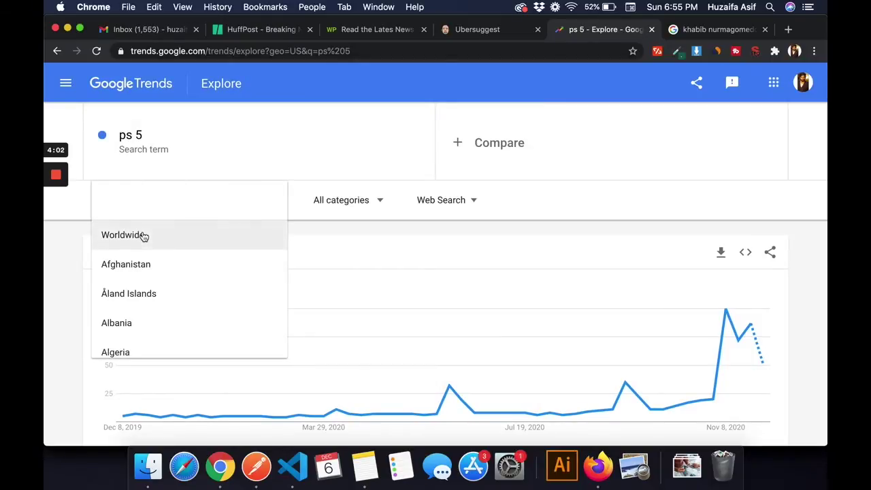
click(142, 235)
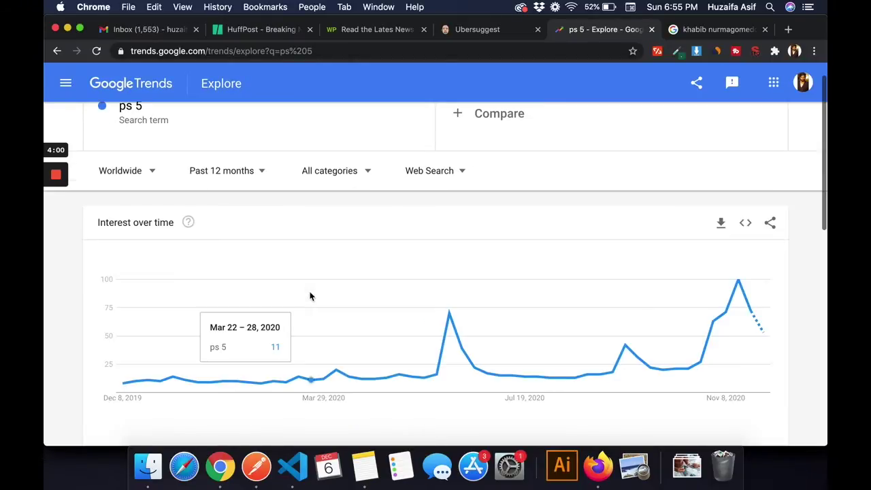
- Examine the worldwide "ps 5" interest by region and its rising related topics and queries
scroll(310, 296, down, 1)
scroll(310, 296, down, 5)
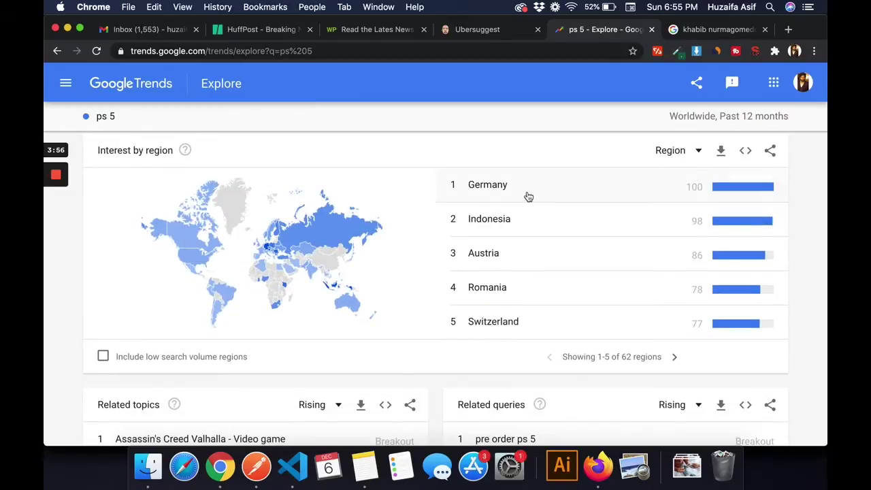
scroll(517, 211, up, 1)
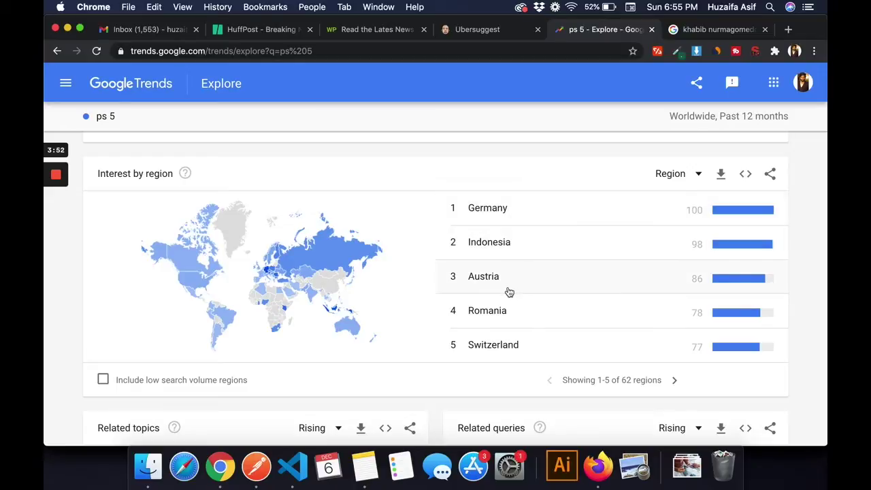
scroll(509, 292, down, 3)
scroll(510, 292, up, 4)
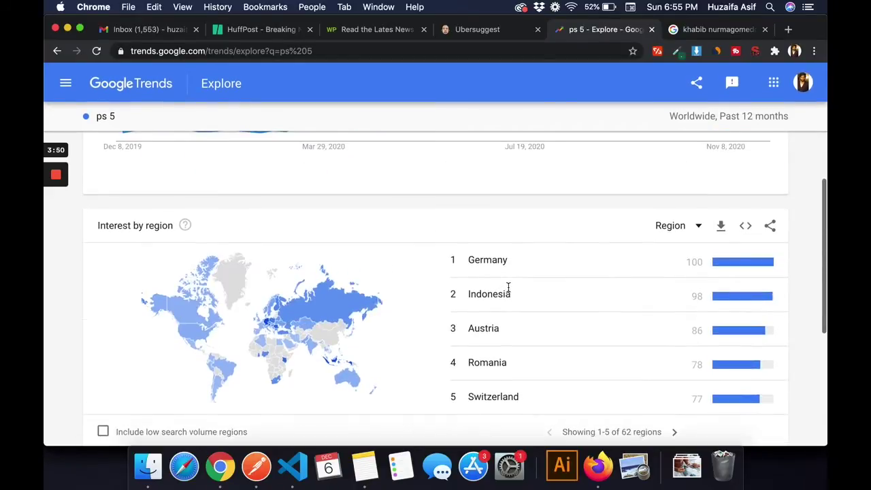
scroll(510, 292, down, 4)
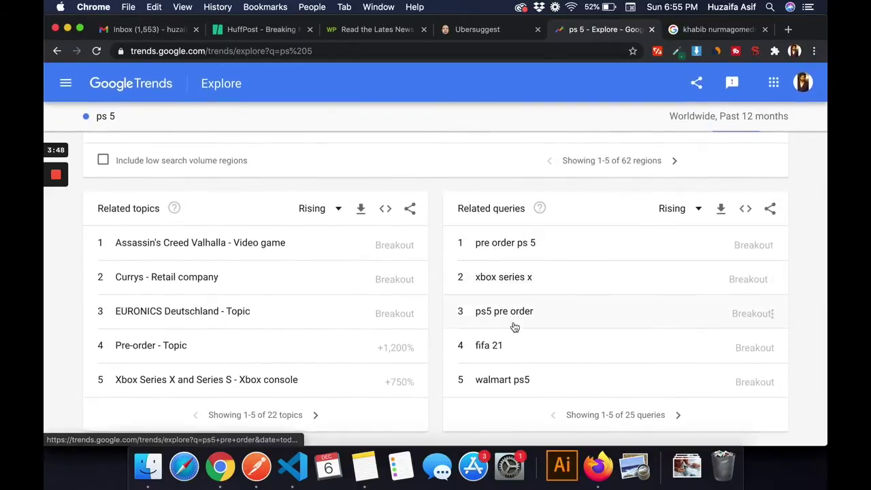
- Set the time range of the "ps 5" trend to Past 4 hours
scroll(527, 269, up, 5)
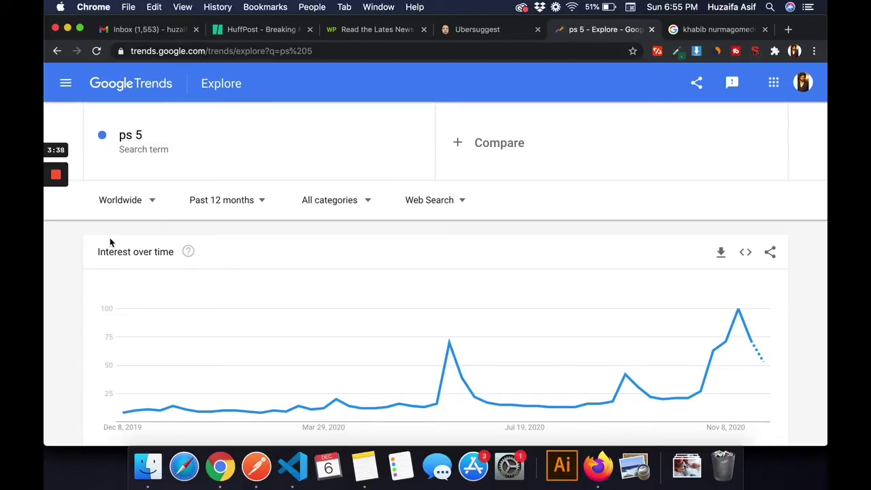
click(257, 200)
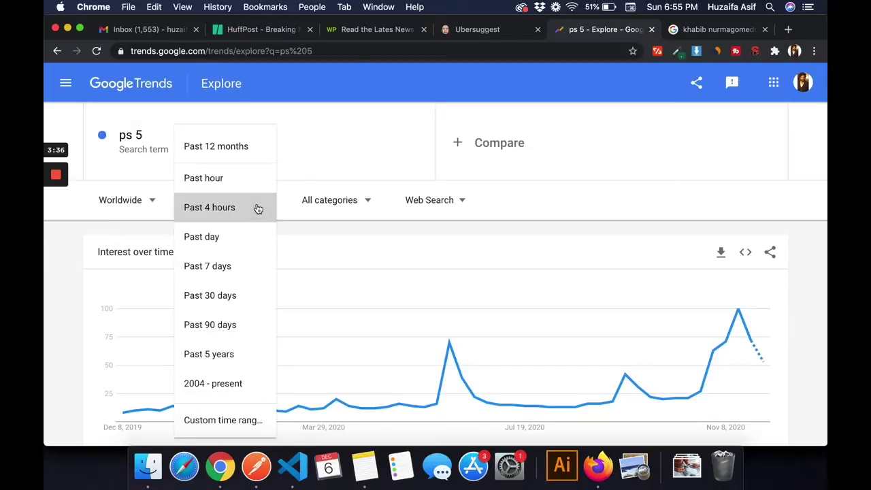
click(254, 206)
- Review the available category and search type options for the trend without changing either filter
click(334, 201)
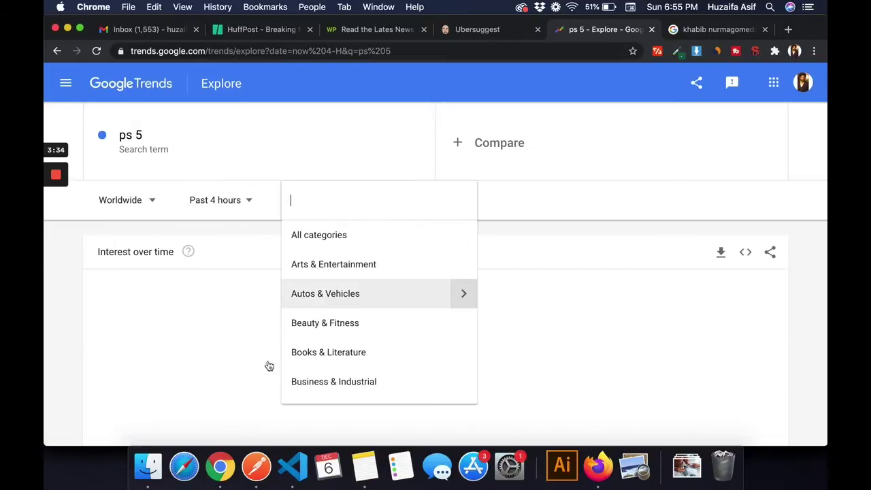
click(239, 246)
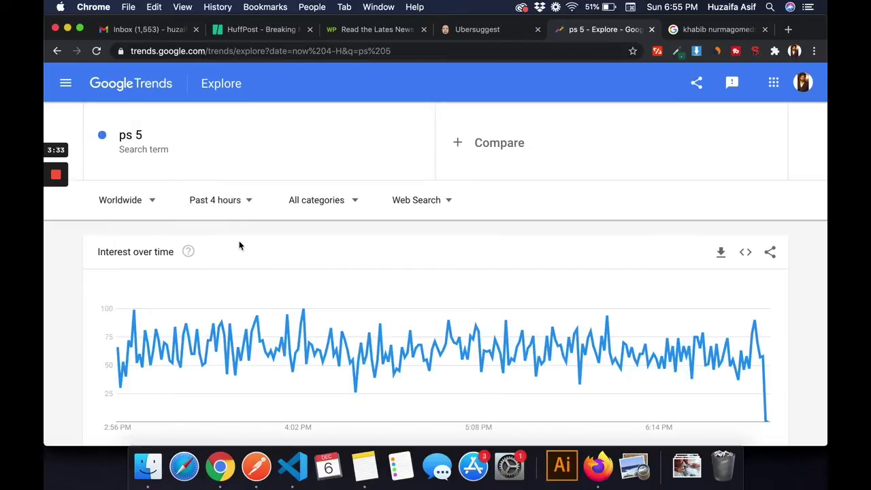
click(438, 201)
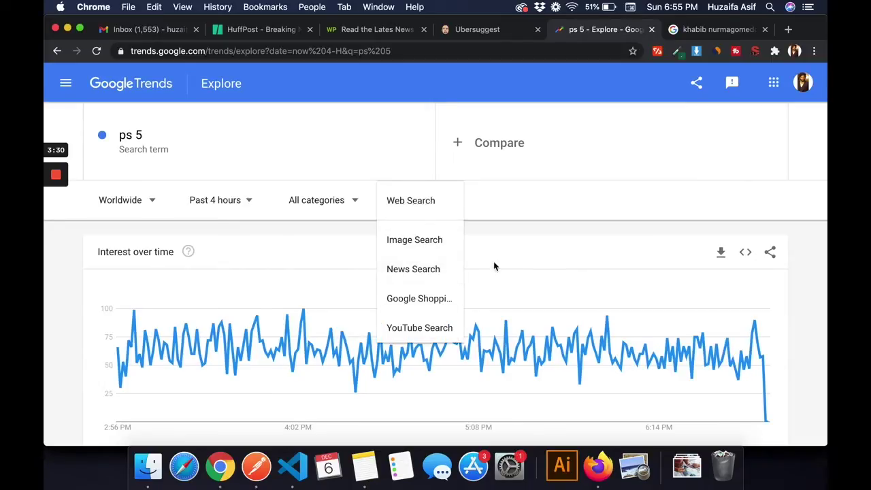
click(474, 235)
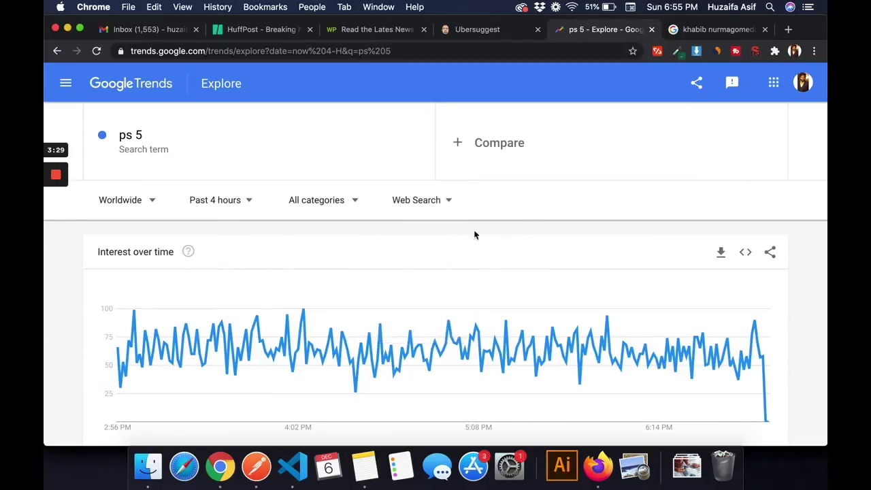
click(422, 201)
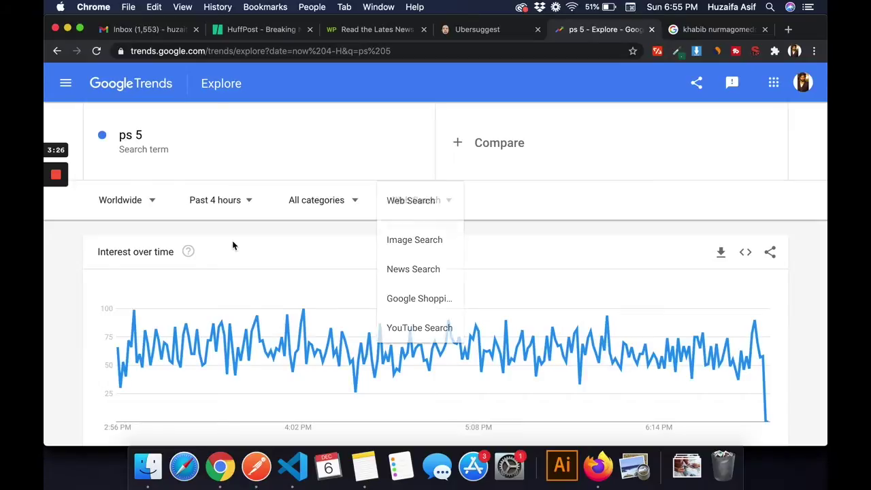
- Replace the search term "ps 5" with "khabib fight" and load its trend
click(129, 130)
click(132, 132)
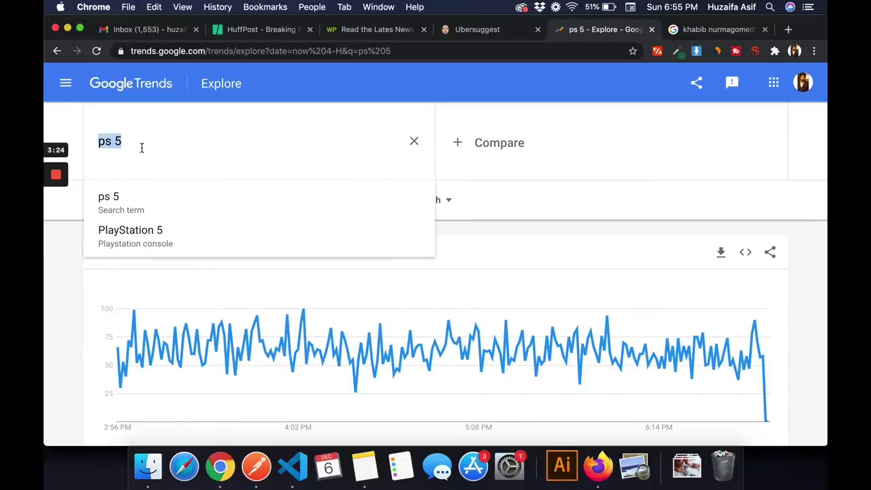
key(BackSpace)
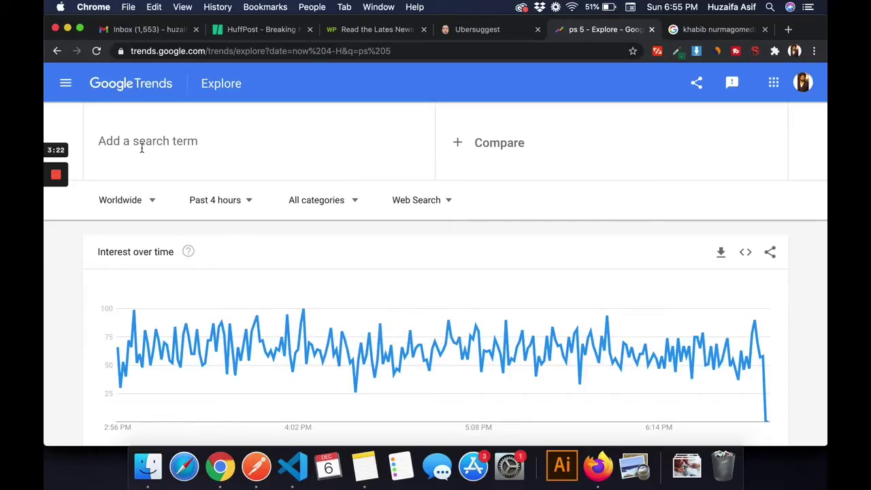
text(khabib )
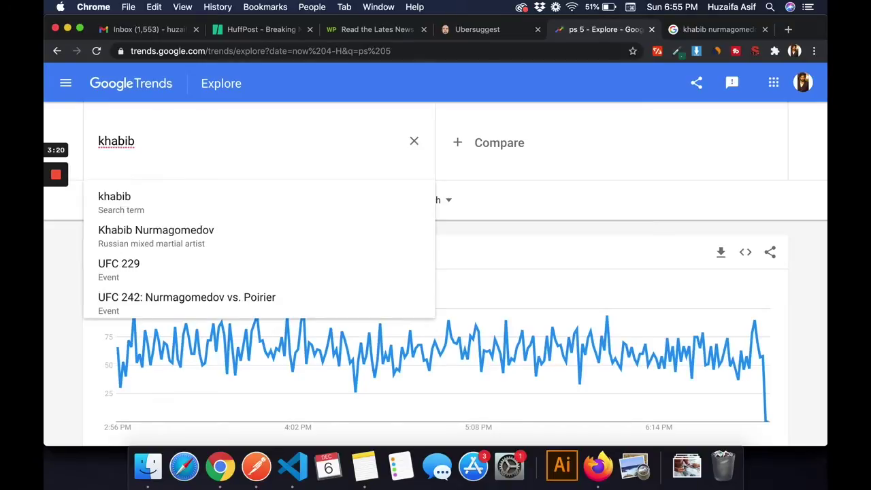
text(fight)
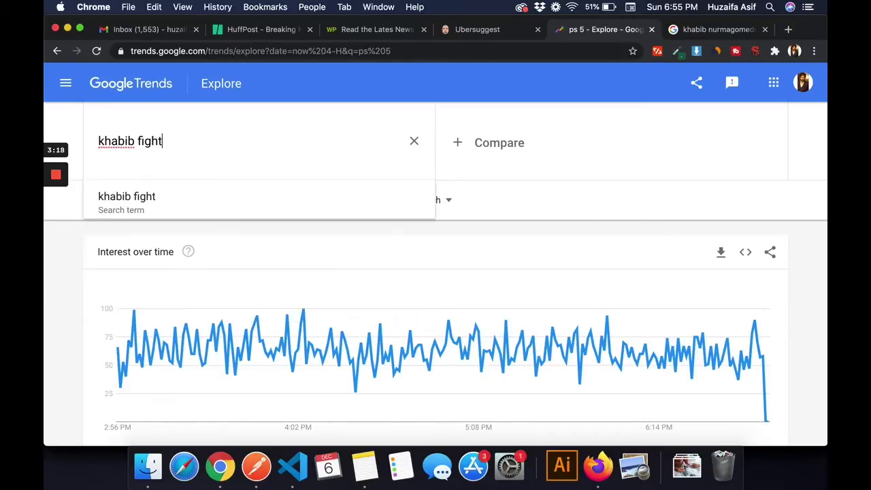
key(Return)
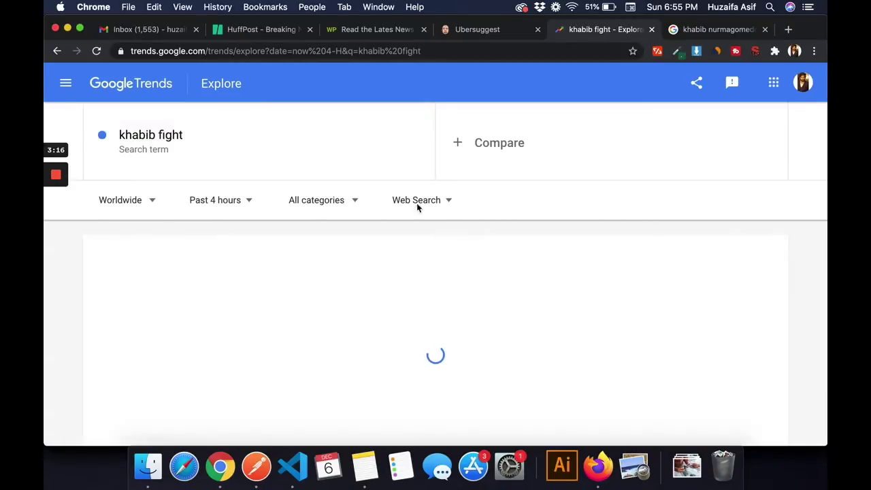
- Set the search type to YouTube Search and examine the "khabib fight" interest by region and related topics and queries
click(418, 203)
click(417, 328)
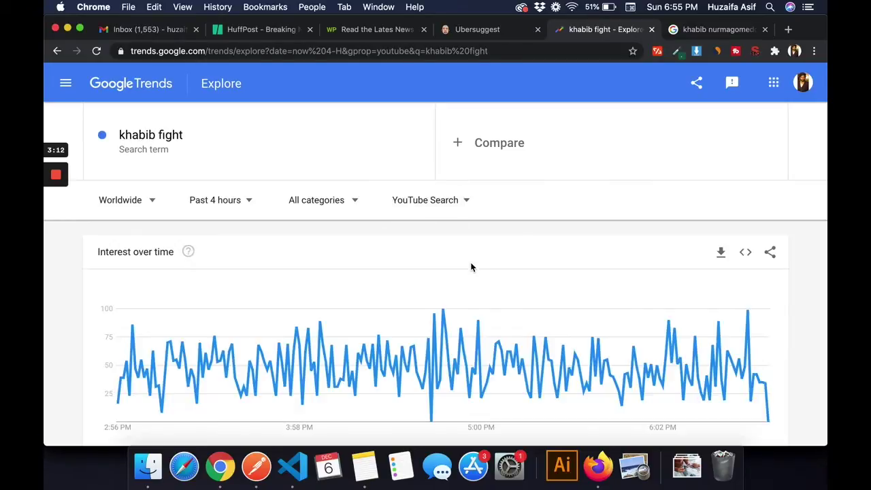
scroll(470, 267, down, 5)
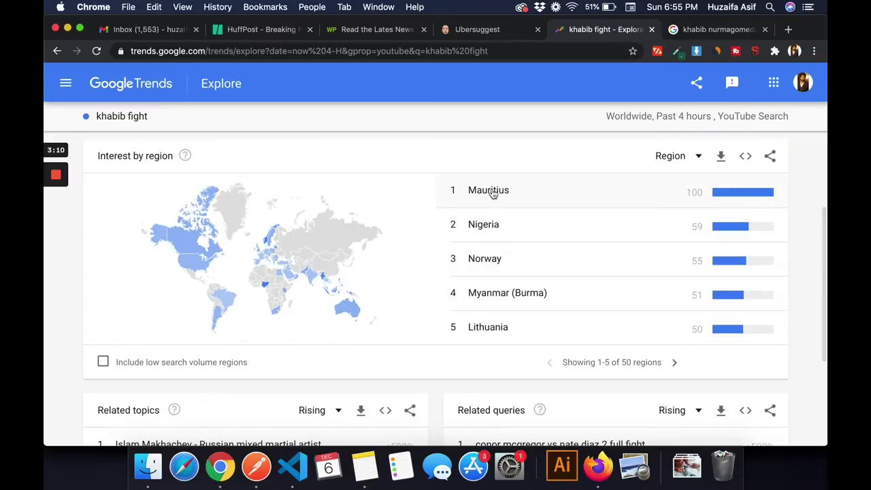
scroll(500, 272, down, 5)
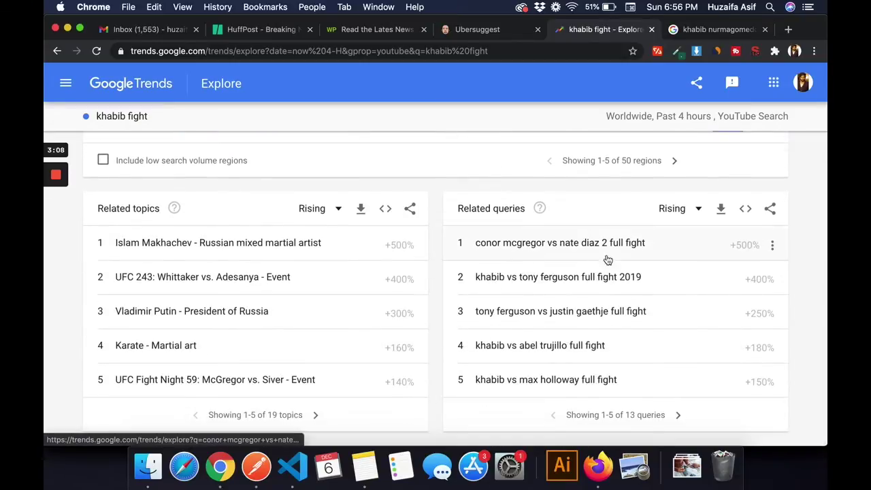
- Set the search type back to Web Search and examine the "khabib fight" interest by region and related topics and queries
scroll(513, 334, up, 6)
scroll(513, 334, up, 5)
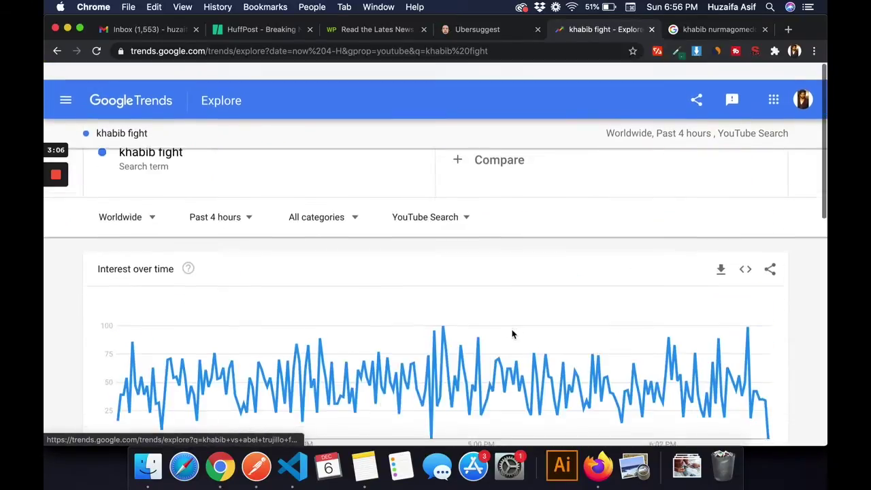
click(460, 203)
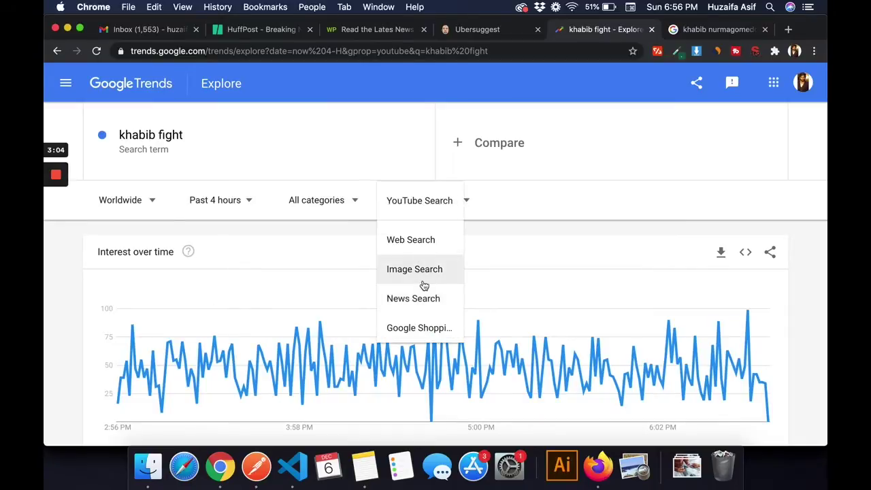
click(423, 238)
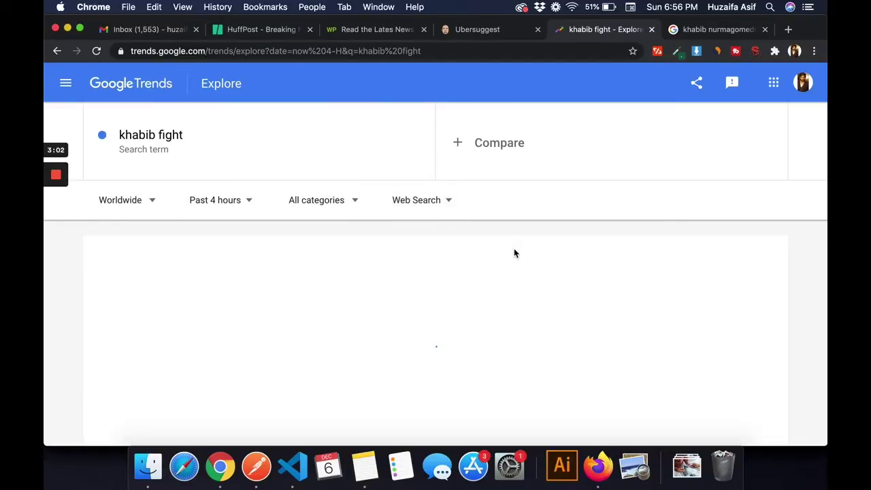
scroll(513, 252, down, 10)
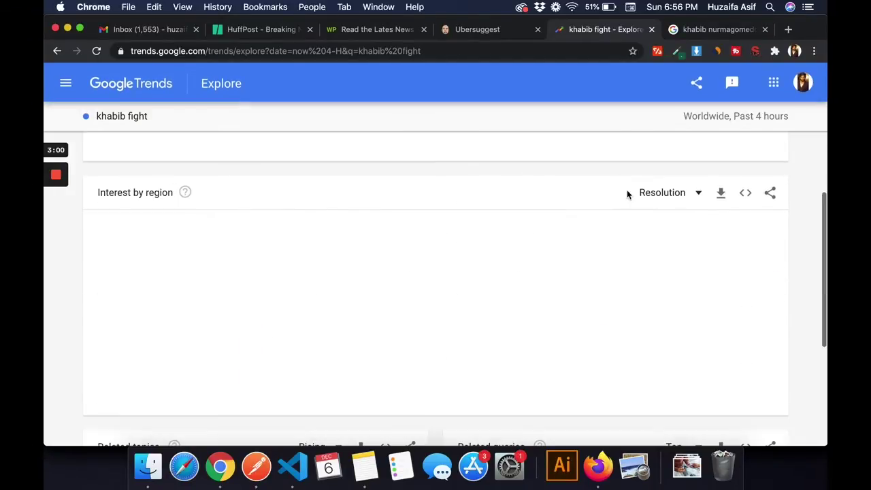
scroll(583, 269, down, 5)
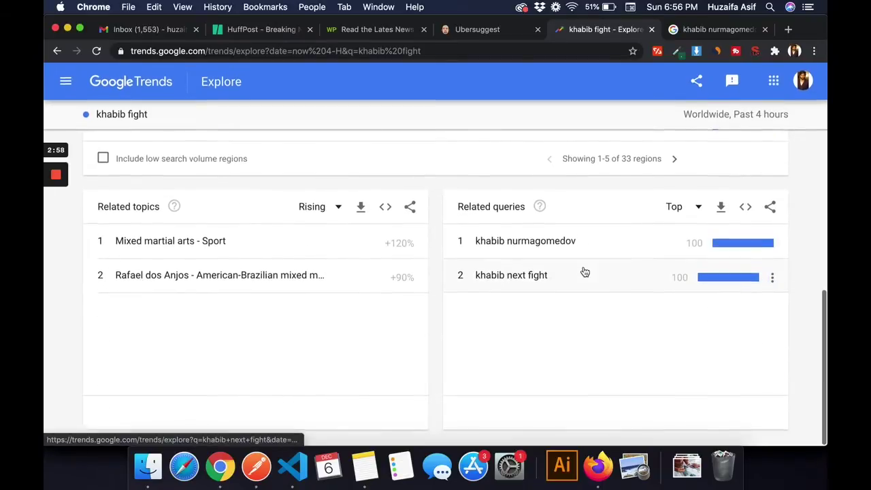
scroll(565, 358, up, 2)
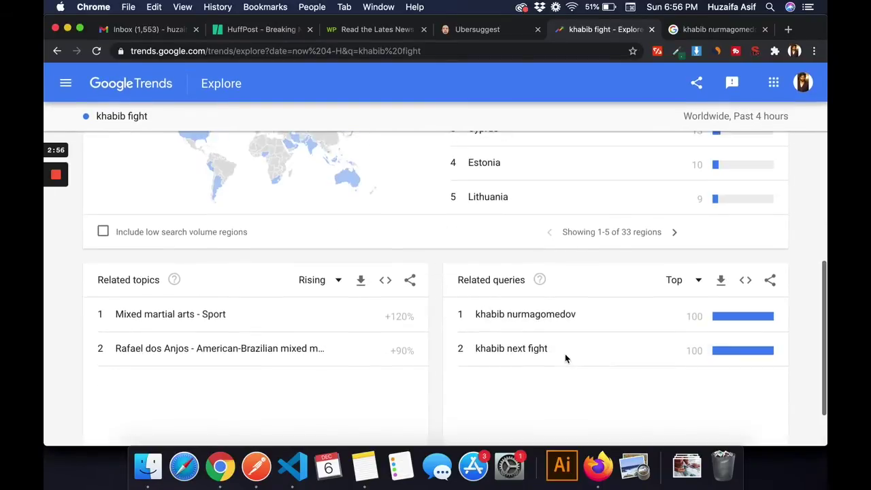
scroll(564, 359, down, 2)
scroll(565, 359, up, 5)
scroll(564, 356, up, 5)
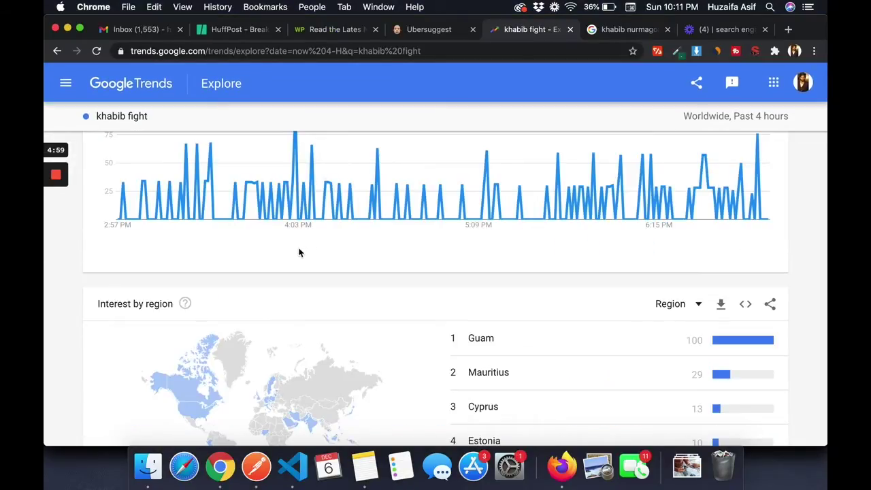
- Switch to Ubersuggest and run a Keyword Overview search for "khabib normagadov" in English / United States
click(415, 30)
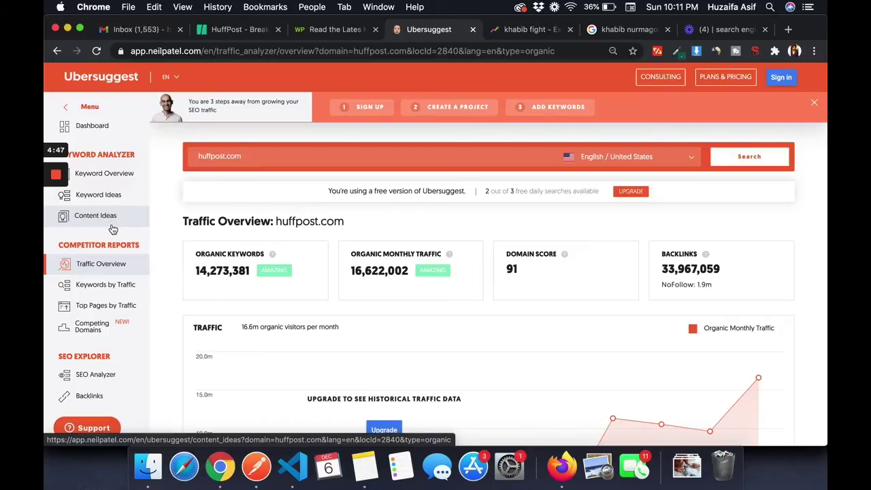
click(111, 178)
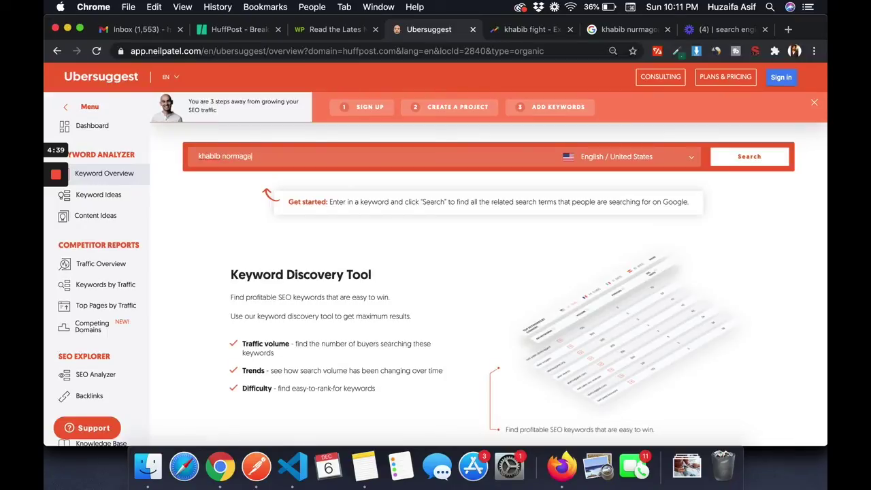
key(Return)
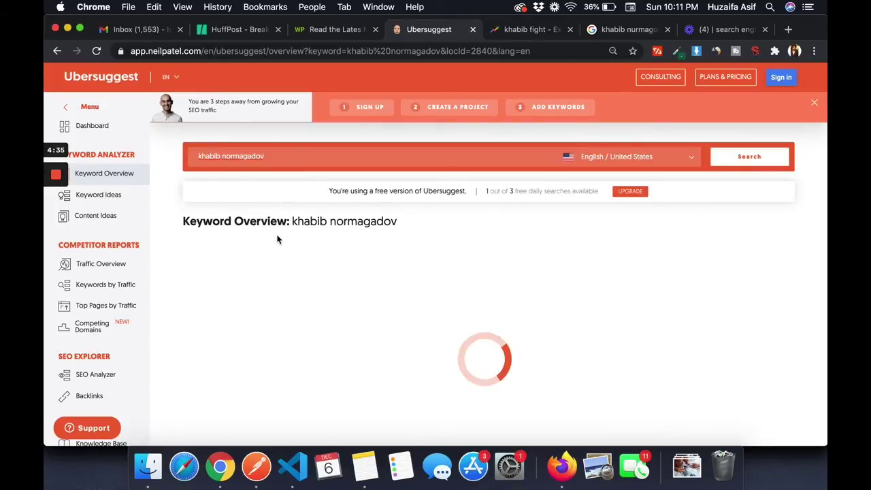
scroll(277, 239, down, 1)
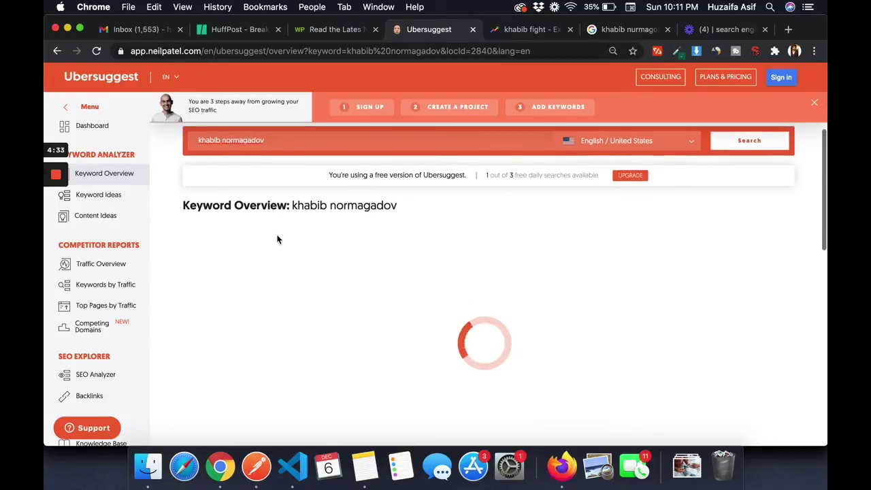
- Examine the search volume, SEO difficulty, paid difficulty and cost per click in the "khabib normagadov" Keyword Overview
scroll(277, 238, down, 1)
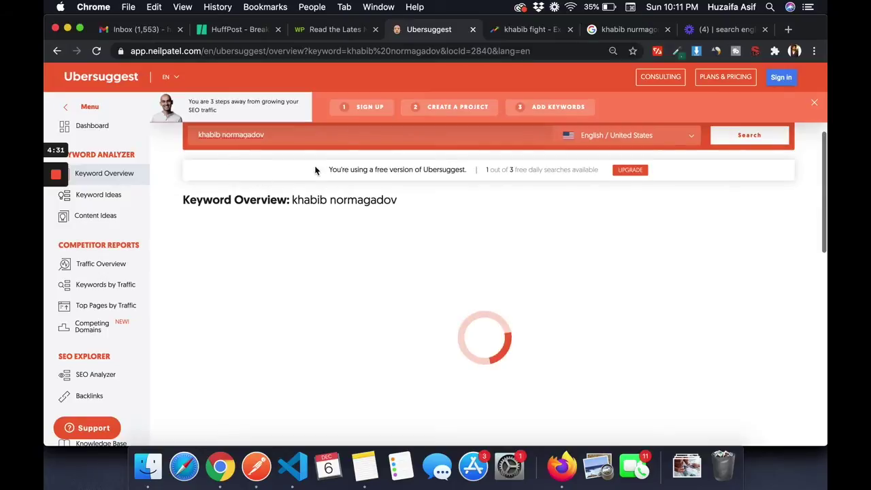
scroll(317, 169, up, 2)
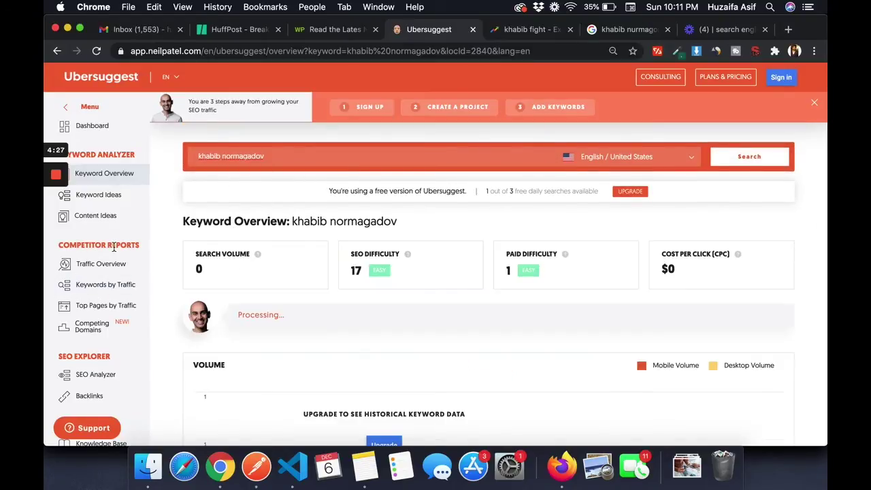
scroll(285, 316, down, 3)
scroll(285, 316, up, 2)
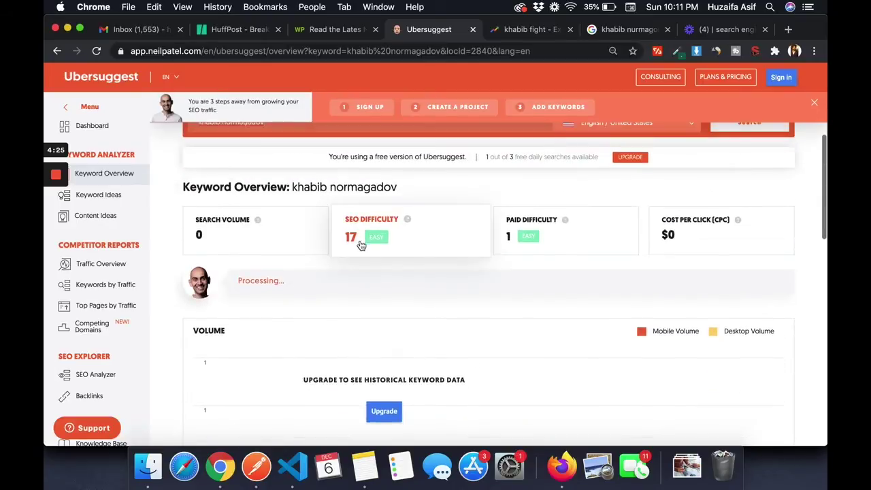
- Examine the Keyword Ideas suggestions for "khabib normagadov", comparing trend, volume, CPC, PD and SD, and check the Content Ideas section
scroll(377, 291, down, 10)
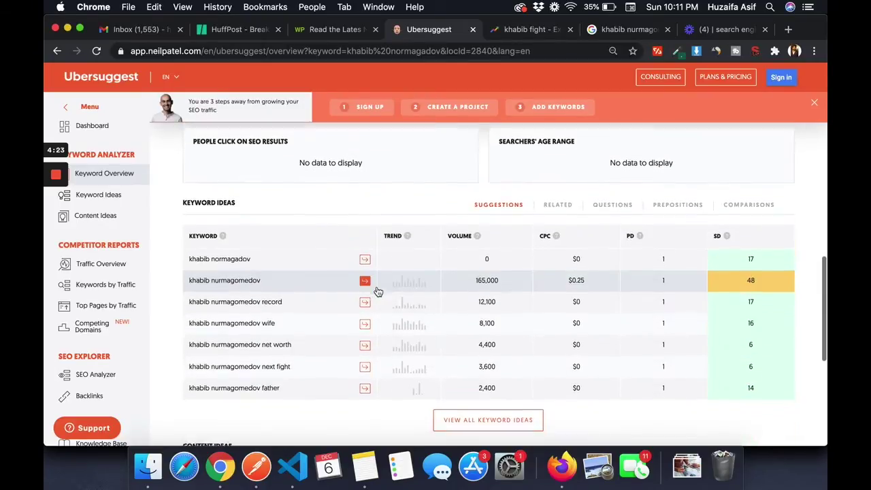
scroll(272, 319, down, 1)
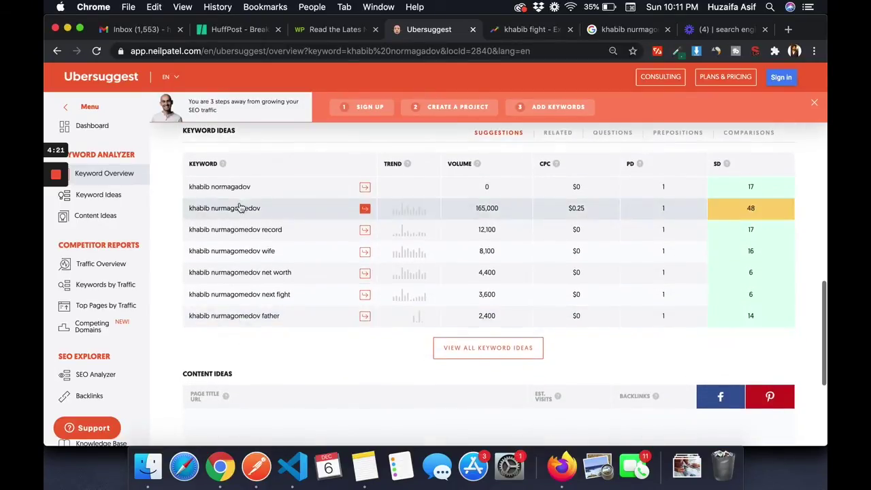
scroll(234, 245, down, 1)
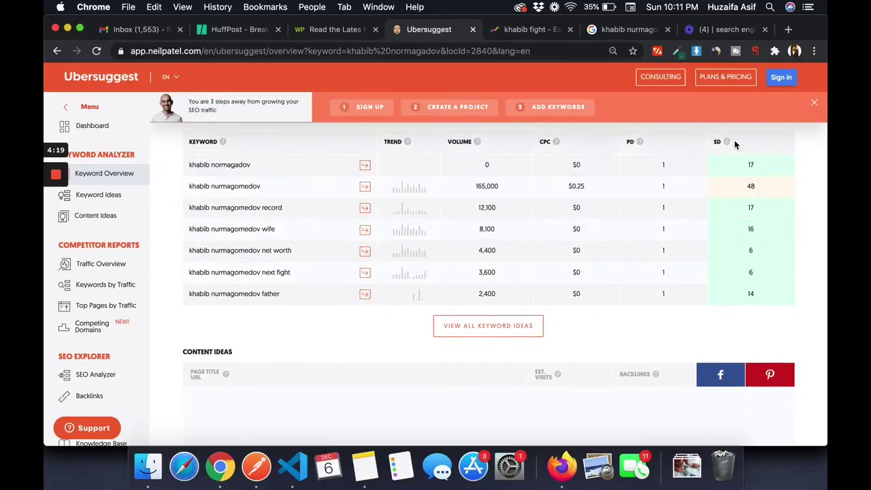
mouse_move(727, 143)
scroll(653, 190, up, 1)
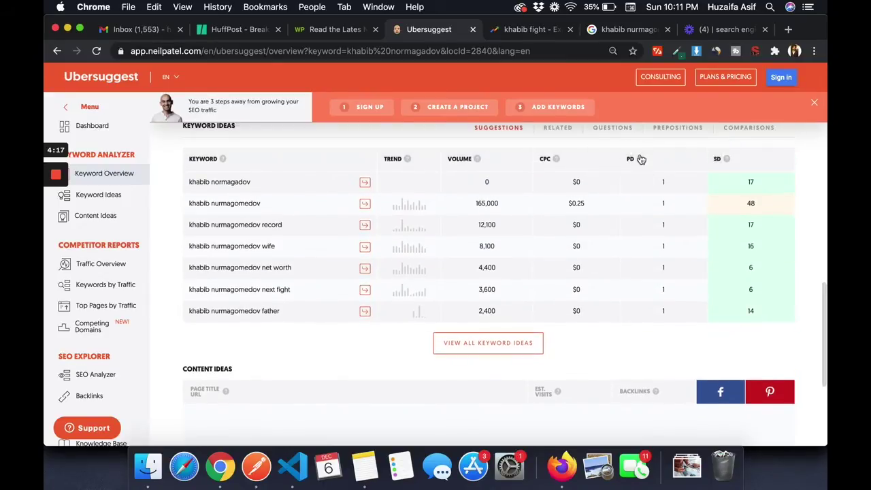
mouse_move(638, 164)
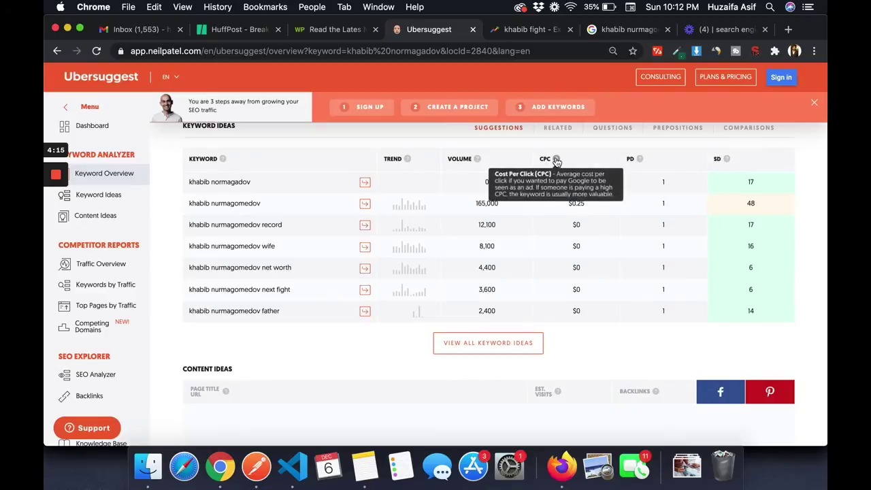
scroll(469, 252, down, 1)
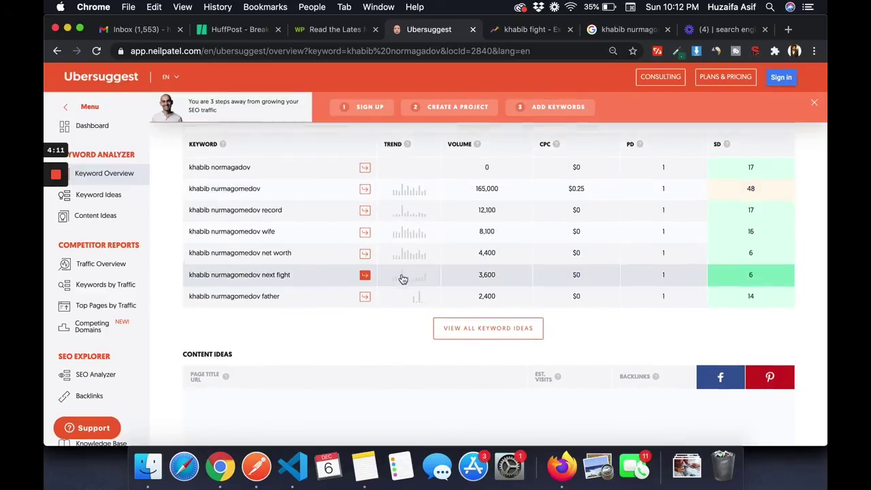
scroll(415, 231, down, 1)
scroll(412, 258, down, 2)
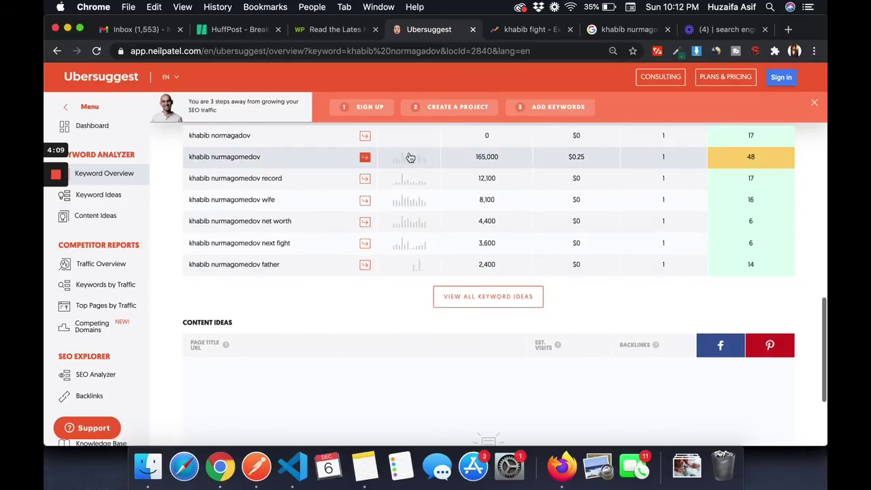
scroll(395, 240, down, 2)
scroll(388, 247, up, 3)
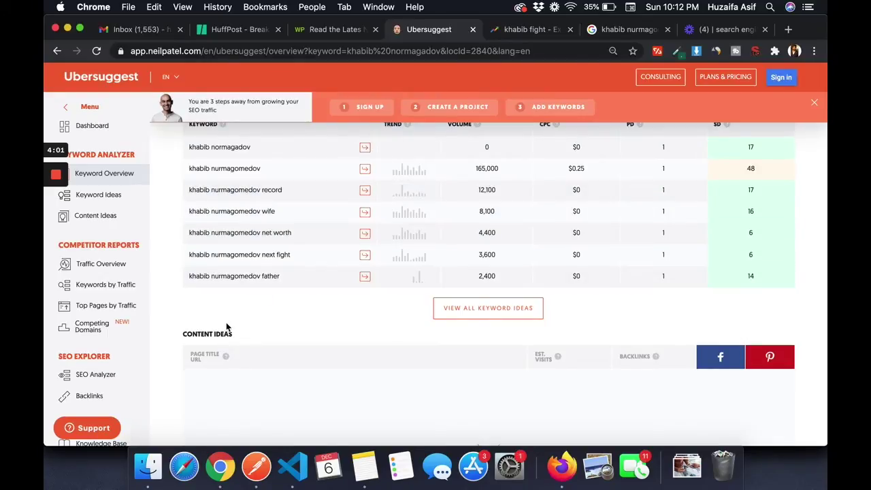
scroll(228, 330, up, 2)
- Open the full Keyword Ideas report for "khabib normagadov" and examine its suggestions and the Google SERP pages that rank
click(108, 196)
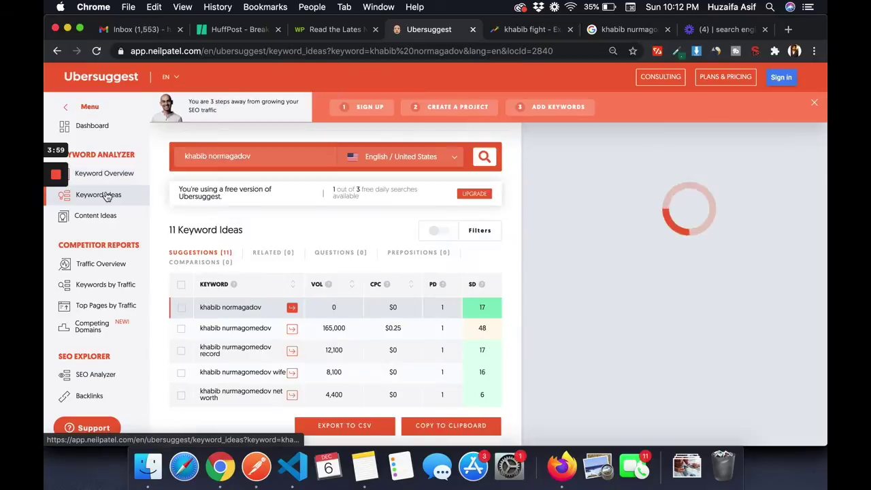
scroll(320, 367, down, 5)
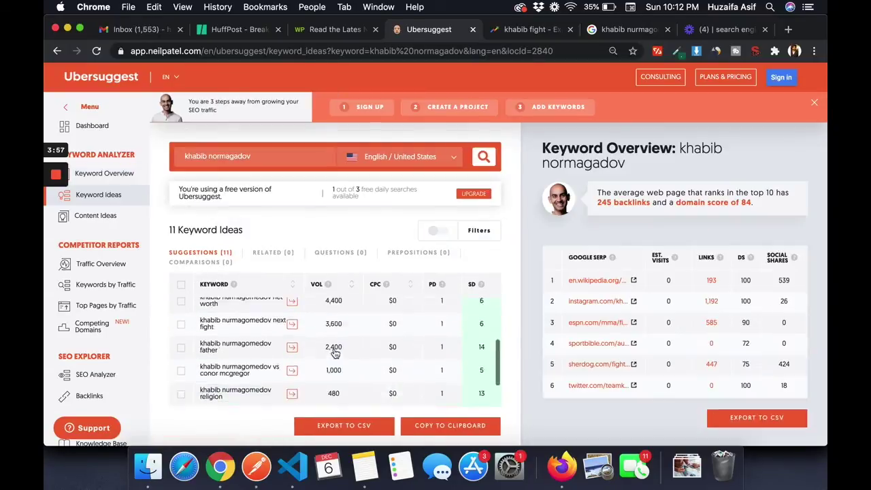
scroll(335, 353, up, 5)
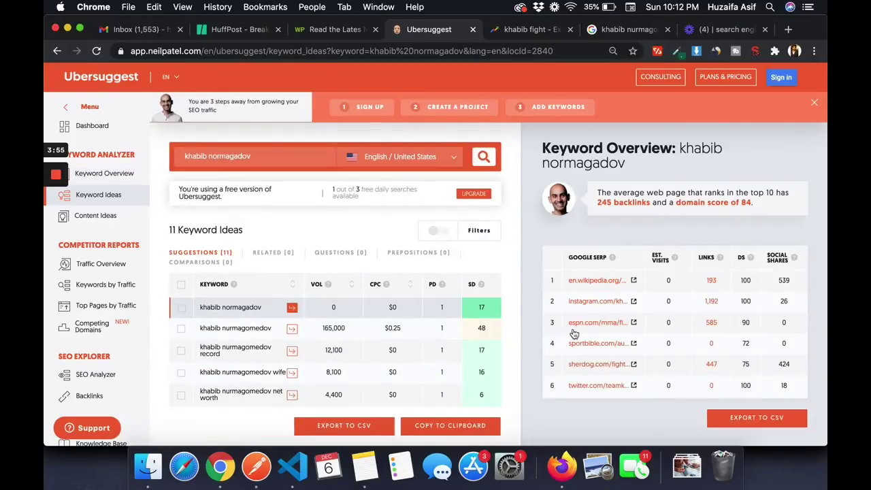
scroll(608, 354, down, 3)
scroll(680, 305, up, 3)
scroll(688, 326, down, 1)
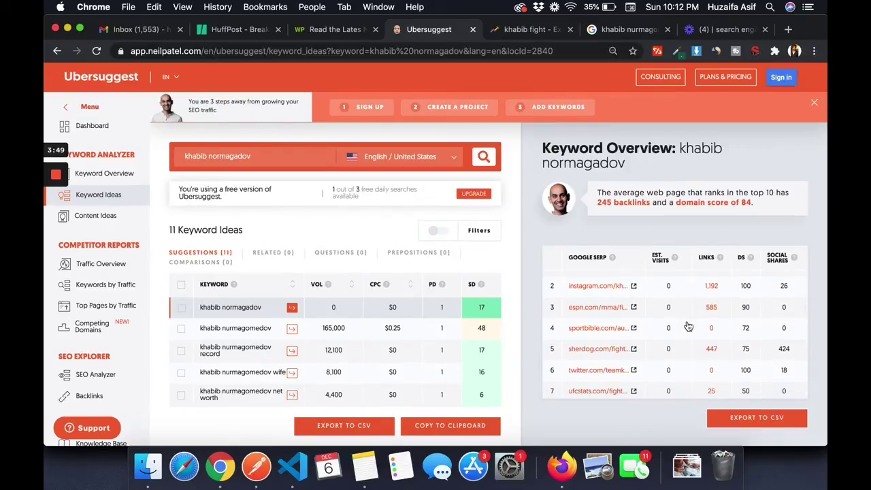
scroll(230, 339, down, 3)
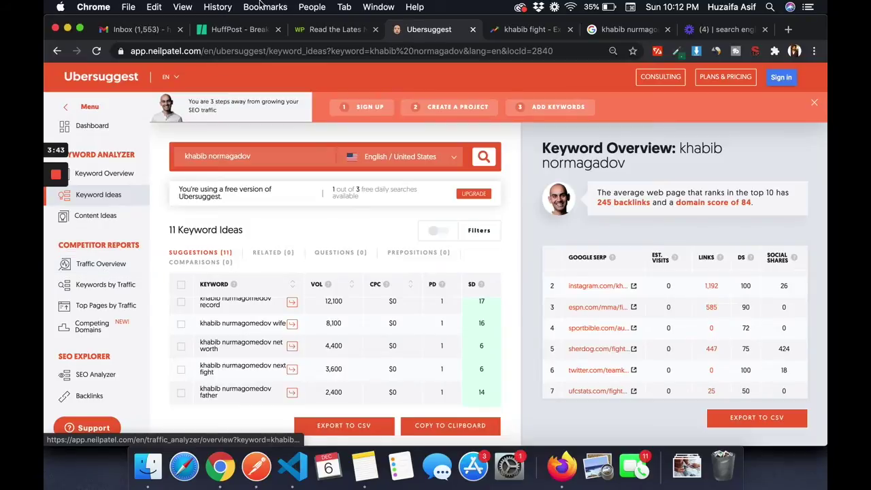
- Select the HuffPost site's web address, return to Ubersuggest and open the Traffic Overview report for huffpost.com
click(336, 32)
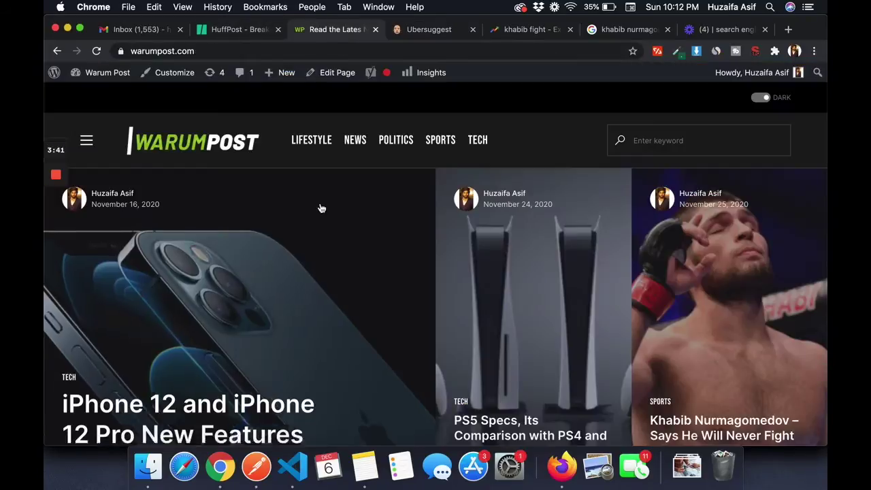
click(247, 34)
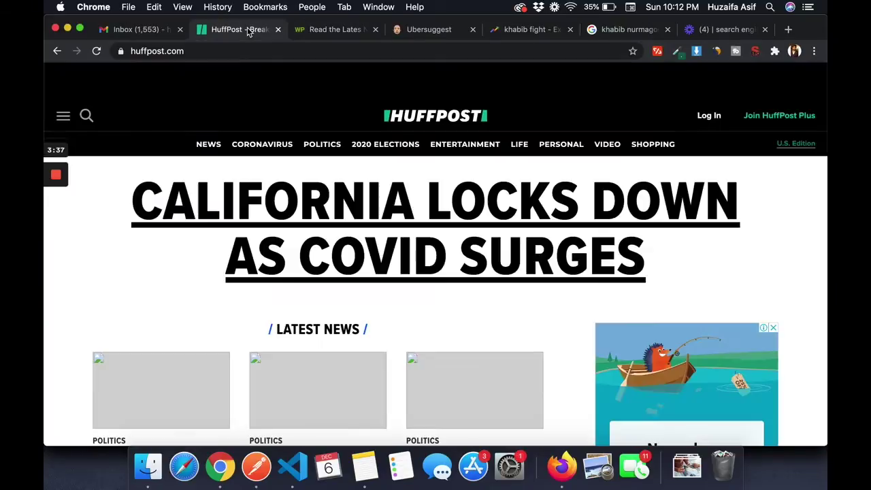
double_click(229, 50)
key(super+a)
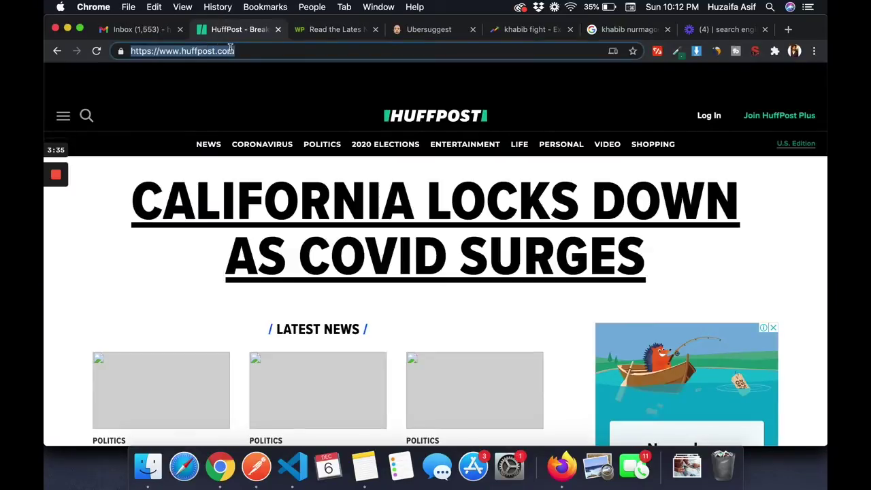
click(422, 36)
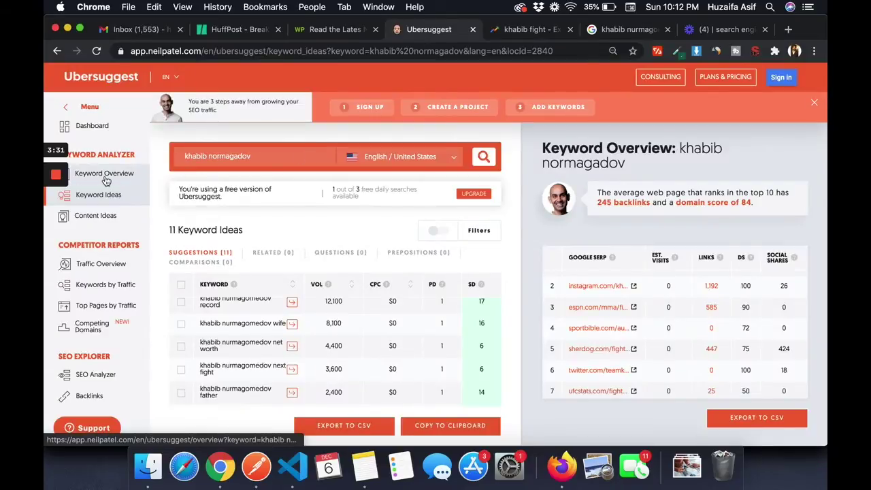
click(92, 264)
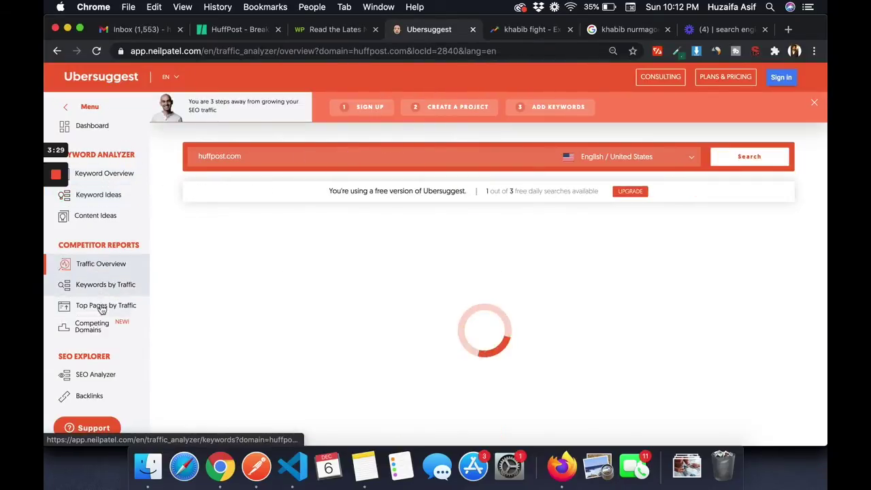
- Look over the available competitor reports and SEO tools, and reopen the Keyword Overview for "khabib normagadov"
scroll(97, 368, down, 1)
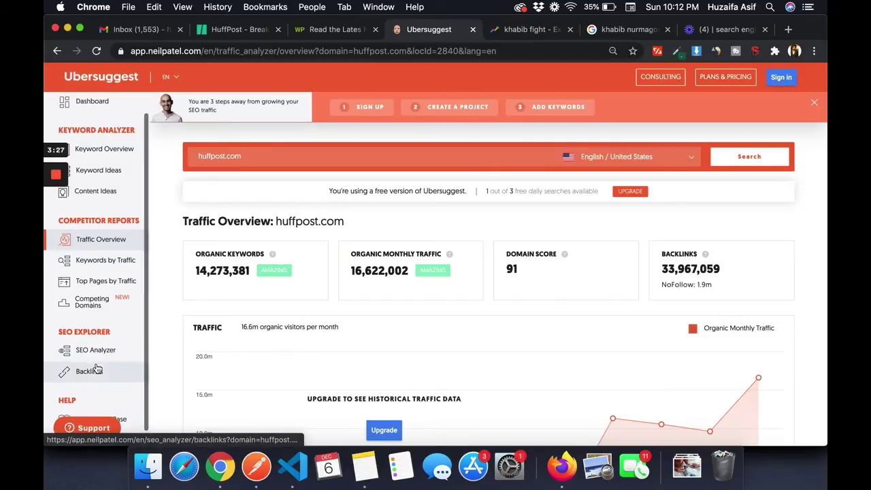
scroll(98, 313, down, 1)
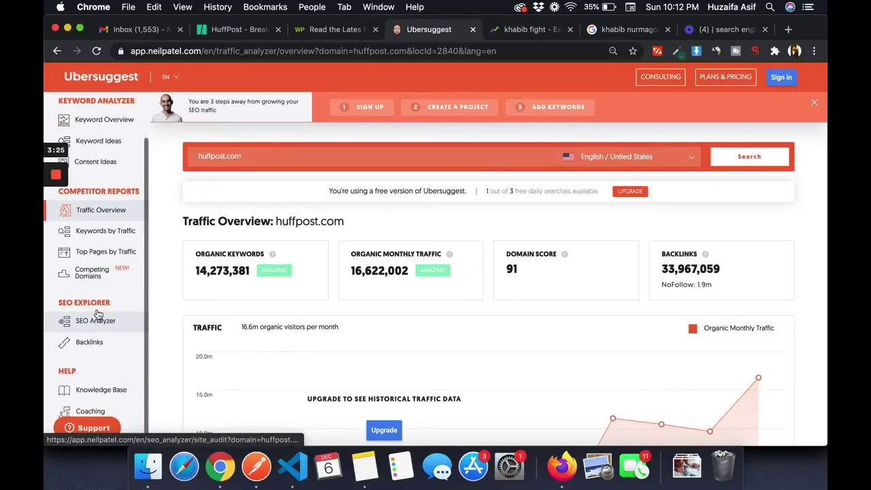
scroll(104, 282, up, 1)
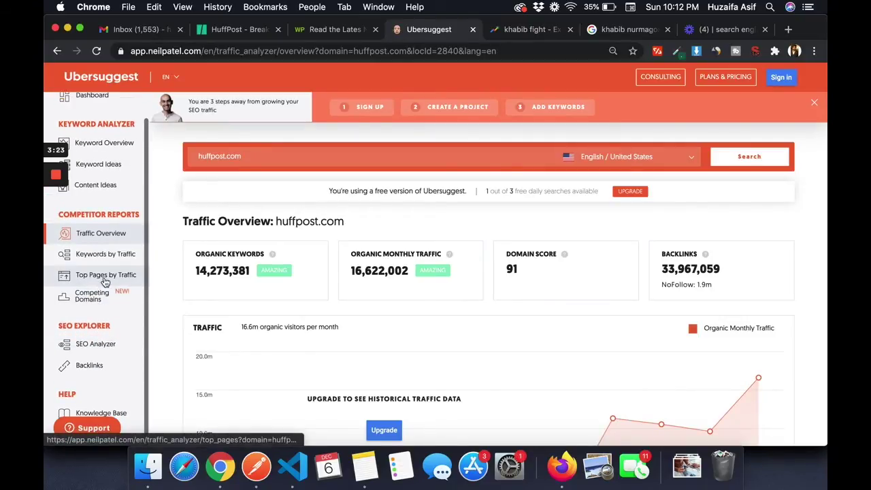
scroll(107, 280, up, 1)
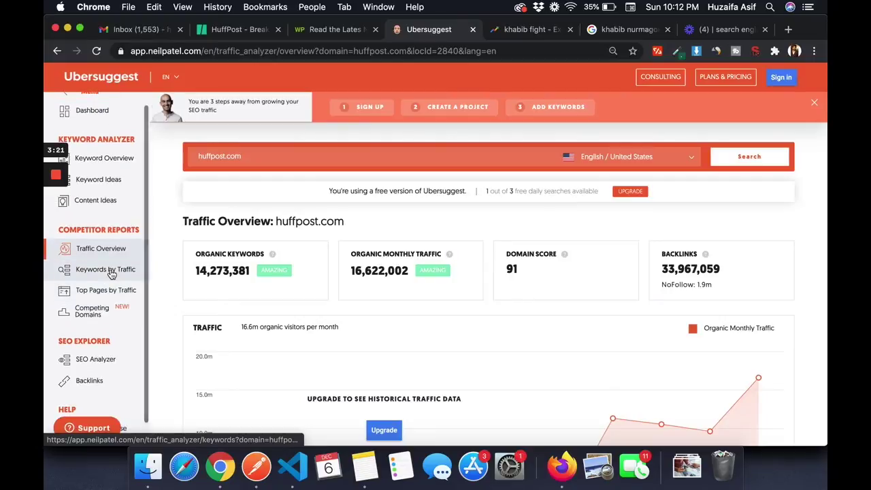
scroll(111, 274, up, 1)
click(122, 174)
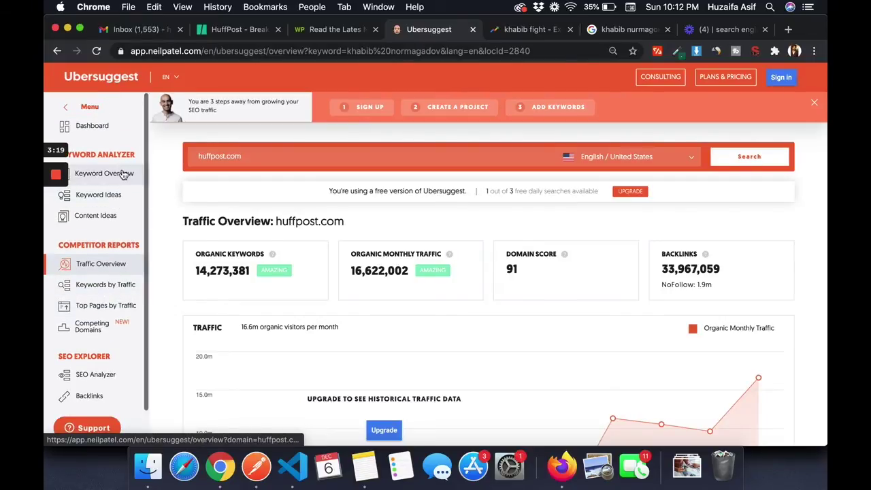
- Go back to the Traffic Overview report and run its search for huffpost.com in English / United States
click(107, 267)
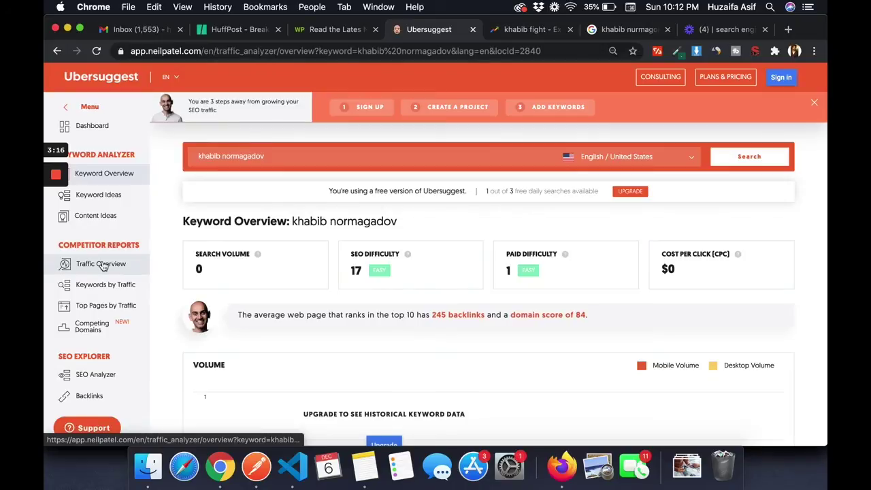
triple_click(250, 148)
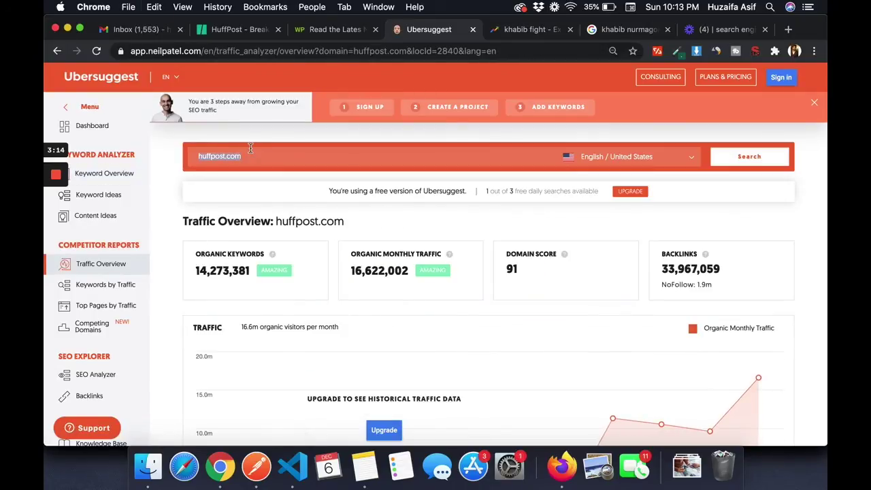
click(754, 156)
- Examine huffpost.com's traffic figures, top SEO pages with visits and backlinks, and top SEO keywords for the US
scroll(467, 237, down, 5)
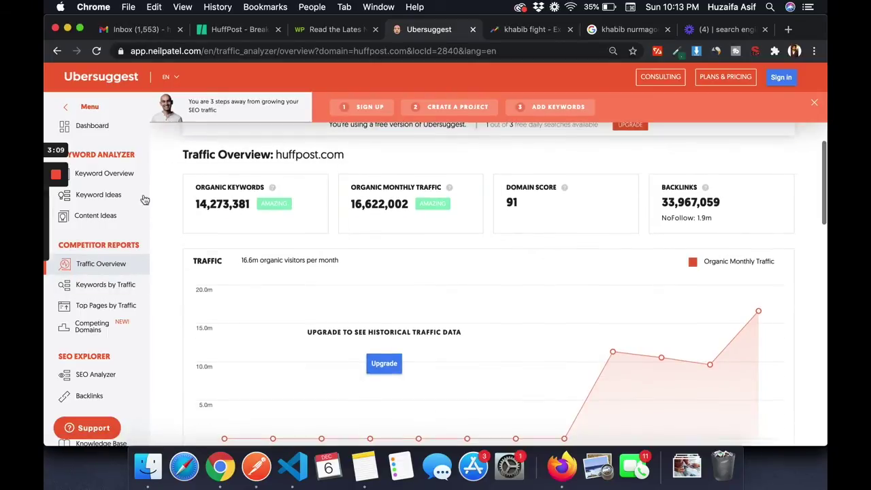
scroll(248, 255, down, 10)
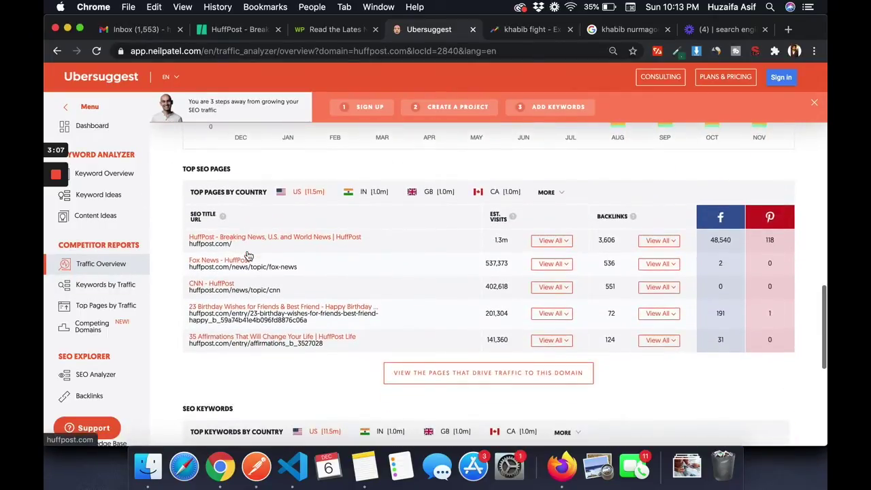
scroll(319, 244, down, 1)
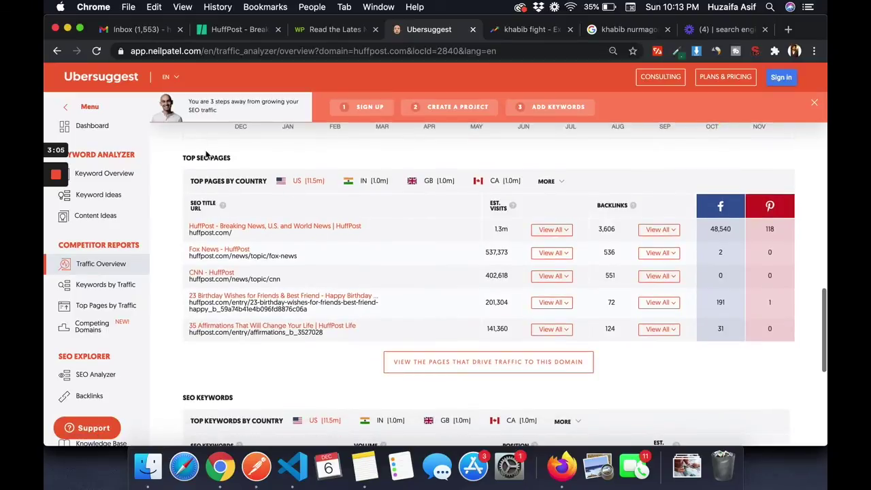
scroll(325, 305, down, 1)
scroll(279, 314, down, 1)
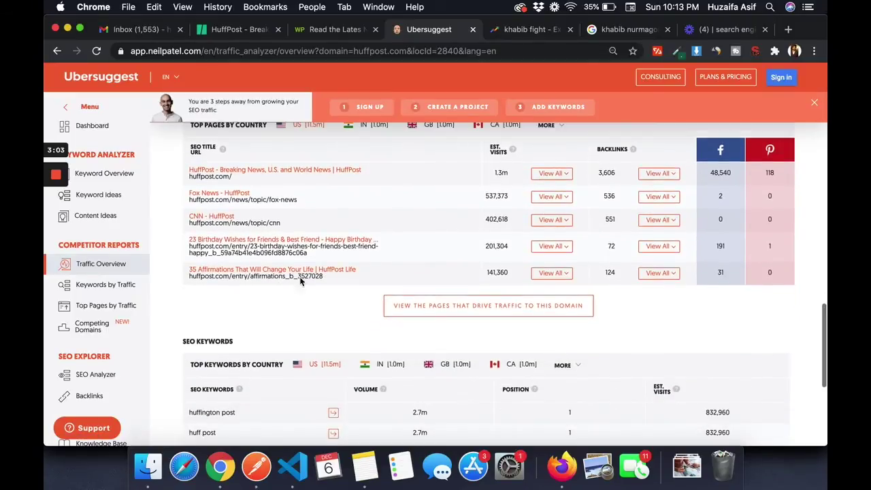
scroll(347, 197, down, 1)
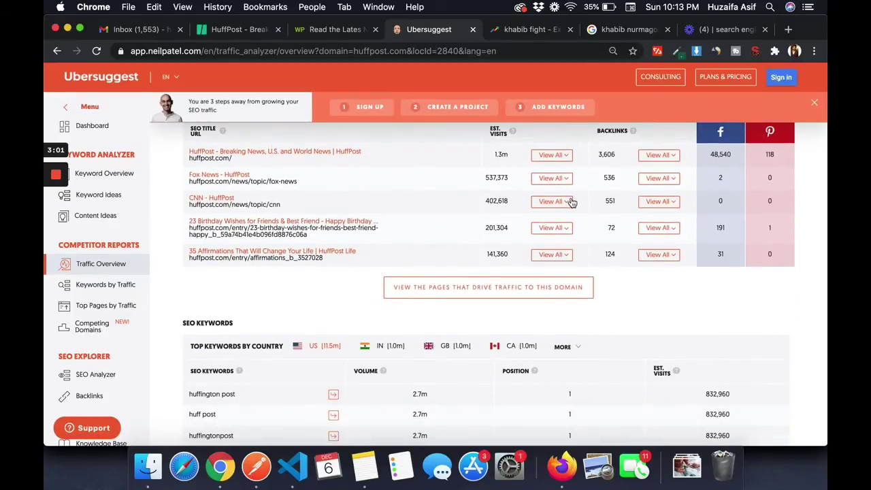
scroll(572, 202, down, 4)
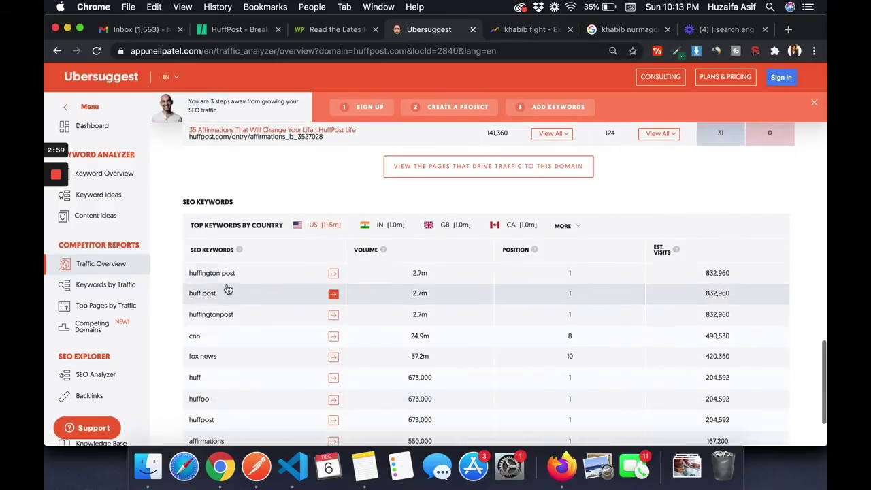
scroll(204, 299, down, 1)
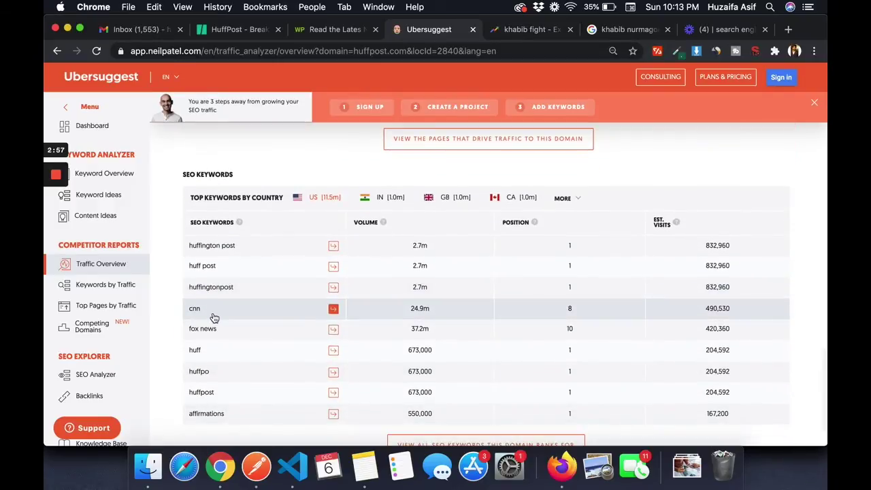
- Open the full list of SEO keywords that huffpost.com ranks for and look through its US entries
scroll(213, 318, down, 2)
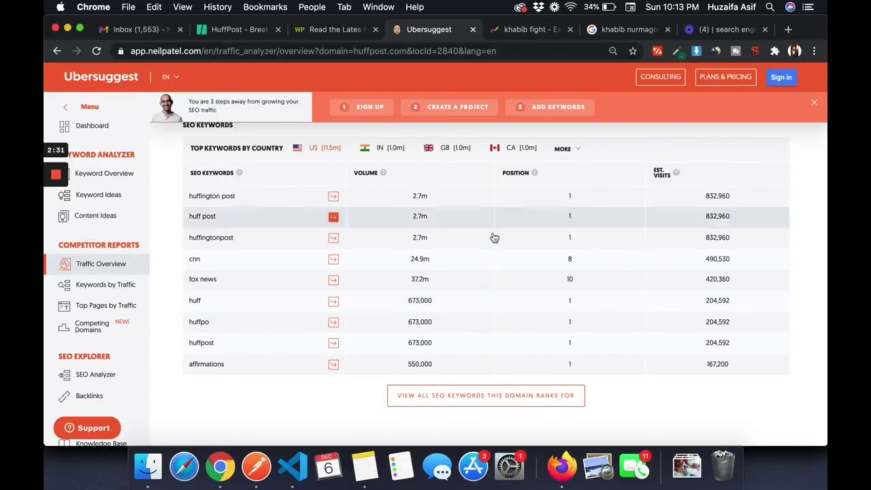
click(429, 407)
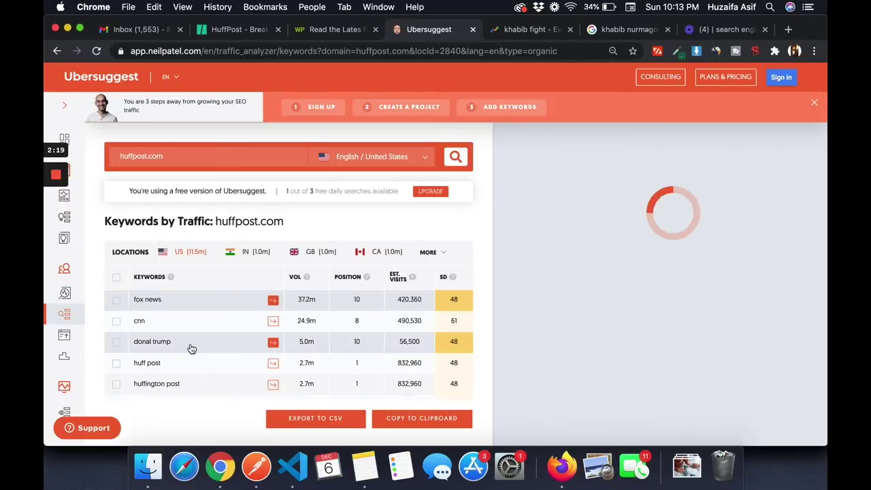
scroll(192, 347, down, 1)
scroll(187, 337, up, 1)
scroll(160, 351, down, 1)
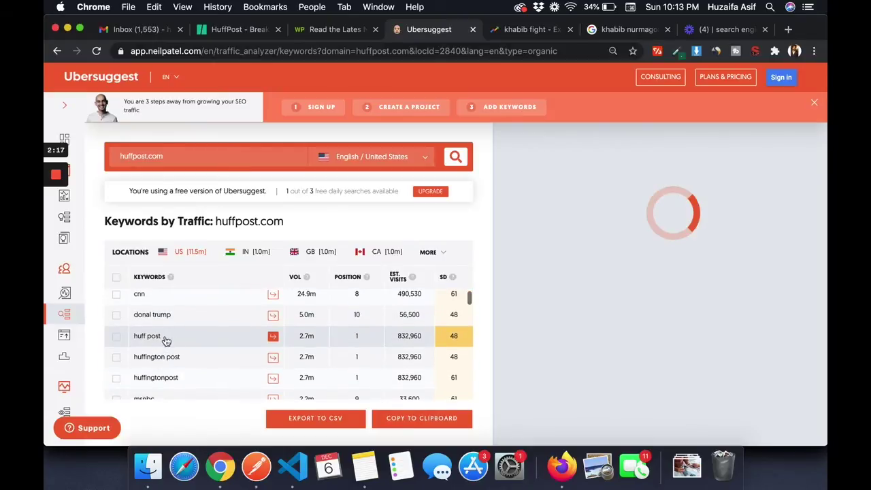
scroll(192, 348, down, 5)
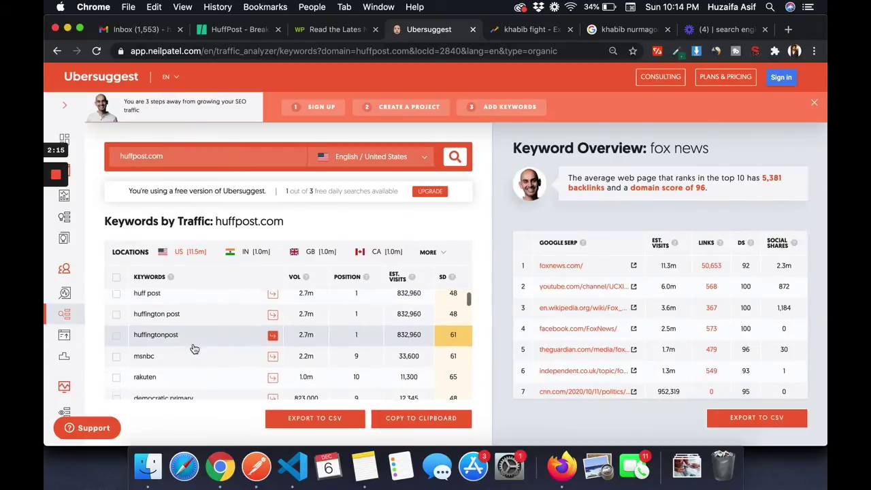
scroll(193, 349, down, 4)
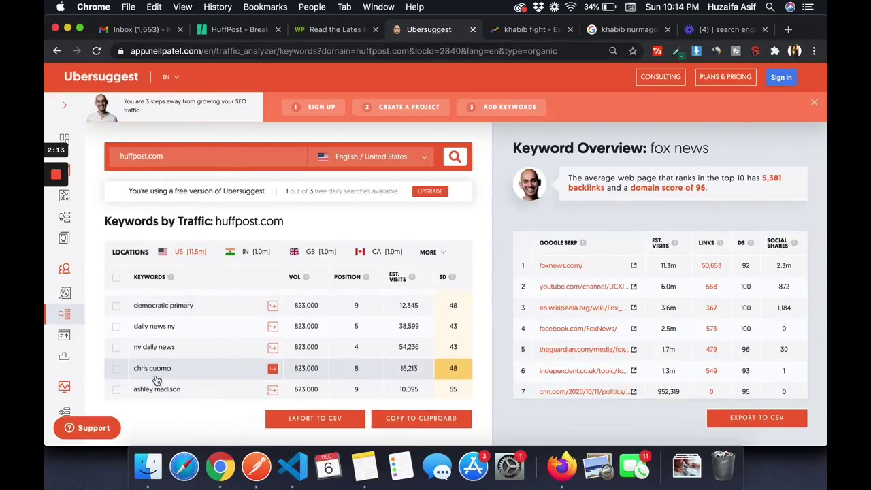
scroll(172, 389, down, 2)
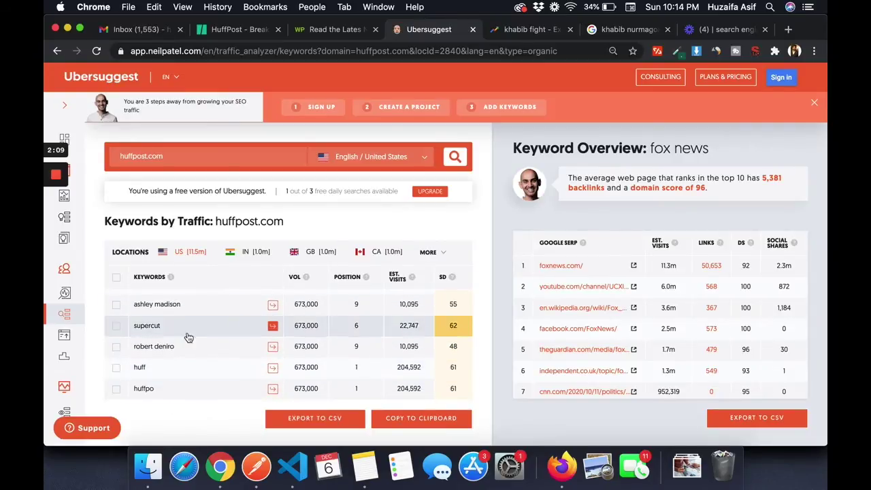
scroll(190, 309, down, 1)
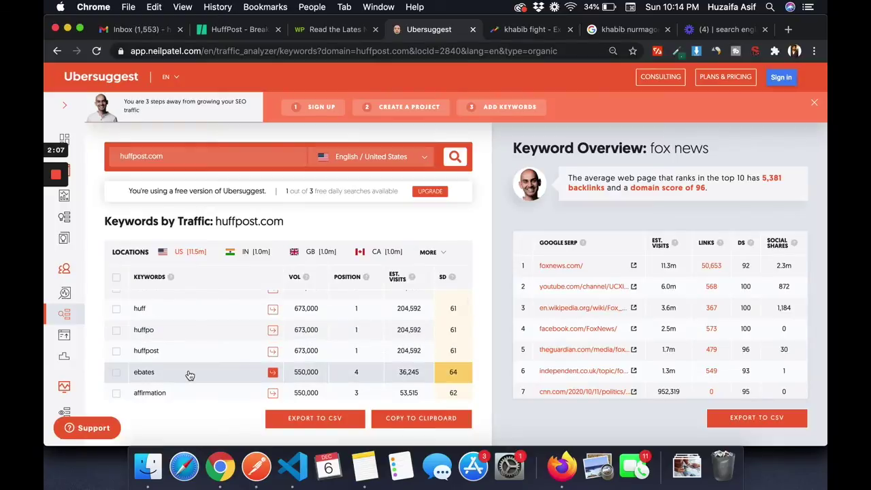
scroll(189, 376, down, 3)
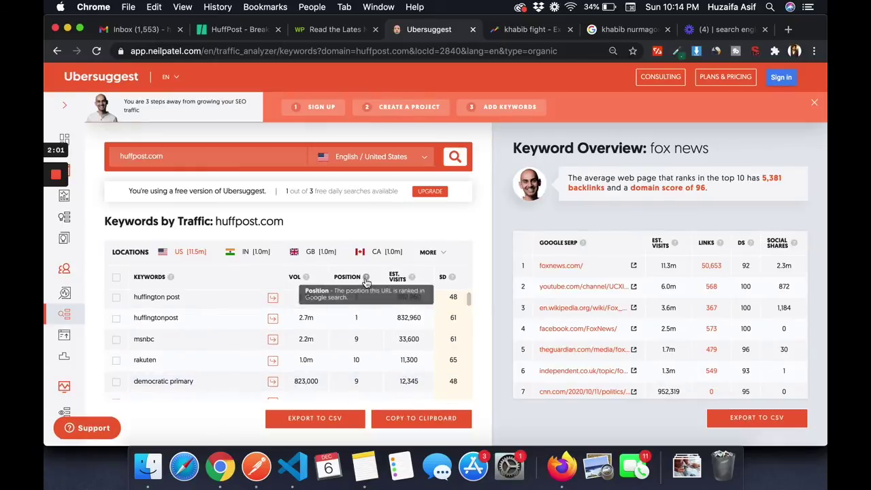
- Compare search volume, Google ranking position and estimated visits for huffpost.com's highest-volume US keywords
scroll(359, 319, up, 2)
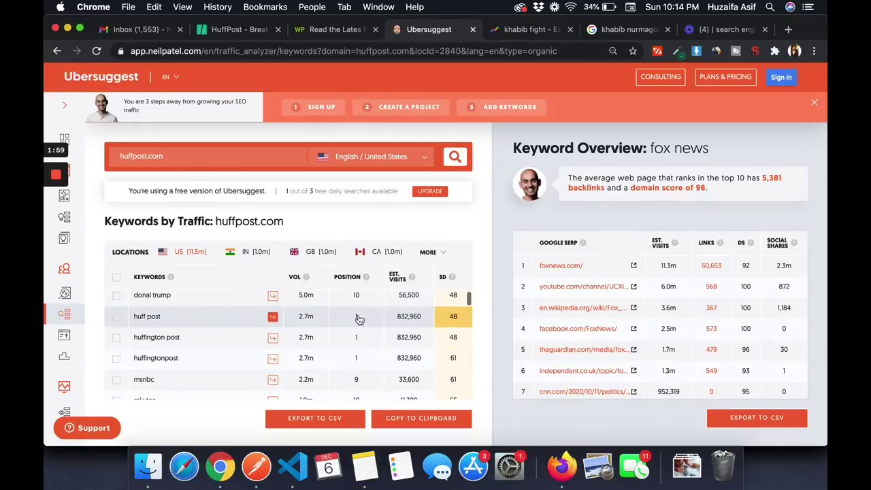
scroll(161, 314, up, 2)
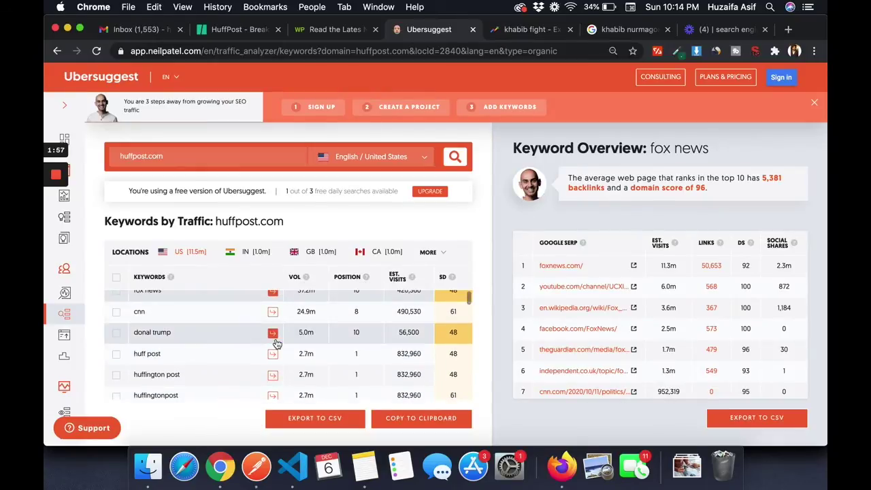
scroll(354, 297, up, 1)
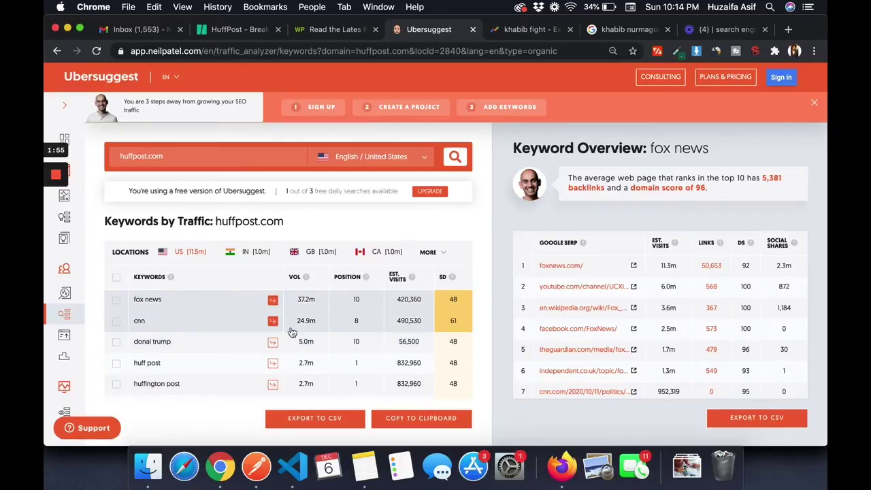
scroll(359, 303, down, 1)
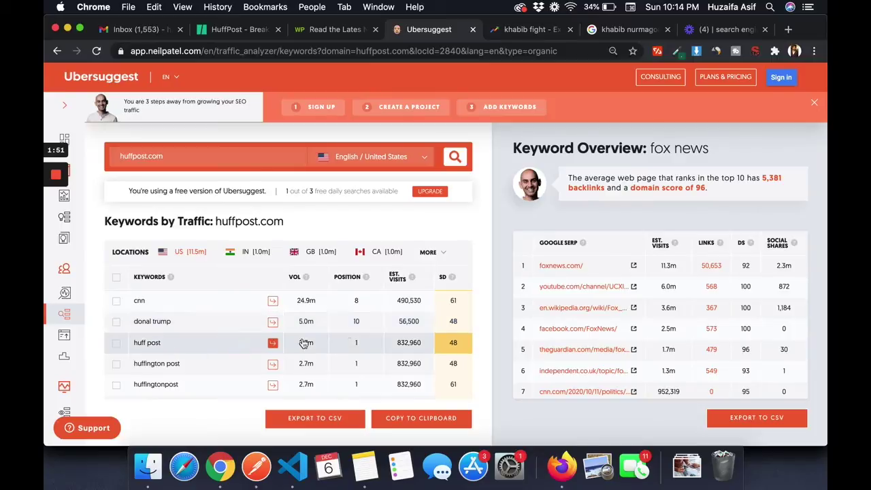
scroll(357, 309, down, 1)
scroll(358, 320, up, 1)
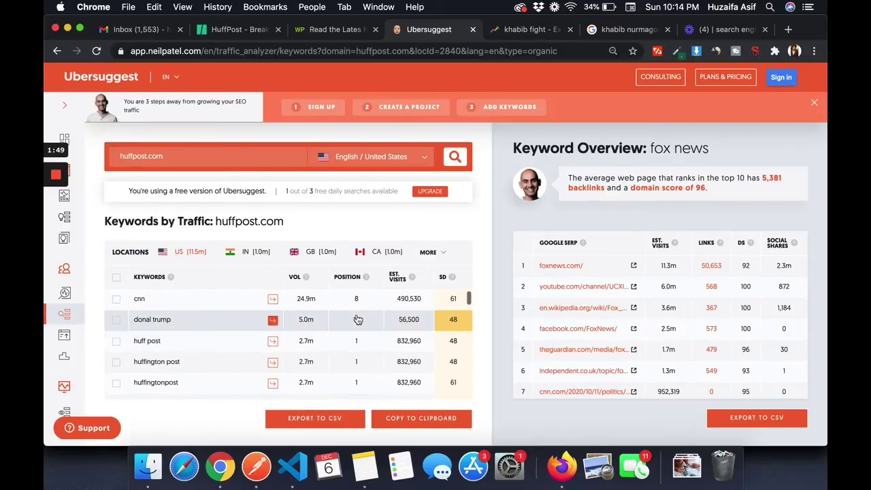
scroll(359, 347, down, 2)
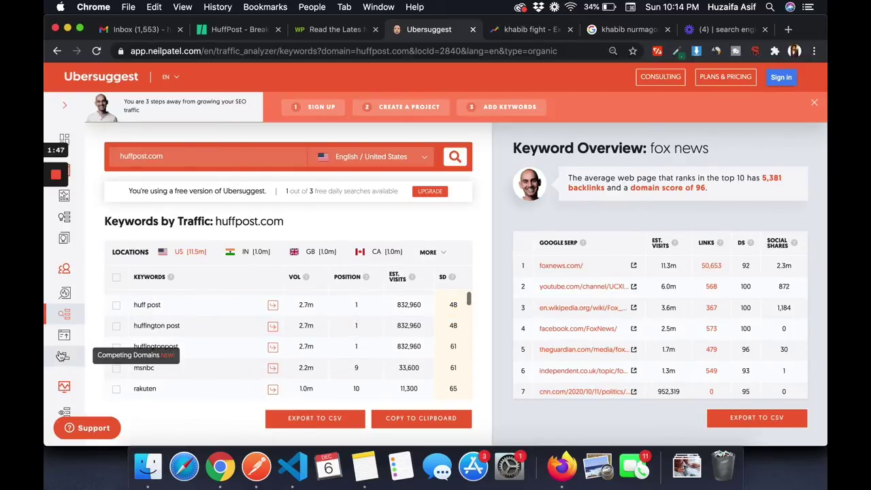
scroll(62, 356, down, 2)
scroll(197, 369, down, 4)
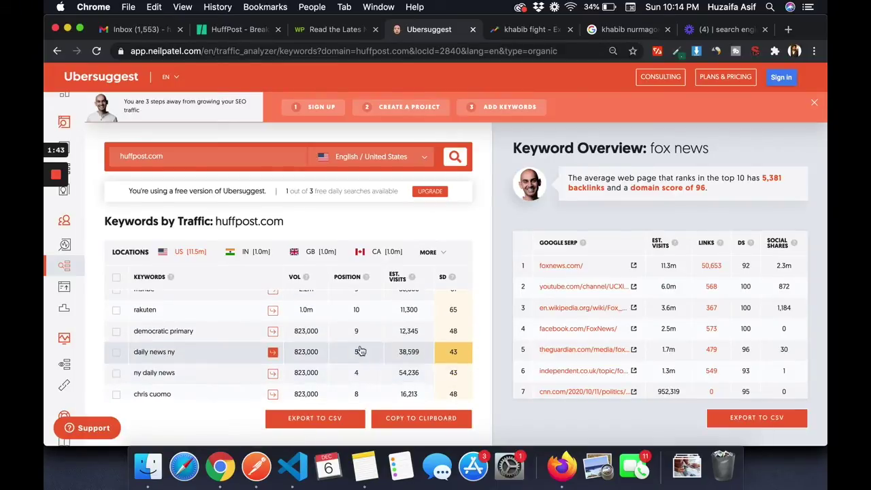
scroll(360, 352, down, 1)
scroll(360, 352, up, 6)
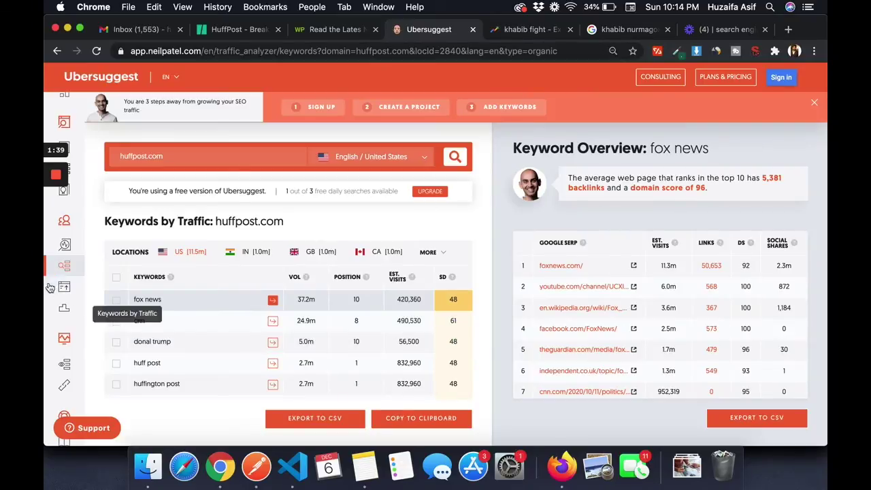
mouse_move(68, 269)
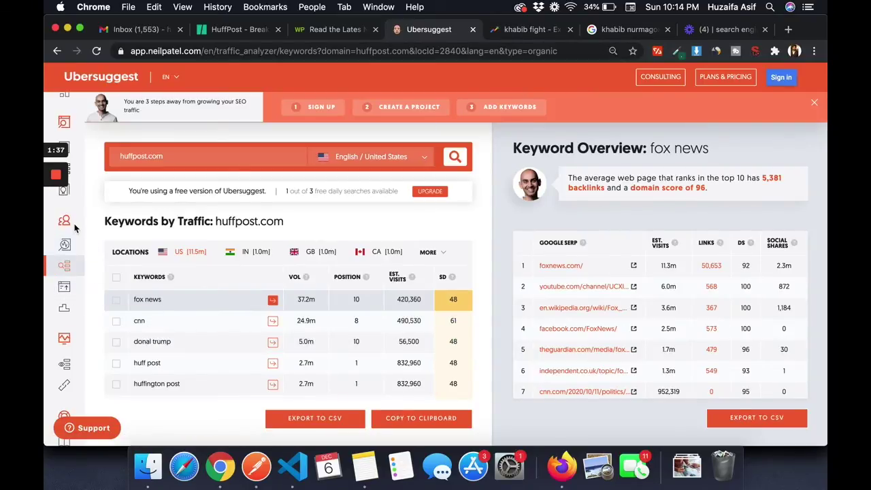
- Review the projects dashboard and the Keyword Overview, Keyword Ideas and Content Ideas reports for "khabib normagadov"
scroll(68, 225, up, 1)
click(64, 111)
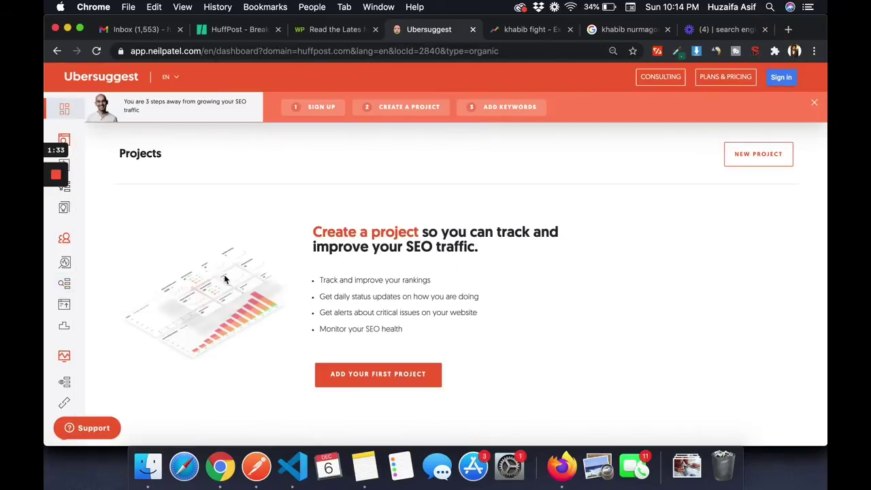
click(73, 170)
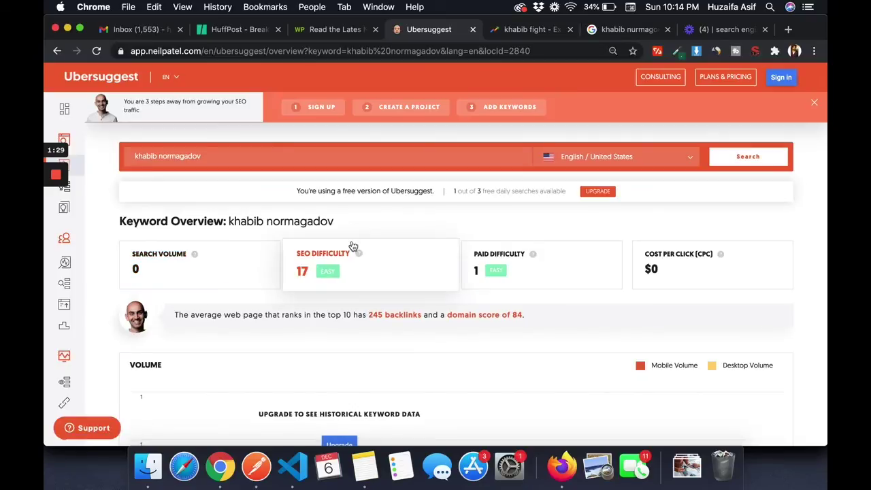
click(62, 198)
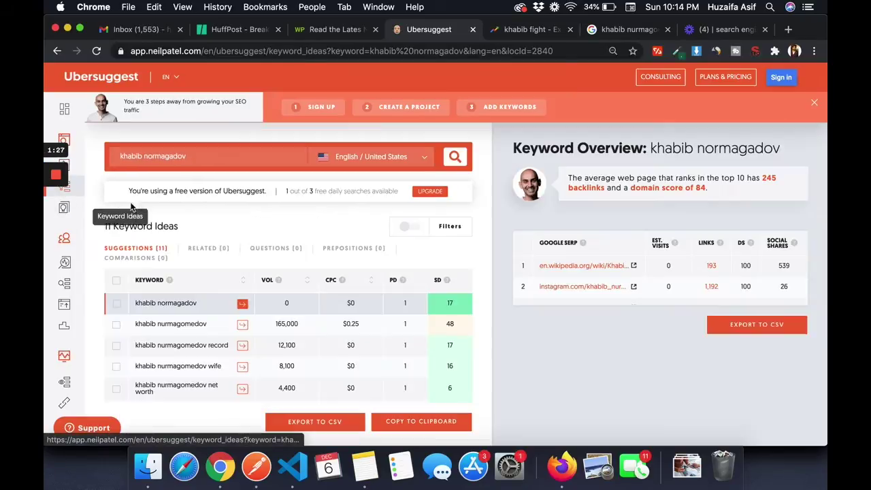
click(65, 208)
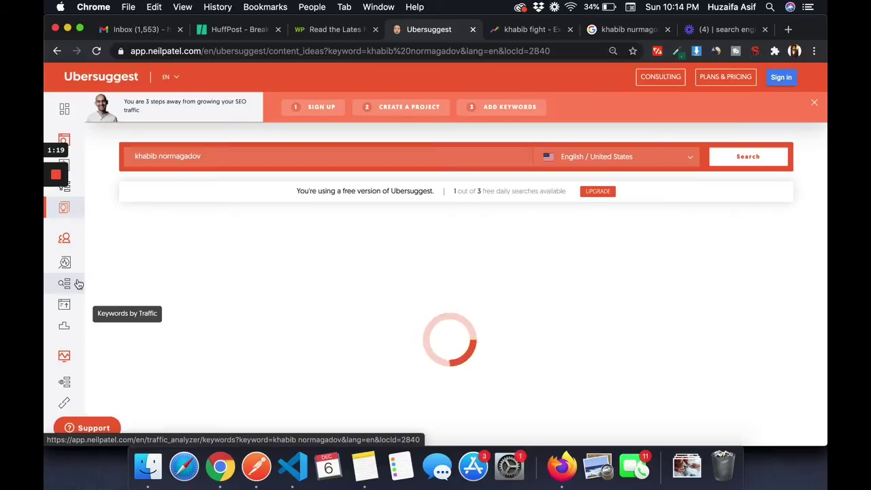
- Review huffpost.com's Traffic Overview, Keywords by Traffic and Top Pages by Traffic reports, looking over the top US pages
click(66, 265)
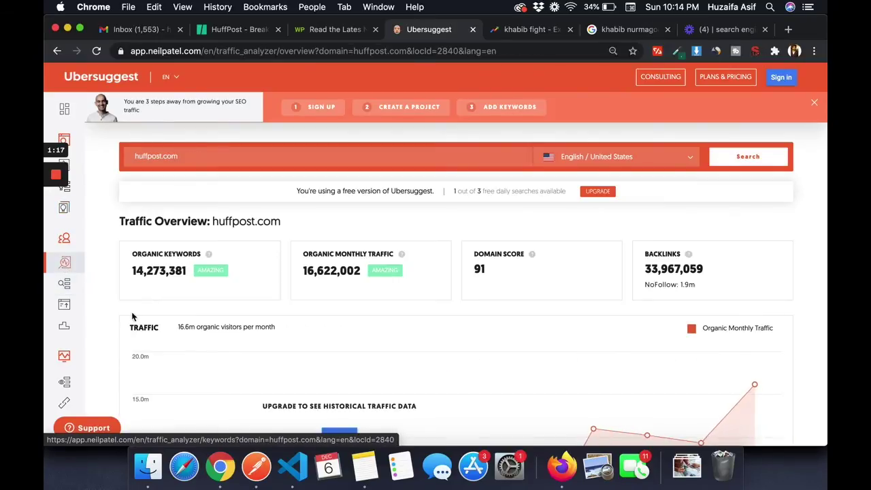
click(71, 289)
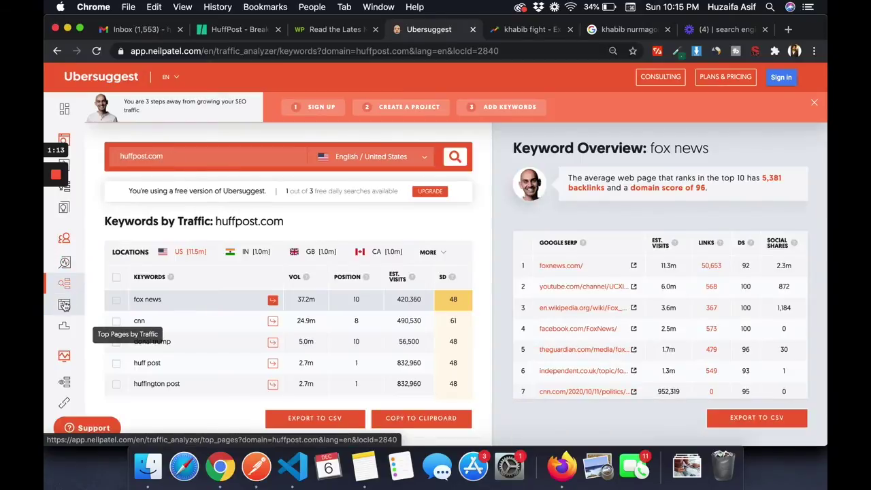
click(65, 312)
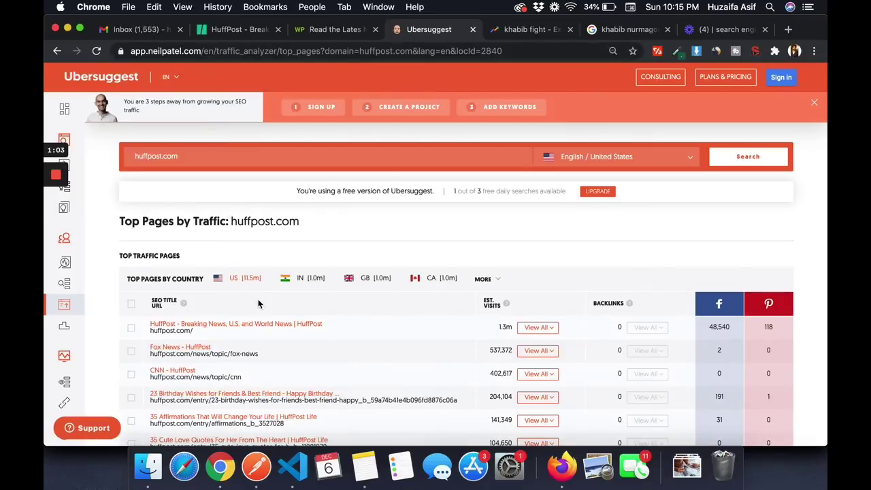
scroll(258, 304, down, 3)
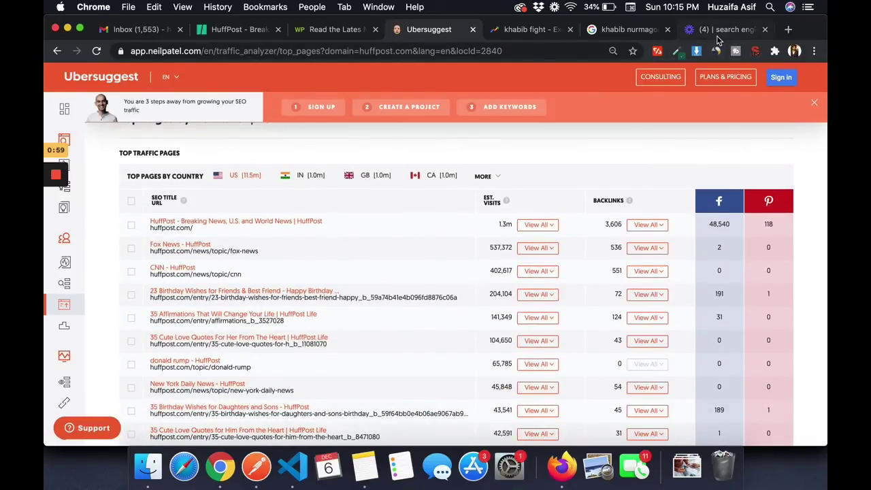
- Search Google for "keyword surfer" in a new tab and open the Keyword Surfer extension's Chrome Web Store page
click(788, 29)
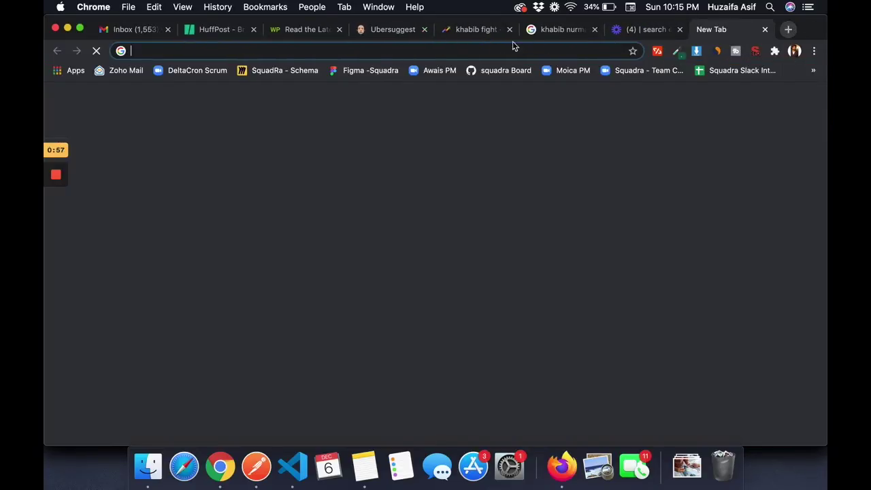
text(key)
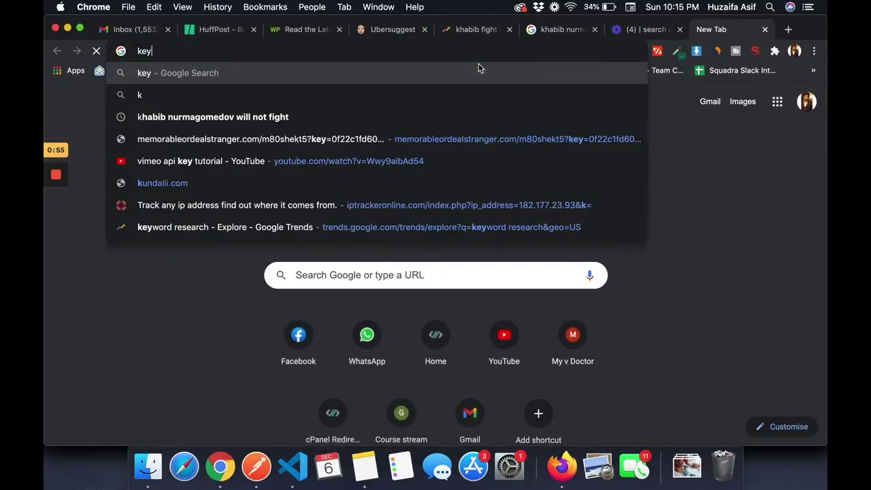
text(word w)
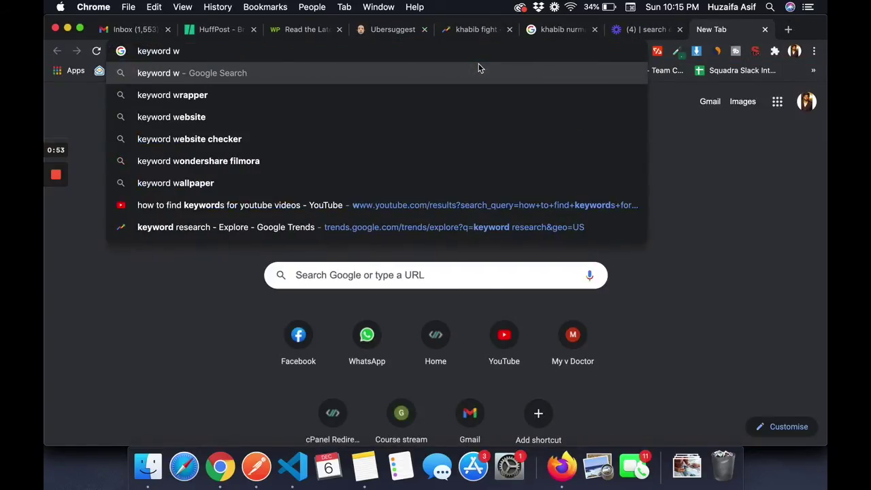
key(BackSpace)
text(surfe)
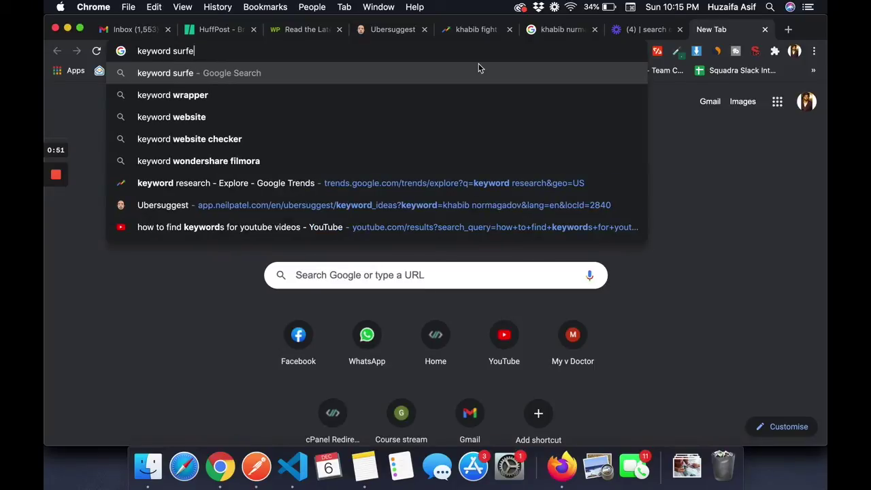
text(r)
key(Return)
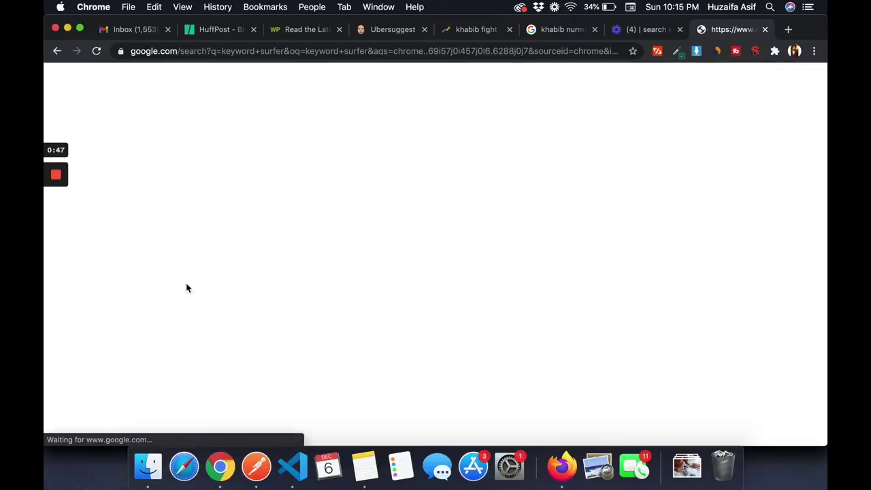
scroll(240, 308, down, 1)
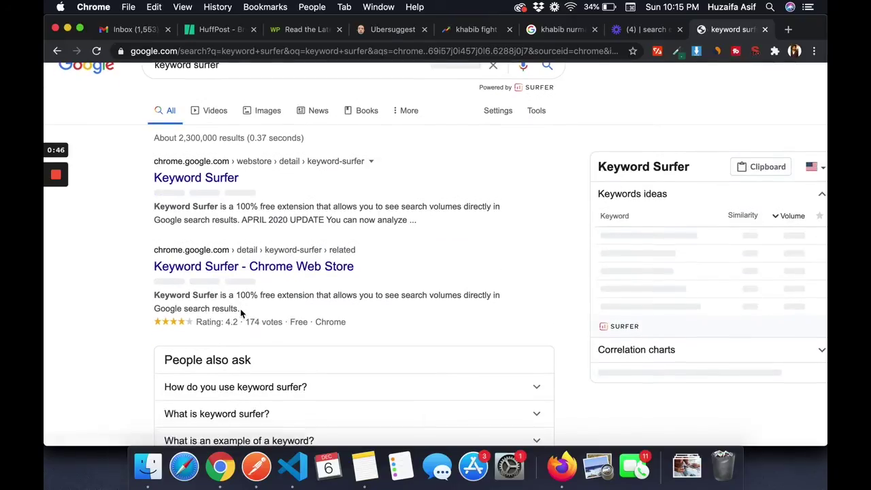
click(197, 180)
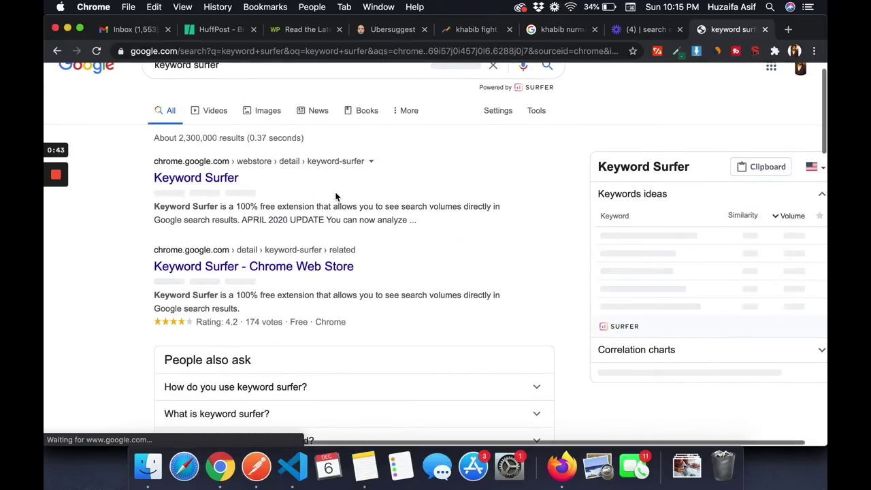
- Revisit the Google Trends and Ubersuggest pages and return to the Keyword Surfer store page
click(460, 29)
click(373, 36)
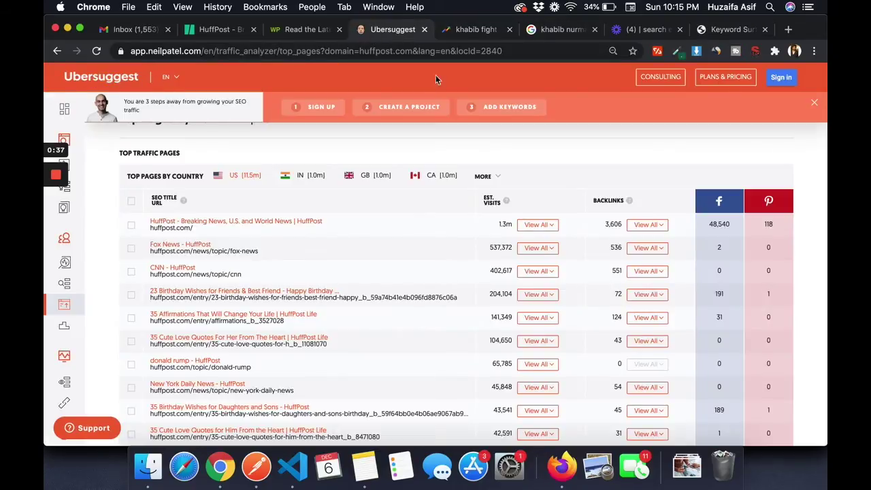
click(688, 34)
click(711, 38)
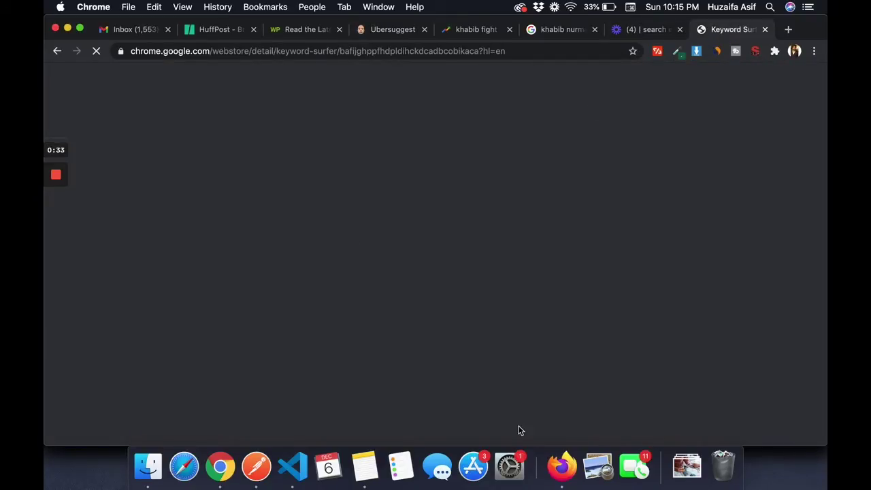
- Switch to Firefox to view the YouTube results and keyword data for "iphone 12"
click(563, 469)
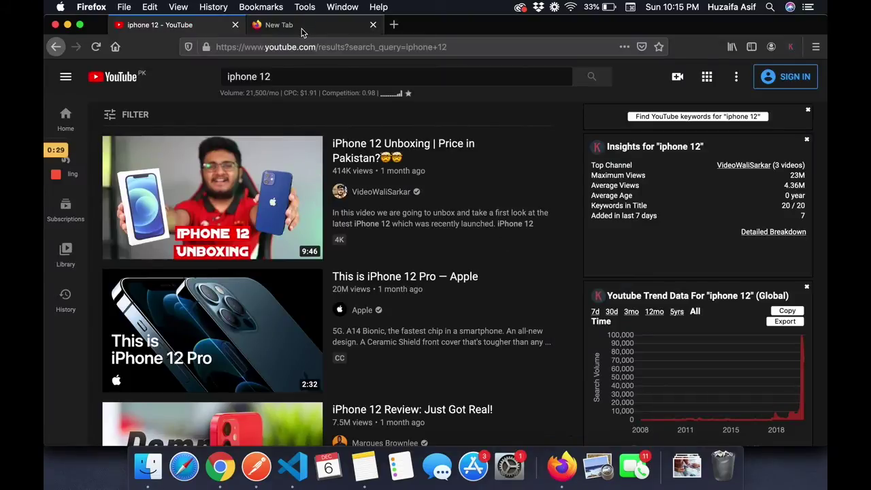
click(277, 75)
key(super+a)
key(BackSpace)
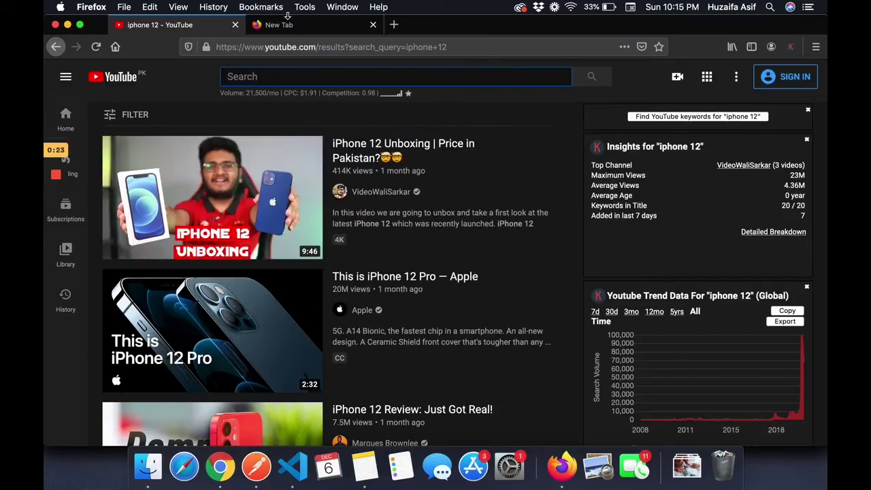
- Search Google for "ps5" in the empty Firefox tab and close the search suggestions
click(286, 23)
click(297, 92)
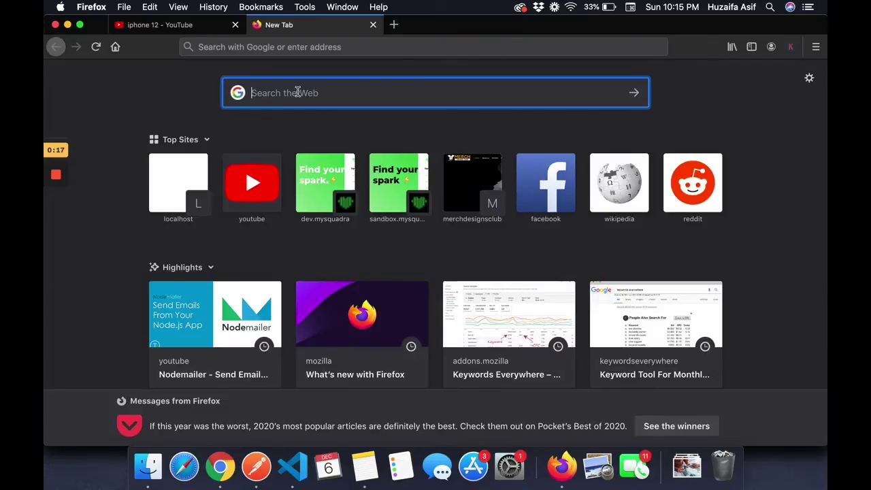
text(ps5)
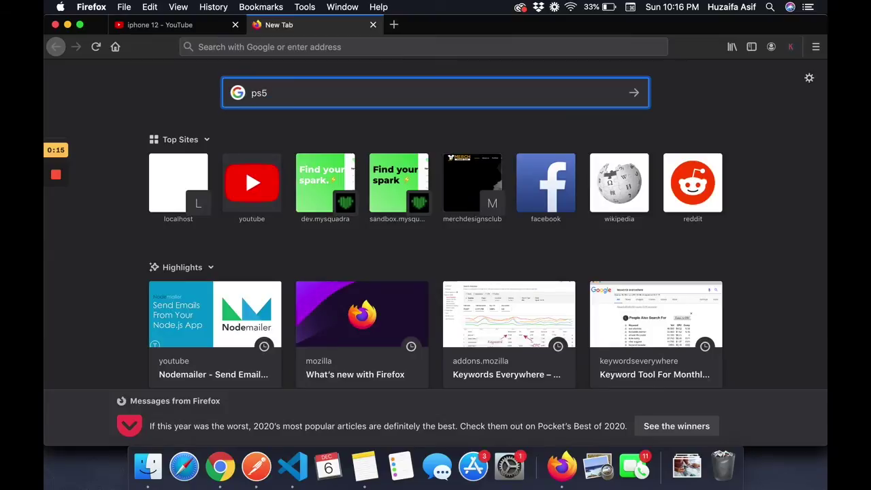
key(Return)
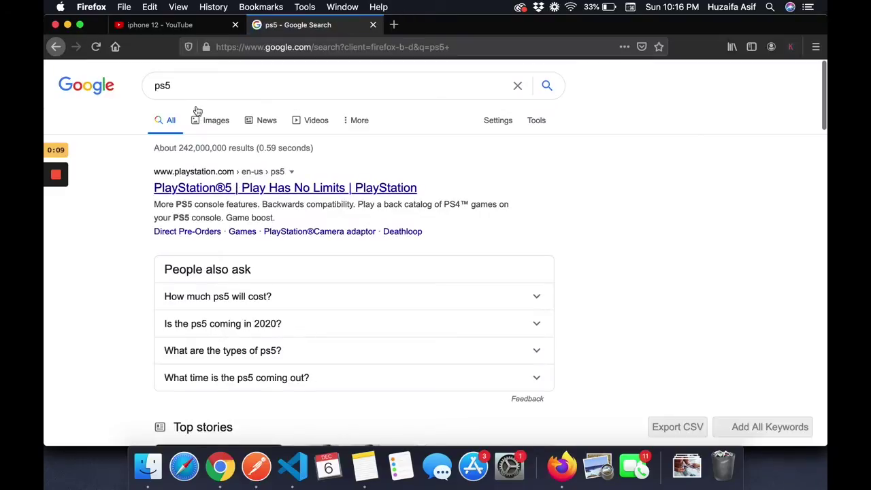
click(196, 87)
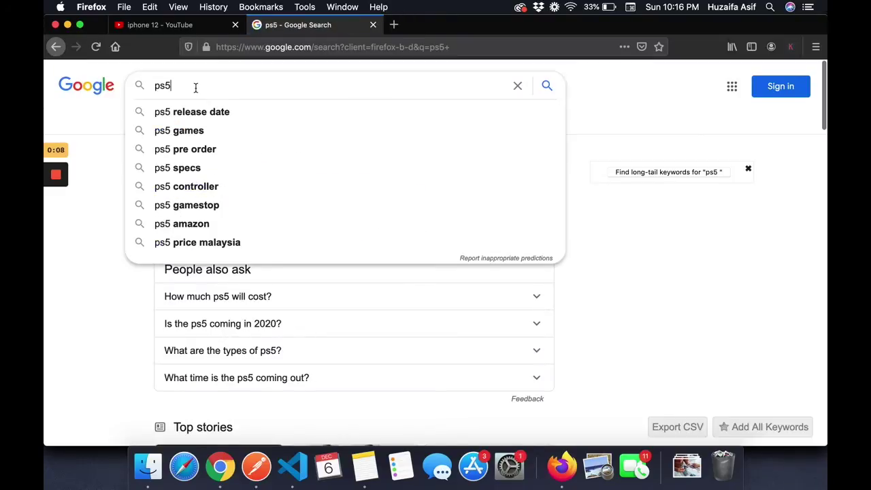
click(112, 113)
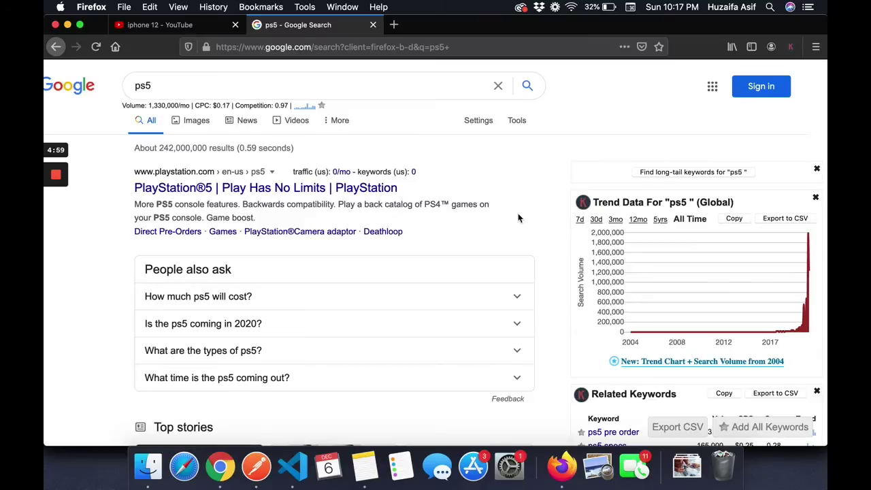
- Examine the "ps5" search volume, CPC and competition, the trend chart and the Related Keywords table
scroll(517, 218, left, 1)
scroll(517, 218, down, 3)
scroll(517, 218, up, 3)
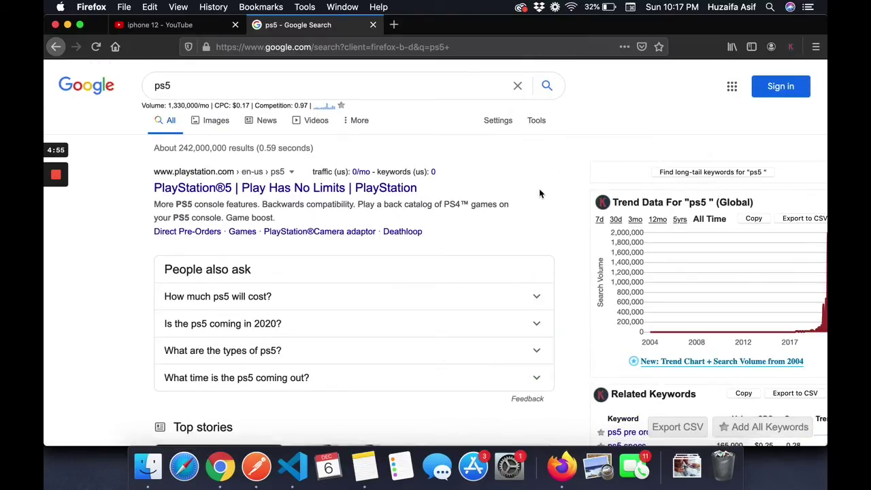
scroll(539, 194, right, 1)
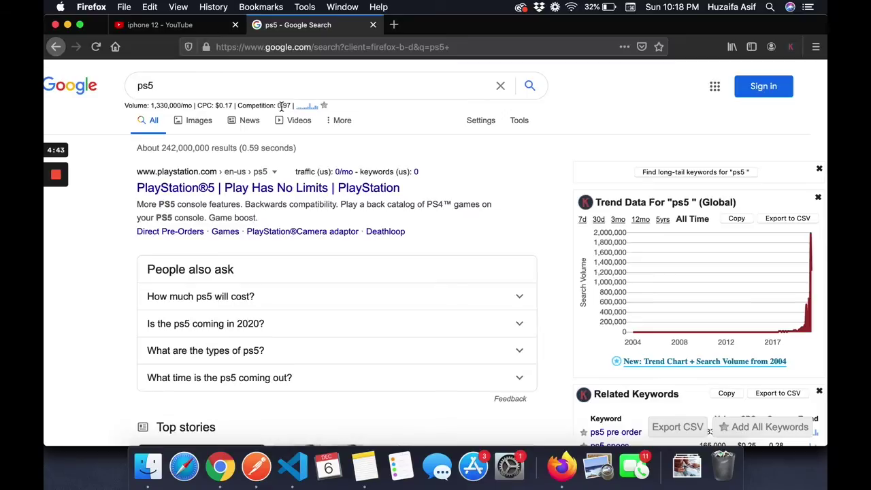
scroll(282, 109, down, 5)
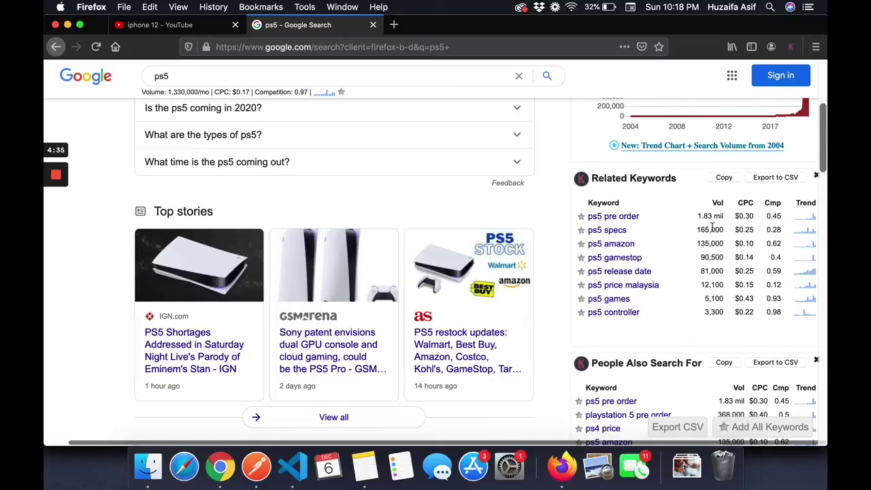
scroll(712, 228, down, 1)
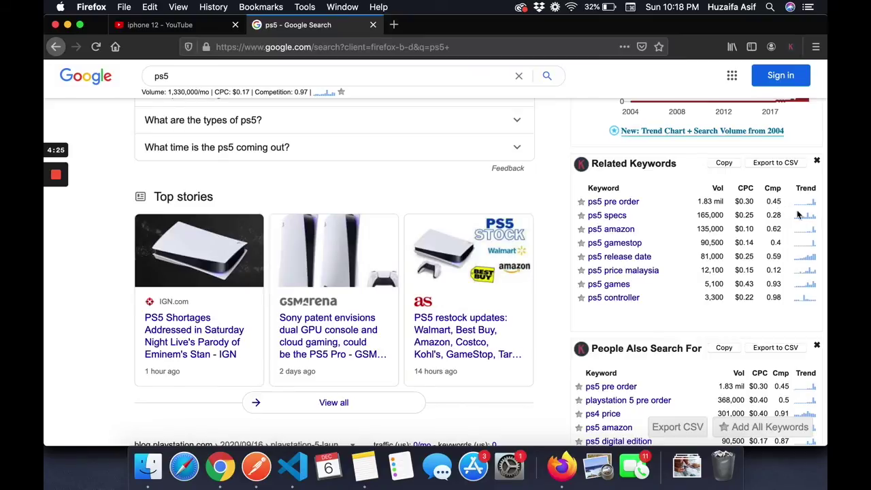
scroll(813, 222, down, 1)
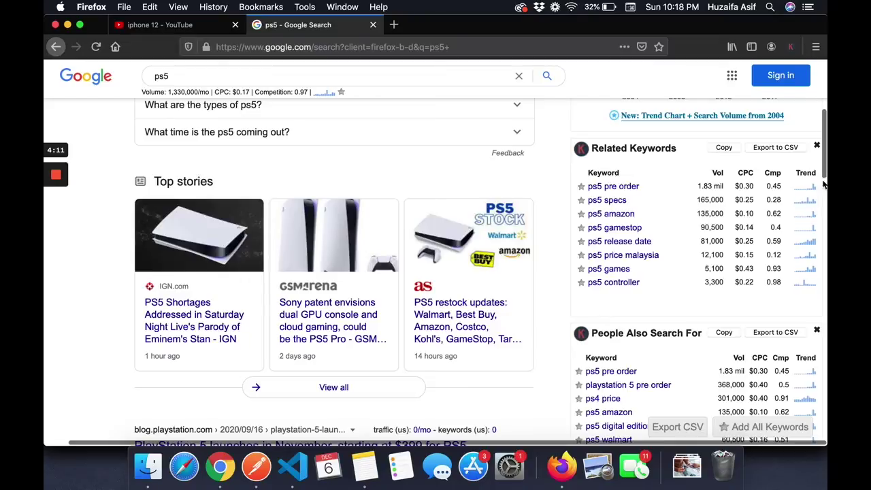
scroll(769, 197, down, 1)
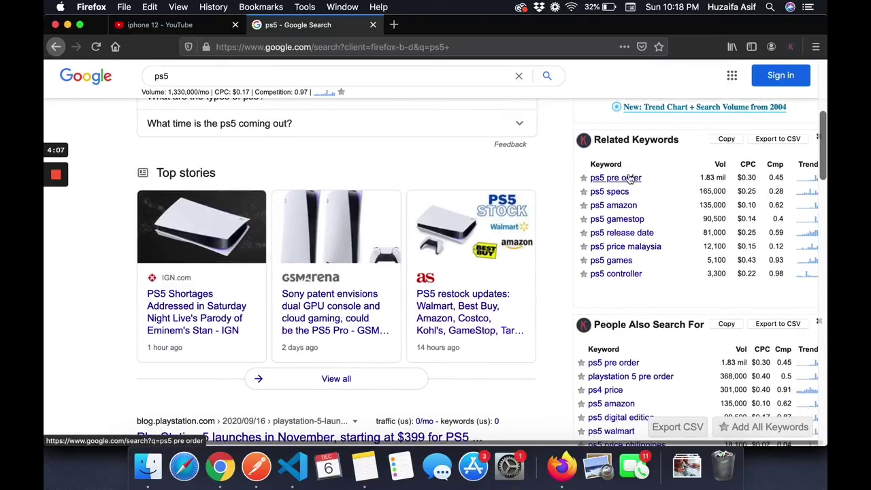
scroll(710, 214, down, 1)
scroll(709, 214, down, 2)
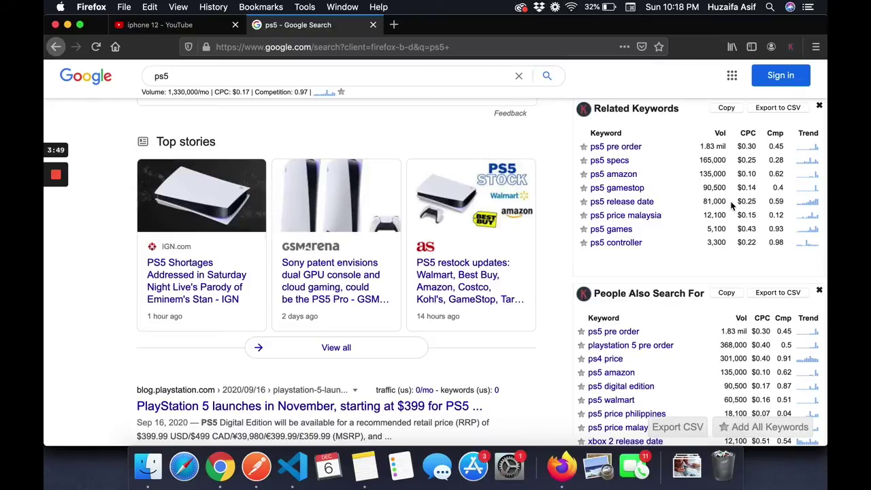
scroll(732, 205, down, 3)
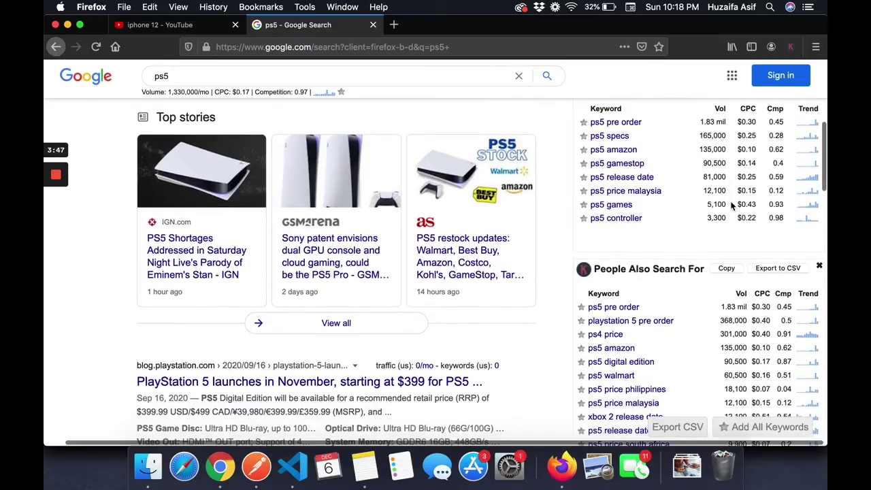
- Look through the People Also Search For and Long-Tail Keywords tables for "ps5", comparing volume, CPC and competition
scroll(732, 206, right, 1)
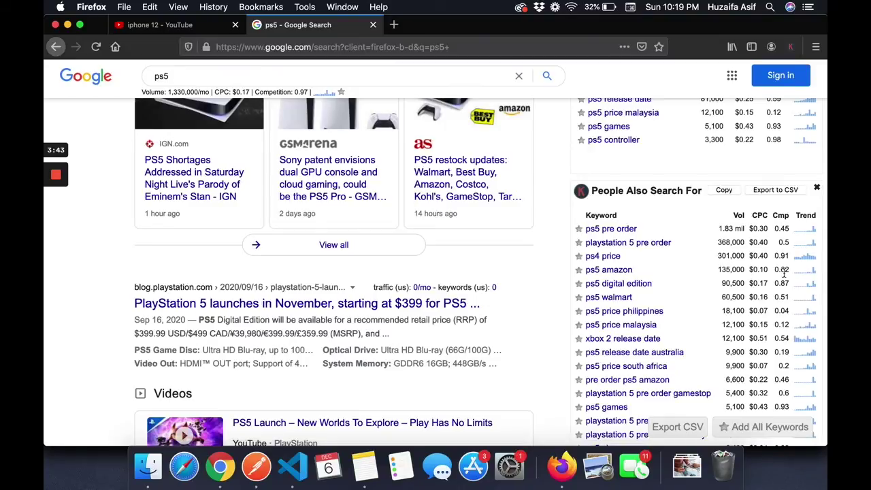
scroll(738, 288, down, 3)
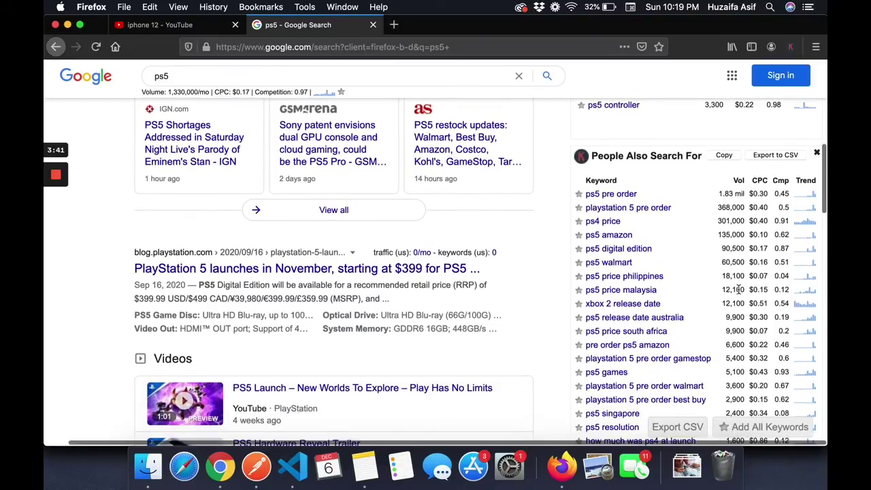
scroll(774, 236, right, 1)
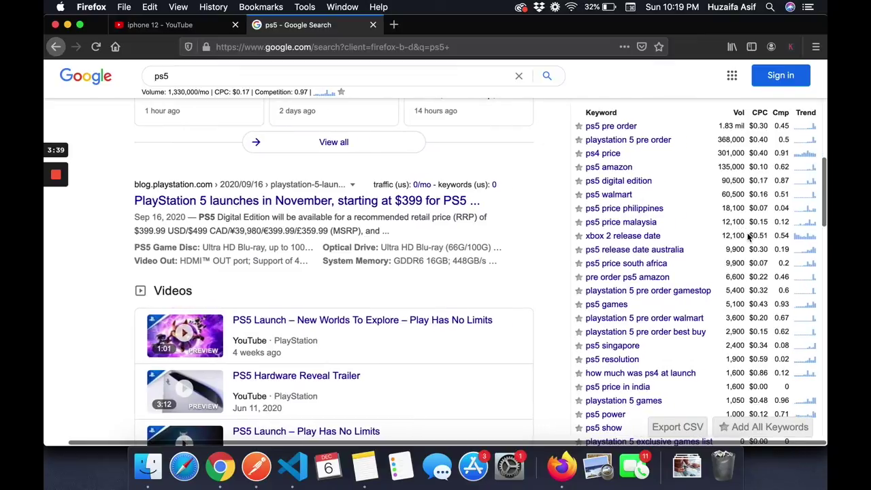
scroll(687, 230, down, 1)
scroll(681, 232, up, 2)
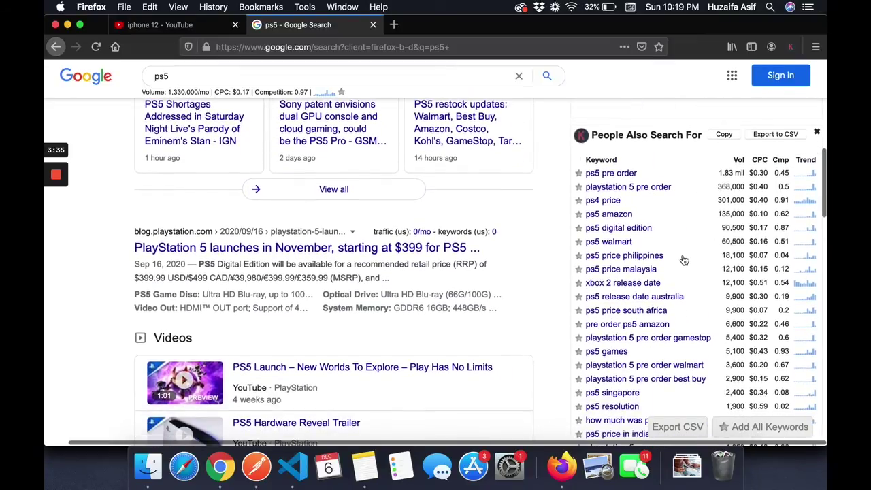
scroll(686, 257, down, 1)
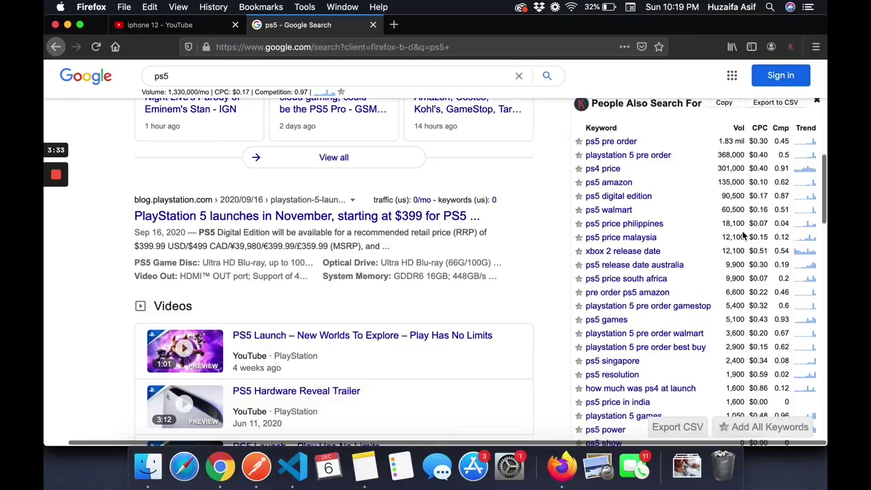
scroll(743, 234, down, 5)
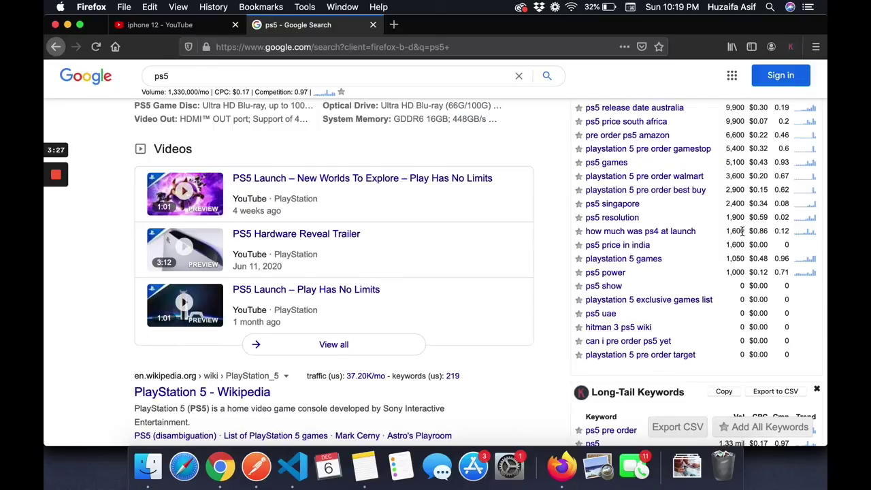
scroll(742, 231, up, 2)
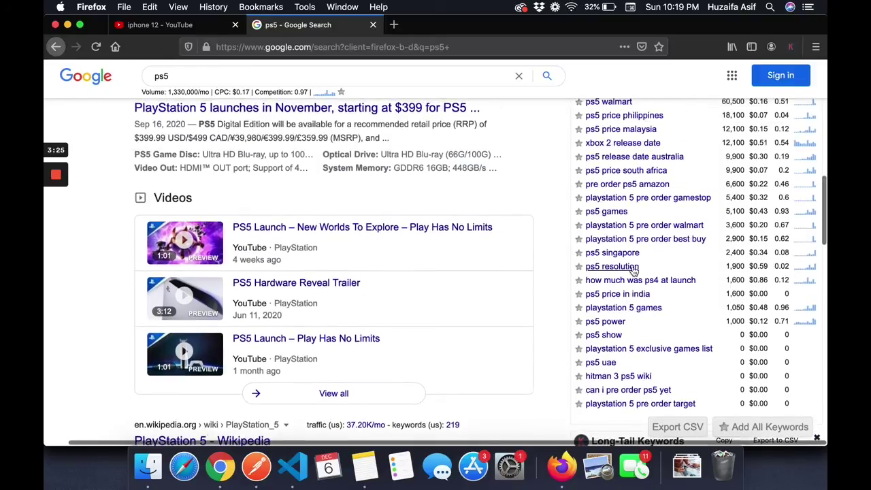
scroll(650, 167, down, 9)
scroll(650, 170, down, 2)
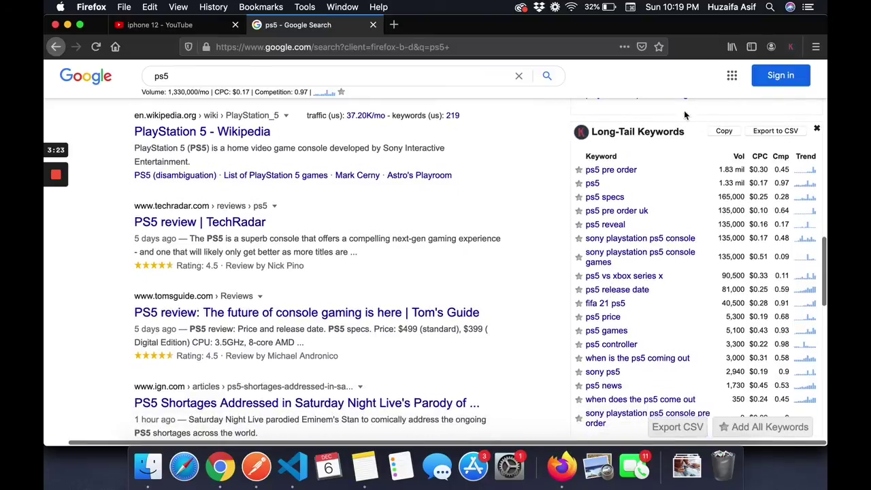
scroll(654, 182, down, 2)
scroll(657, 291, up, 15)
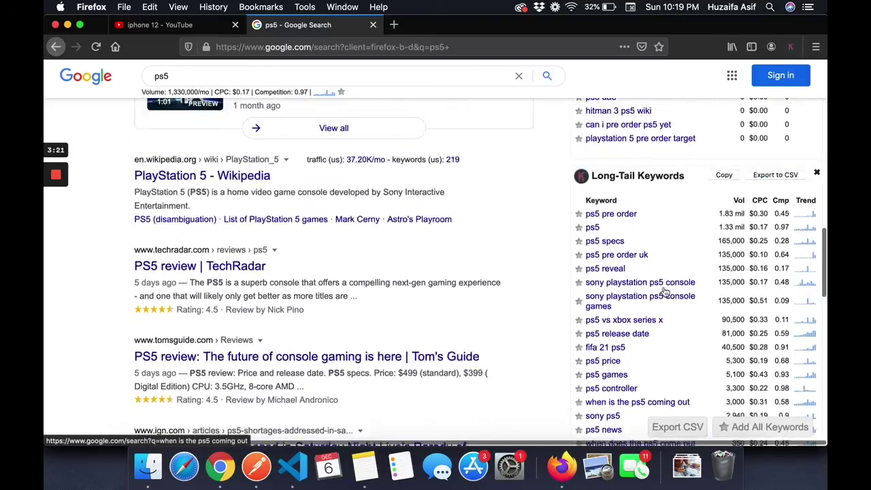
- Search Google for "ps5 release date" and glance over the results
click(227, 82)
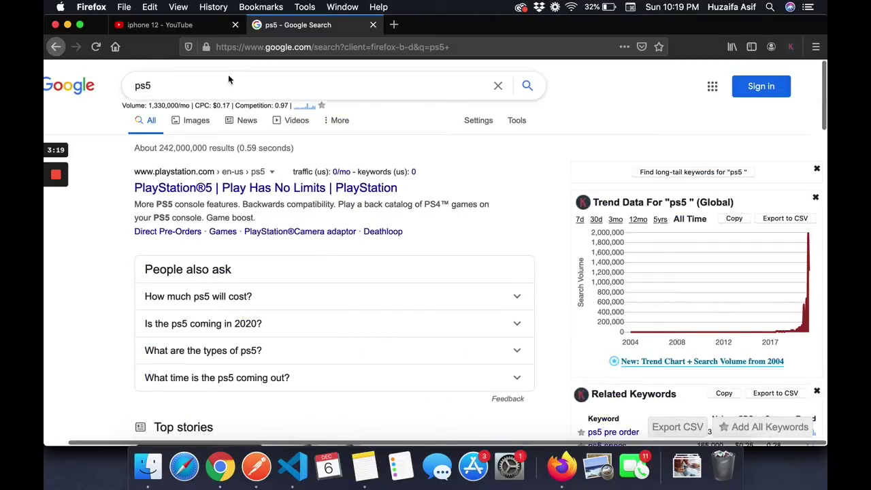
double_click(215, 93)
text(ps5)
key(Down)
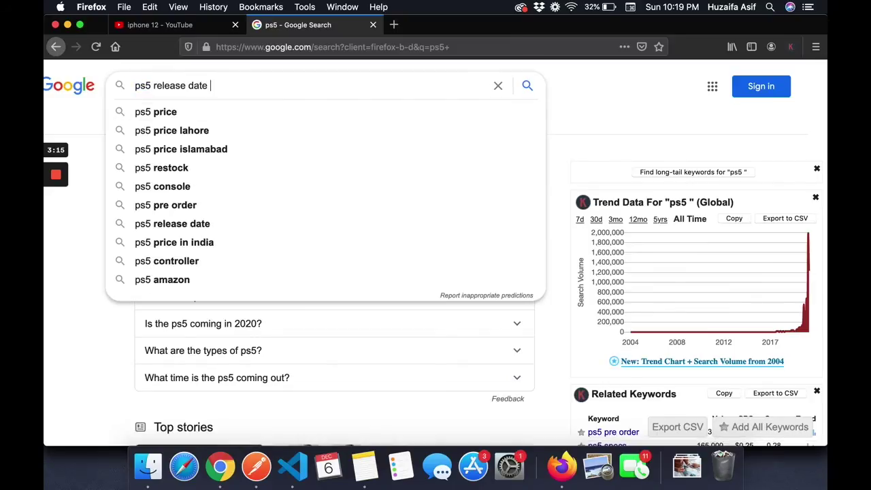
key(Return)
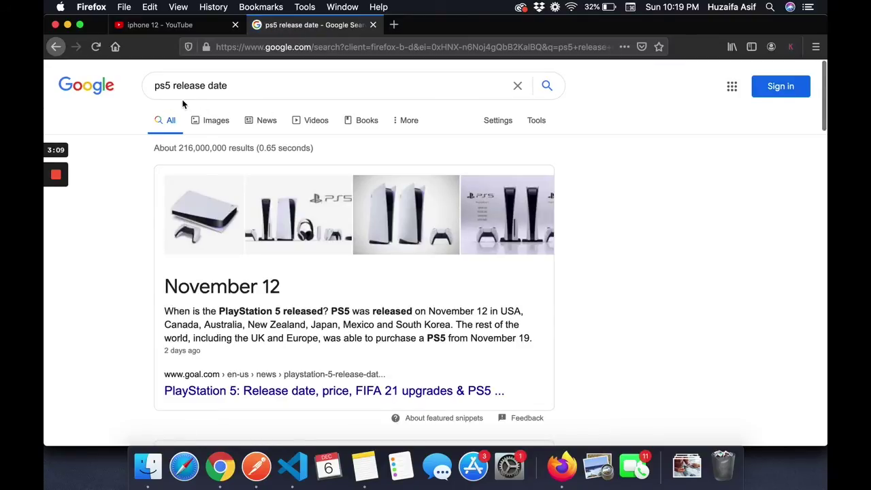
scroll(743, 243, down, 5)
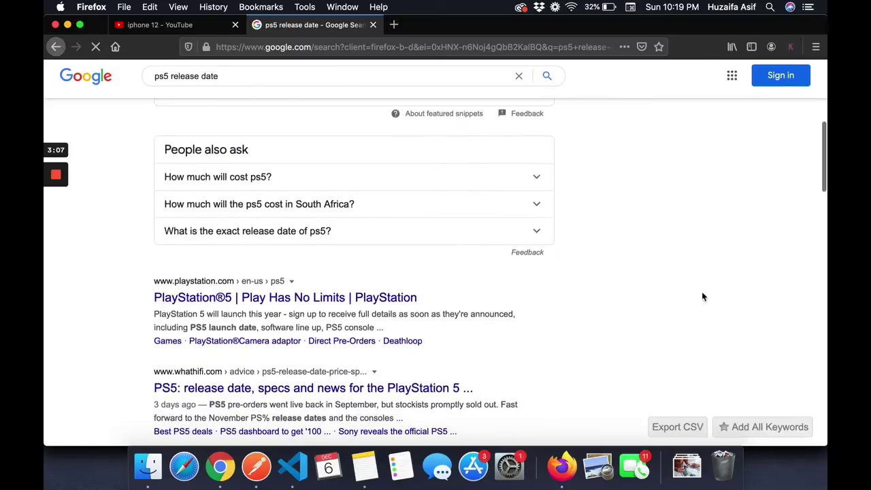
scroll(734, 205, up, 5)
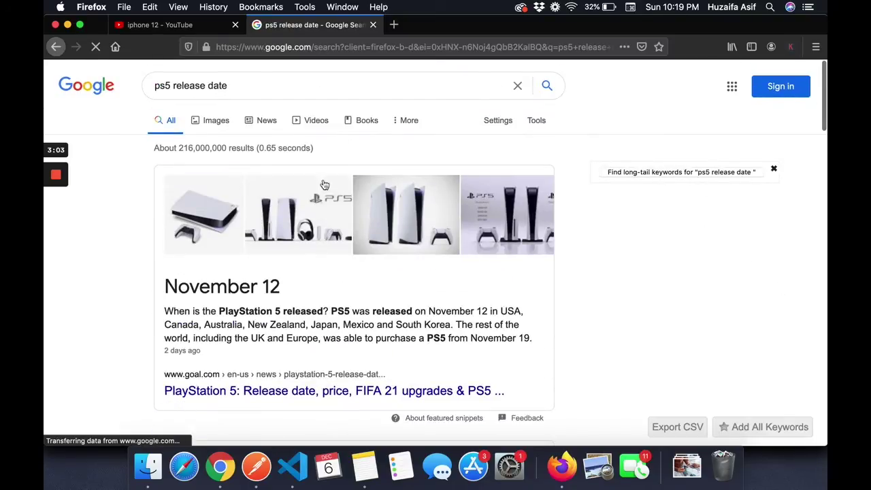
click(266, 86)
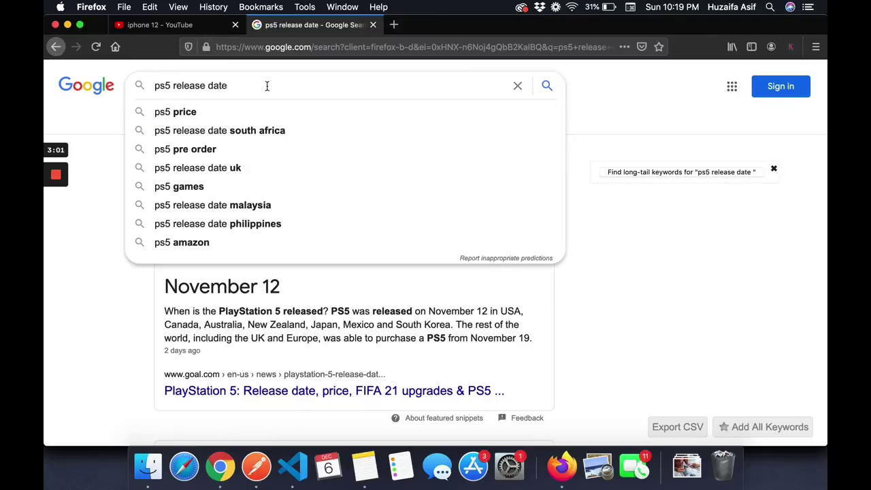
key(super+a)
key(BackSpace)
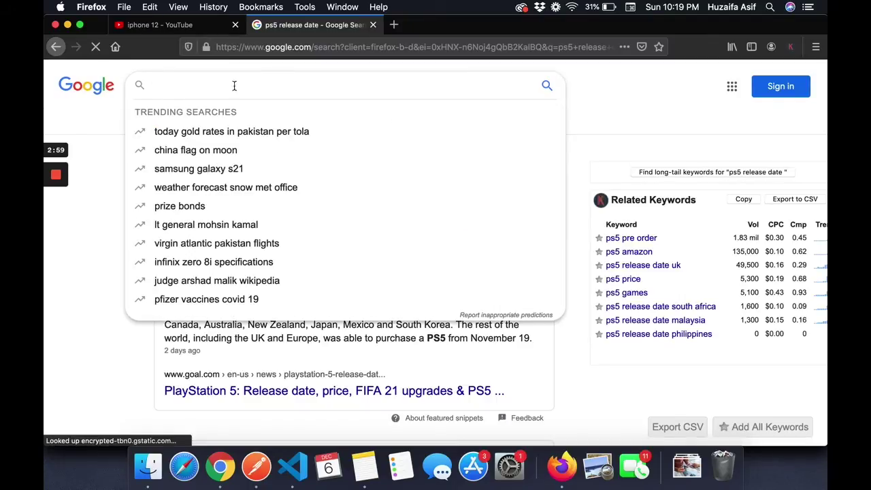
click(116, 153)
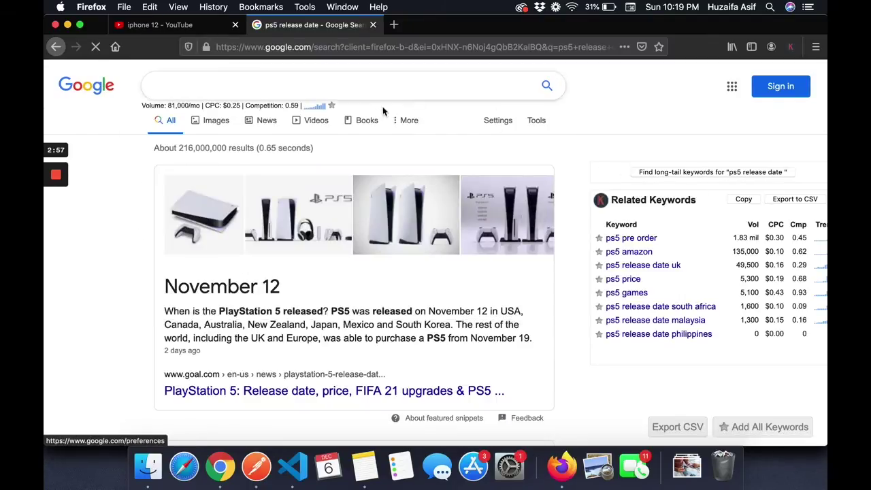
- Review the Related Keywords and People Also Search For tables for "ps5 release date"
scroll(721, 272, down, 2)
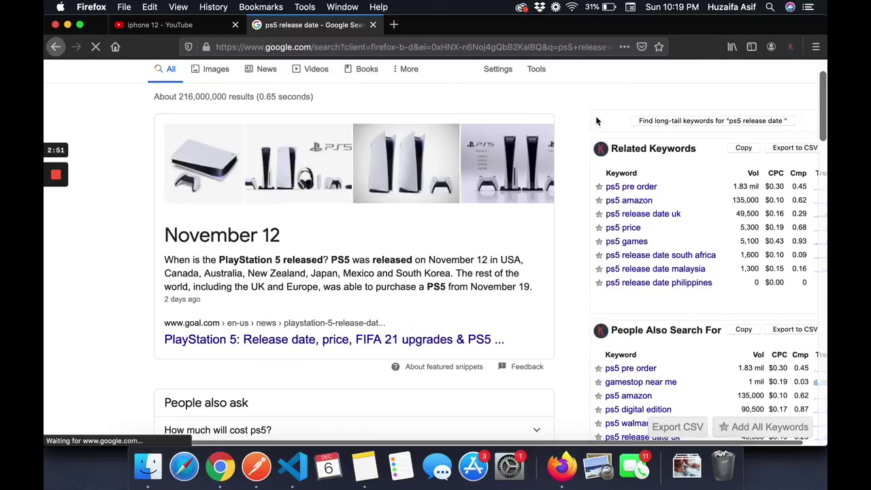
scroll(767, 238, down, 5)
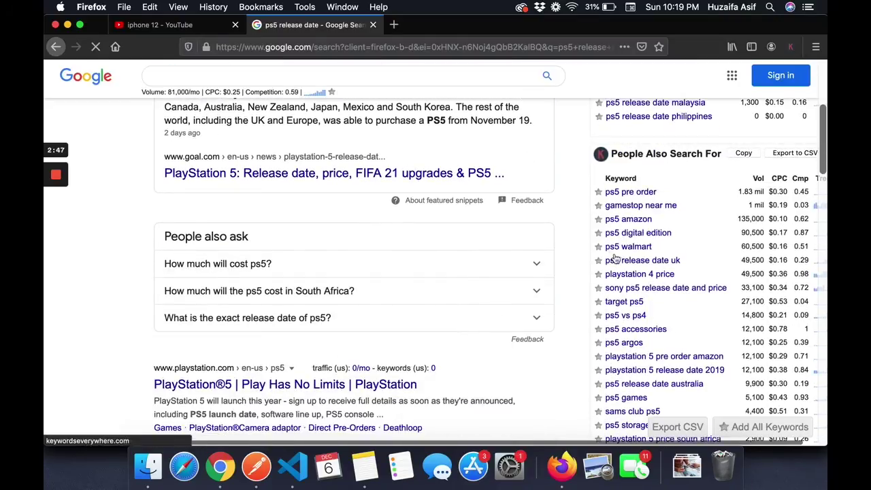
scroll(660, 208, down, 1)
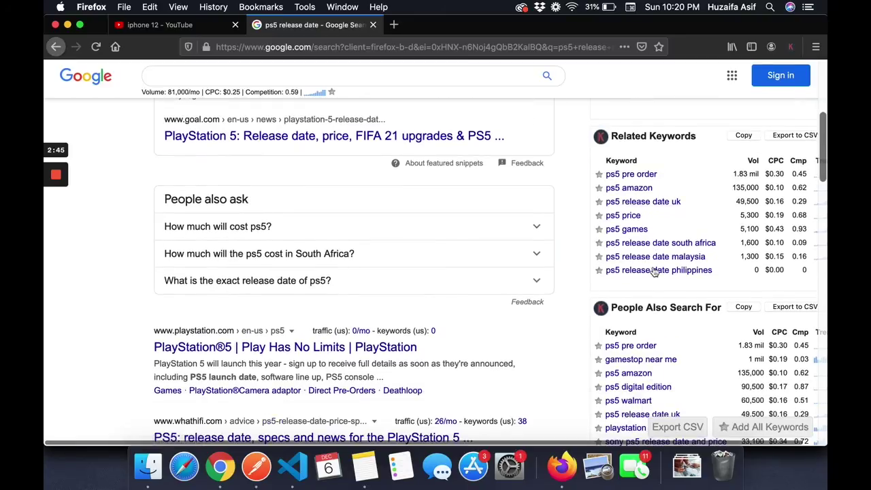
scroll(657, 245, down, 6)
scroll(647, 282, up, 12)
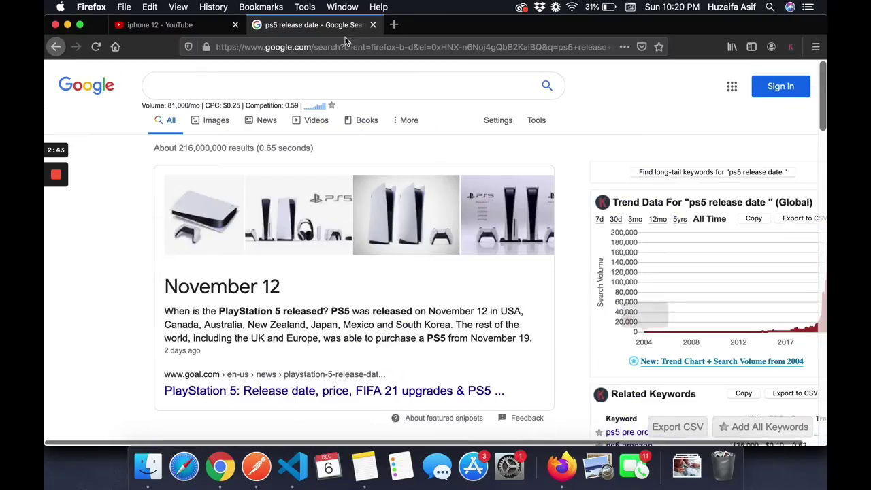
- Search Google for "keyword everywhere" and open the "Keywords Everywhere - Keyword Tool" page in the Chrome Web Store
click(311, 89)
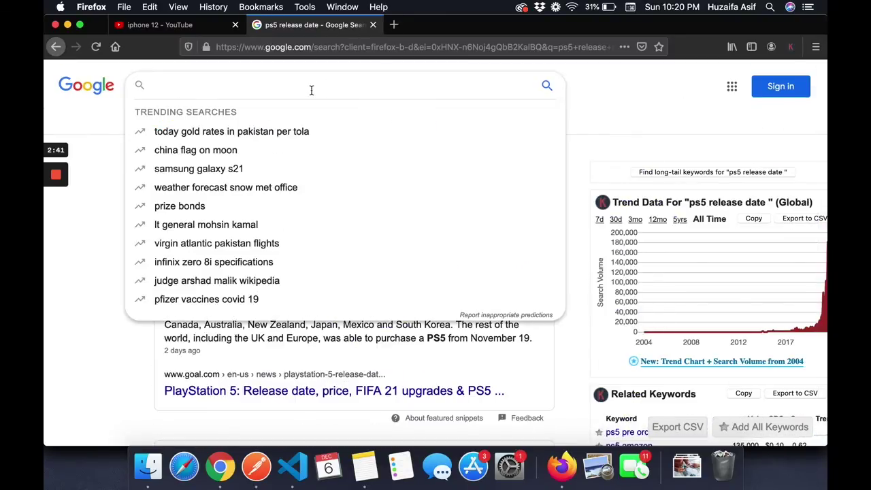
text(keyword ever)
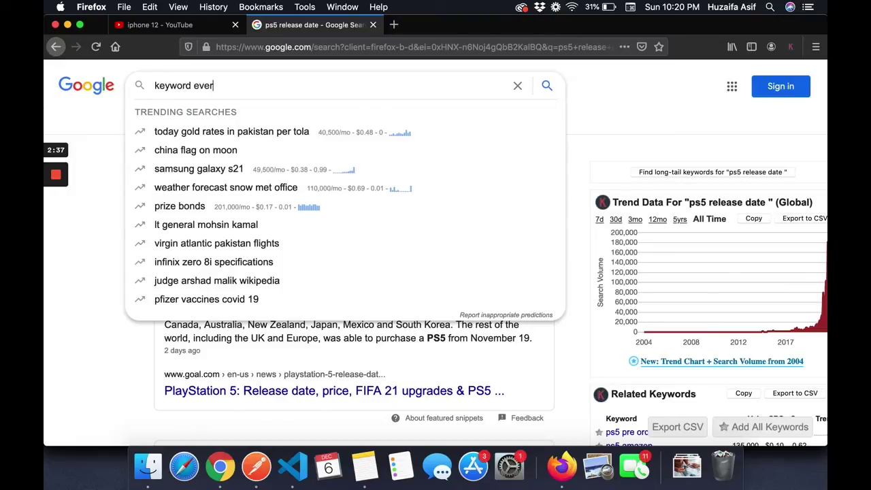
text(yw)
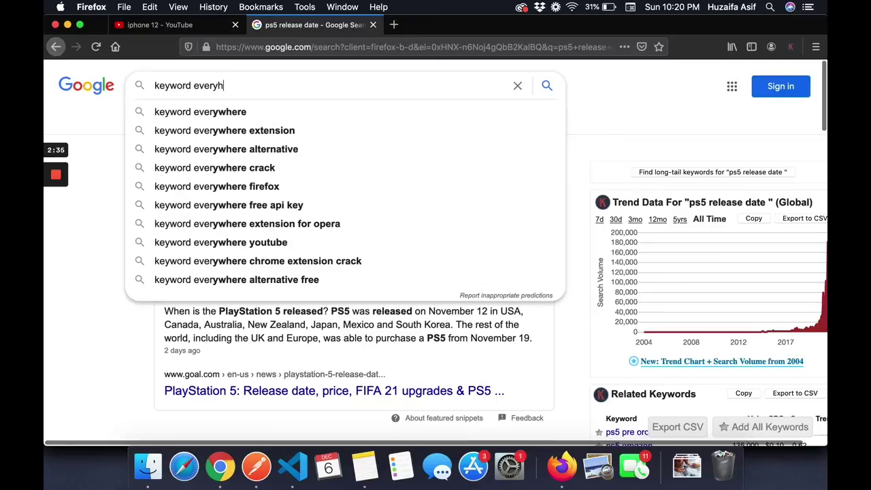
key(Down)
key(Return)
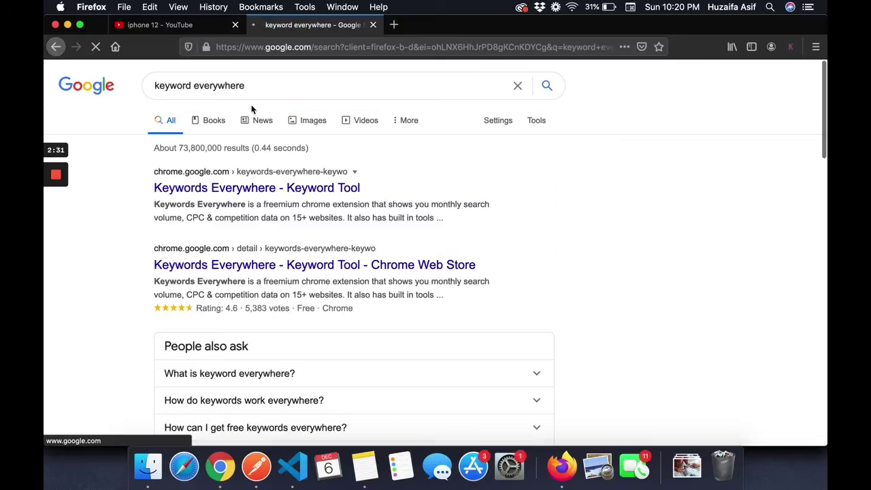
click(295, 188)
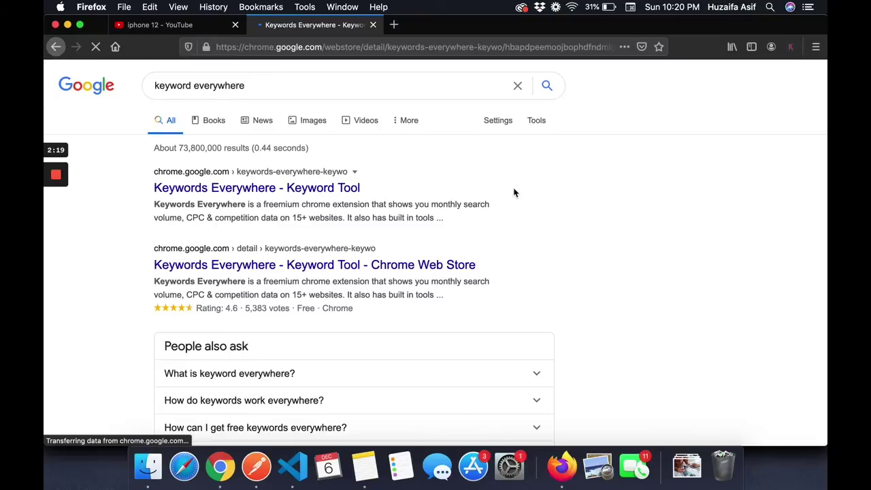
- Check the tools, country setting and remaining credits of the Keywords Everywhere extension, and close its overview
click(790, 47)
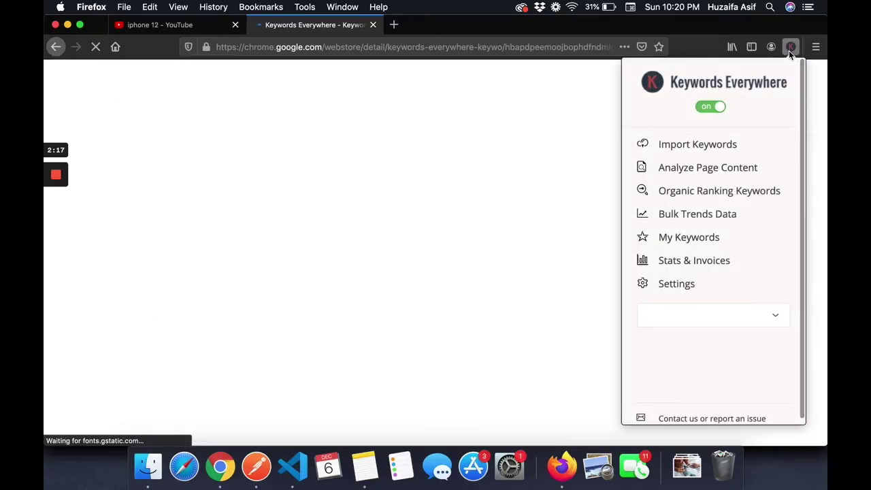
scroll(742, 238, down, 1)
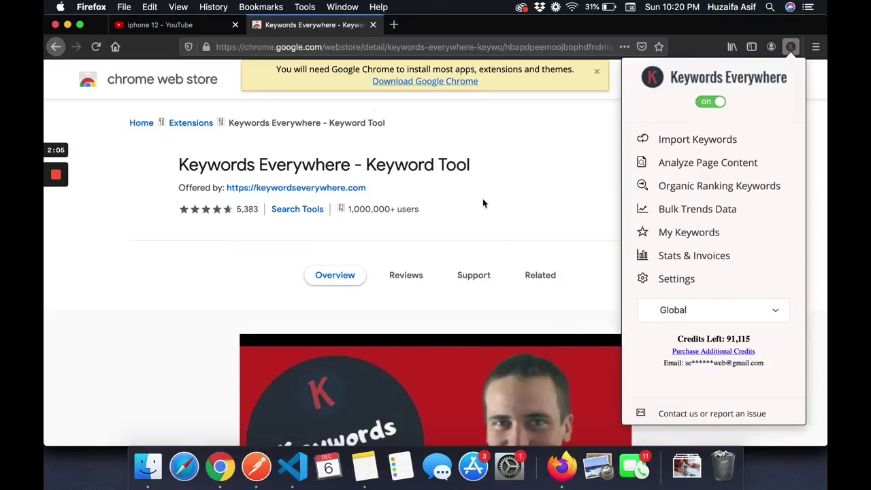
click(561, 213)
- Look through the Keywords Everywhere store page, including its overview, free and paid features, and additional information
scroll(561, 213, down, 5)
scroll(561, 215, down, 6)
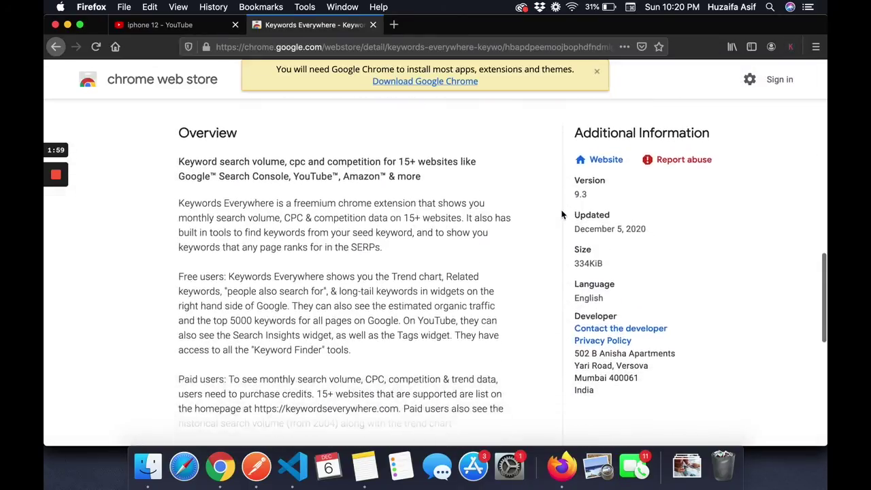
scroll(561, 214, up, 10)
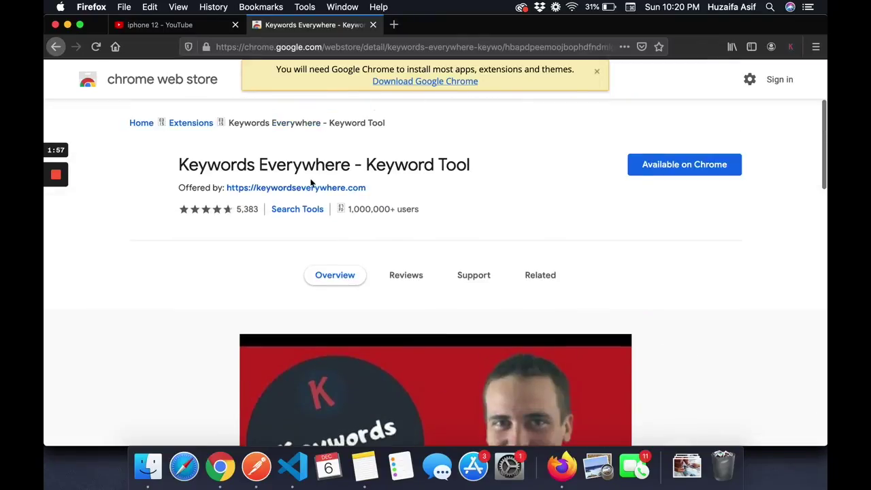
scroll(406, 217, down, 8)
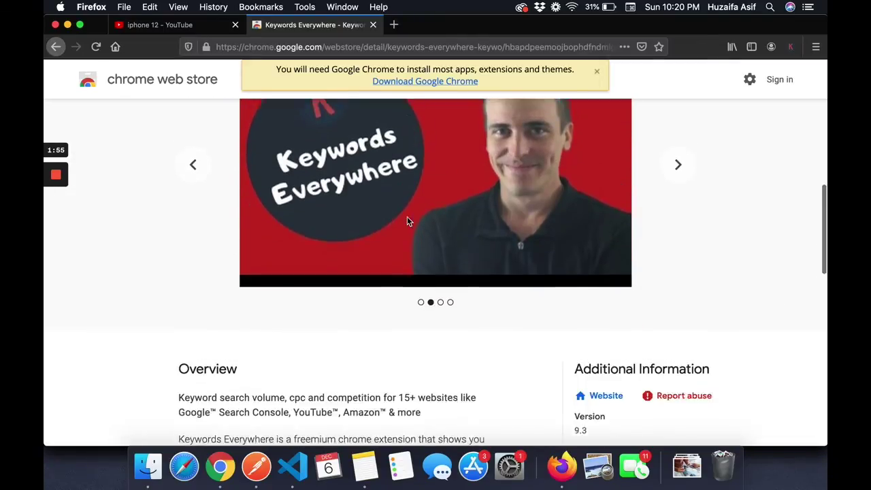
scroll(407, 221, up, 8)
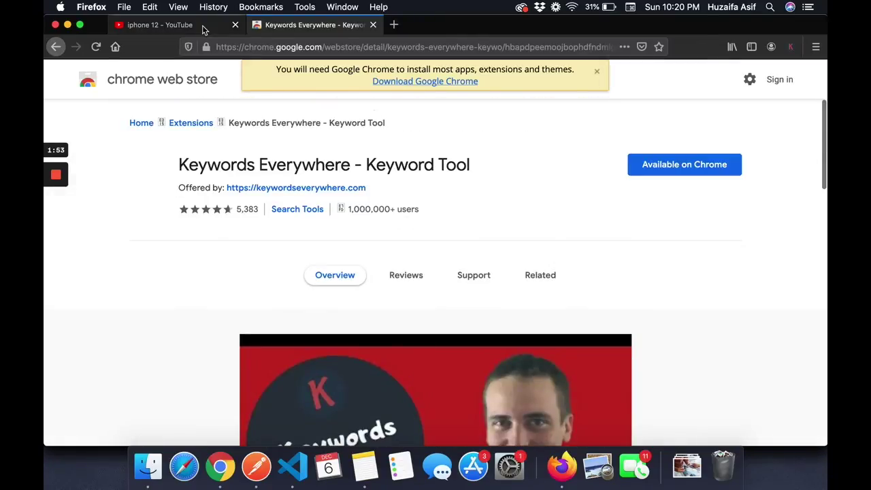
- Search YouTube for "ps5" and glance over the video results, keyword insights and trend data
click(203, 27)
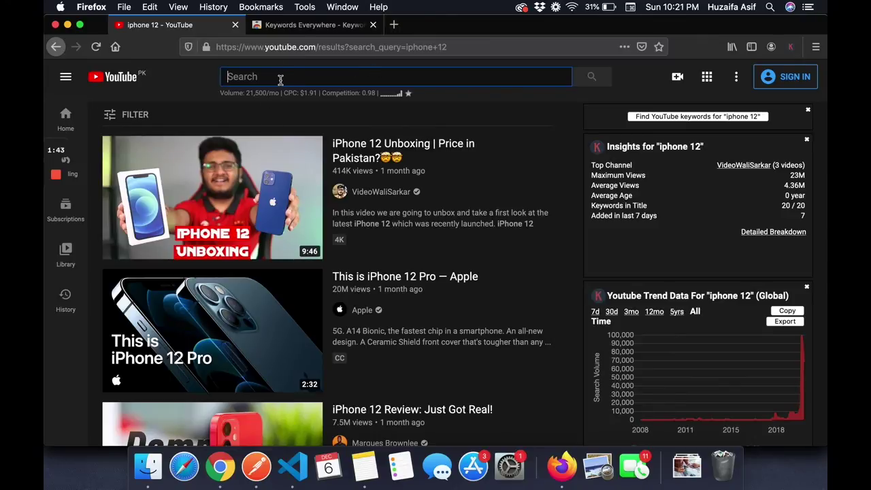
text(ps5)
key(Return)
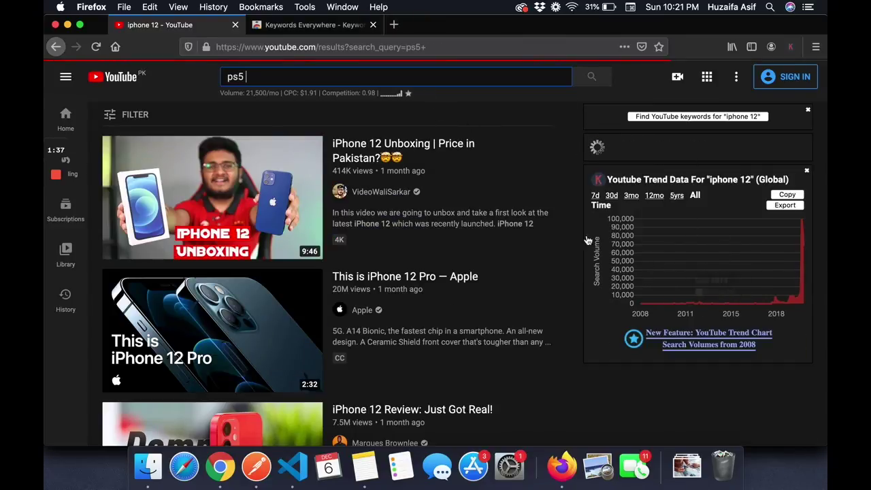
scroll(554, 268, down, 10)
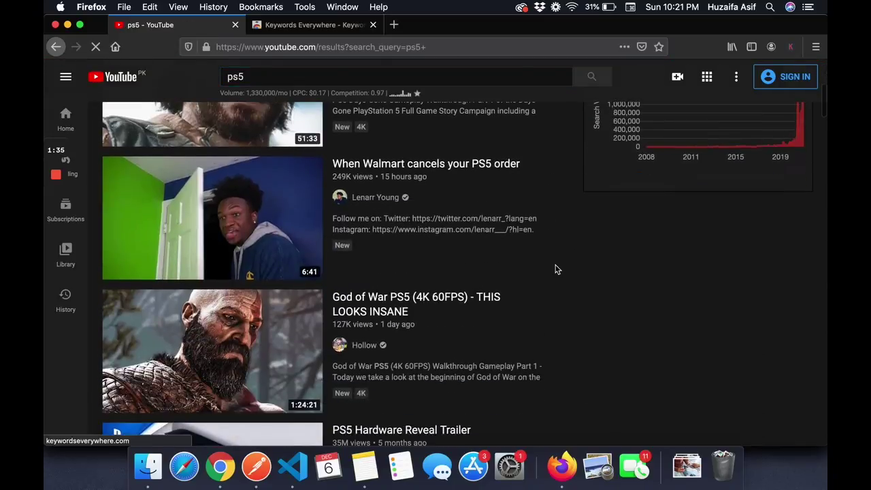
scroll(552, 269, up, 10)
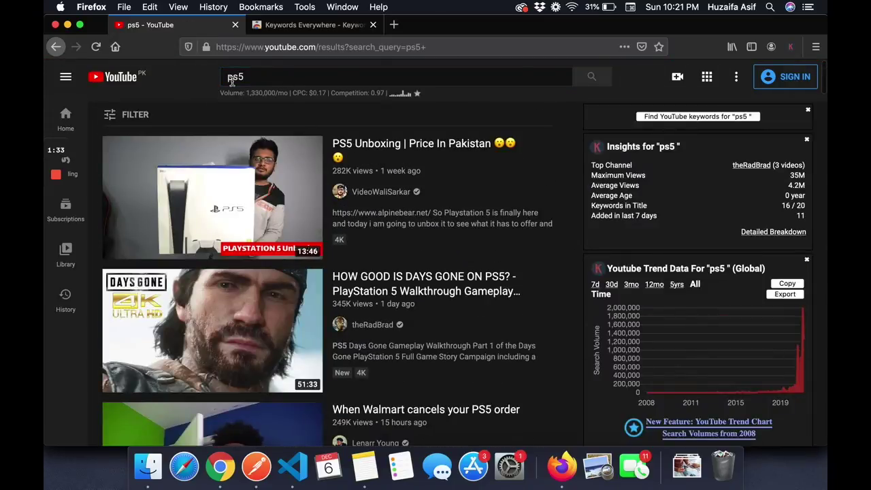
- Compare the volume, CPC and competition of YouTube's search suggestions for "ps5", and glance at the Keywords Everywhere store page
click(284, 77)
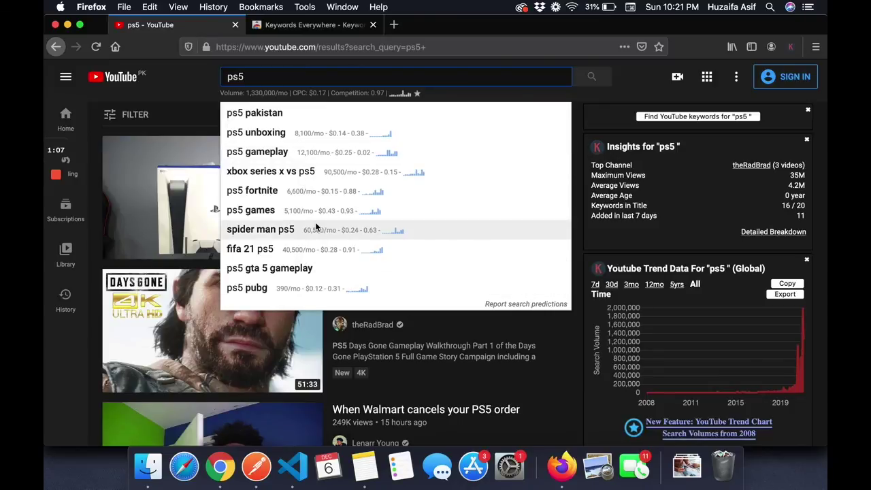
click(326, 26)
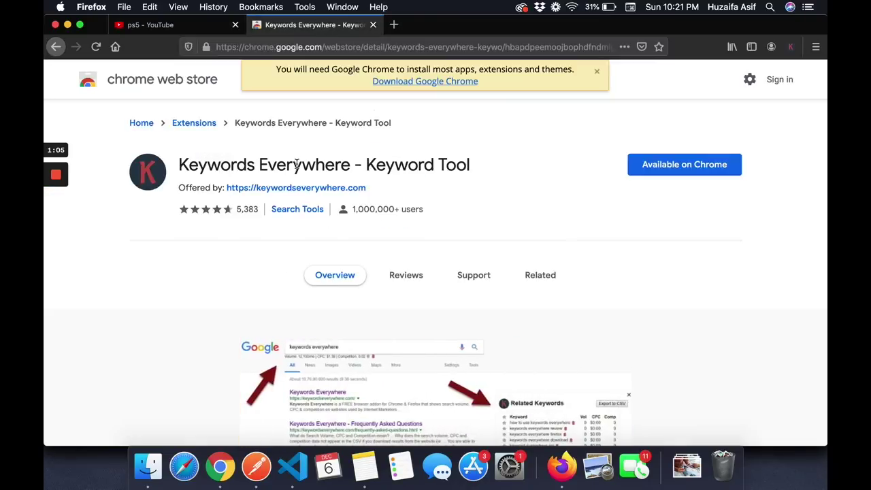
click(202, 28)
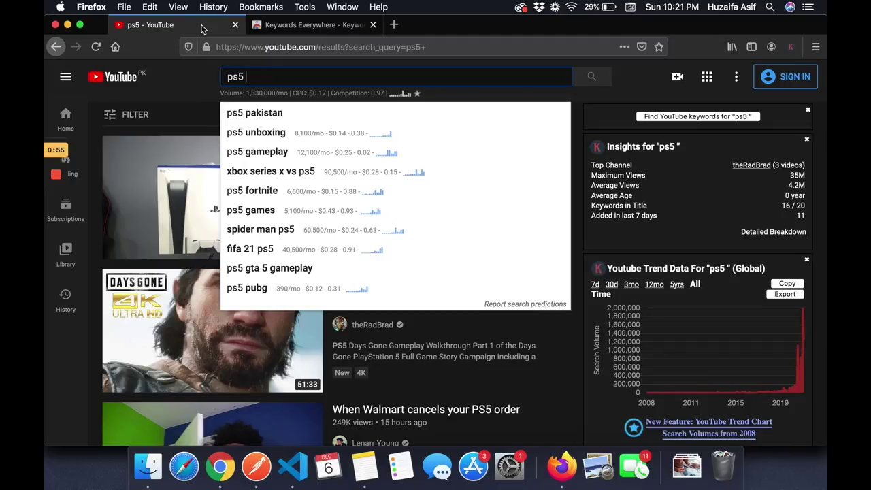
- Return to the Keywords Everywhere store page and open a new browser tab
click(313, 27)
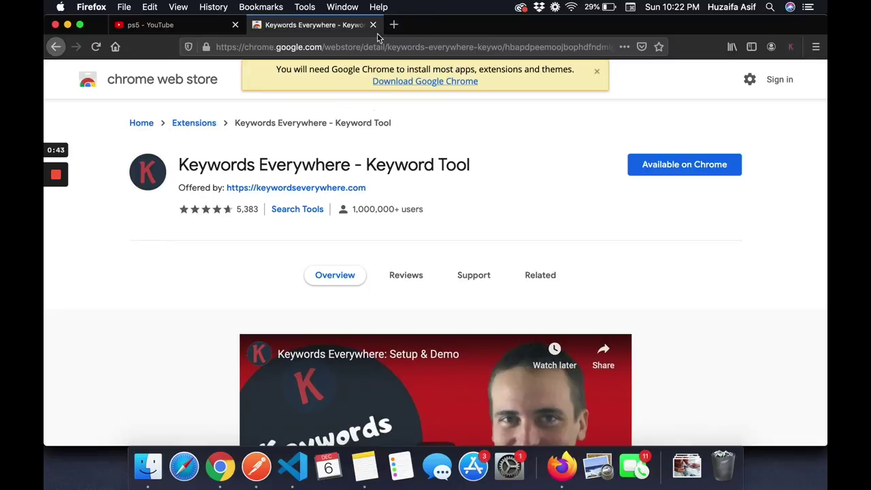
click(391, 25)
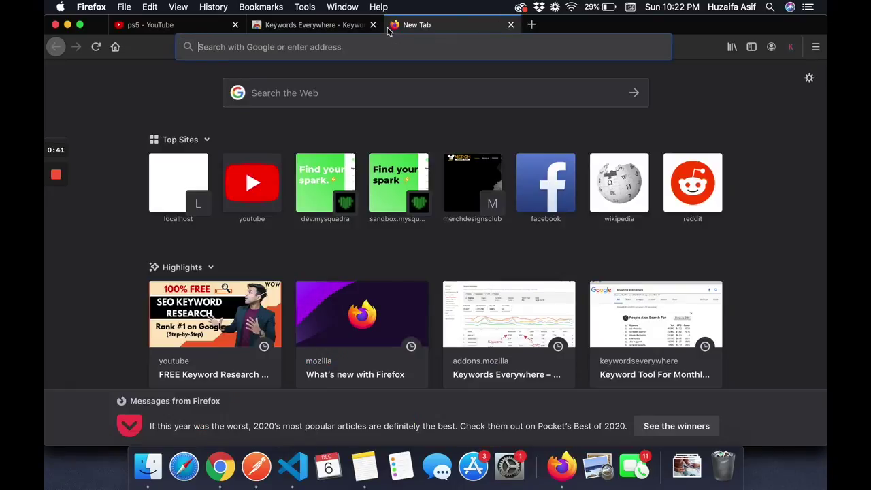